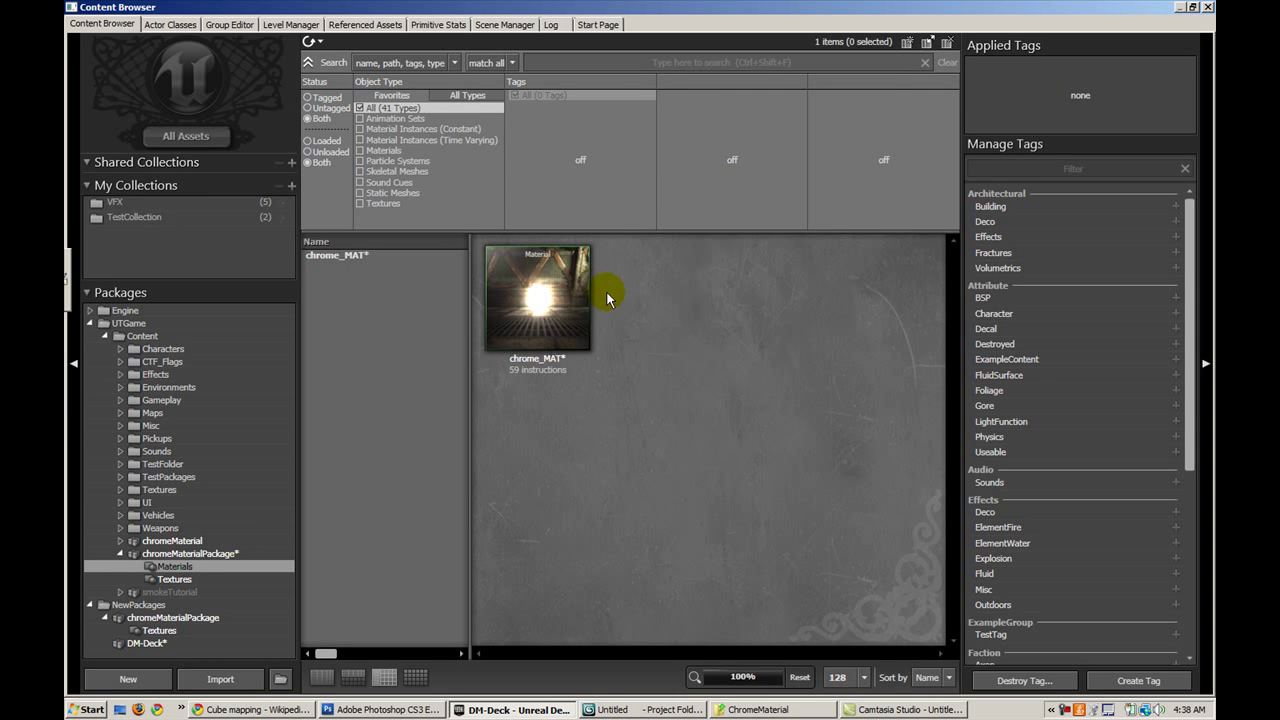
# - Open the chrome_MAT material for editing and bring its reflection node network into view
pyautogui.doubleClick(540, 288)
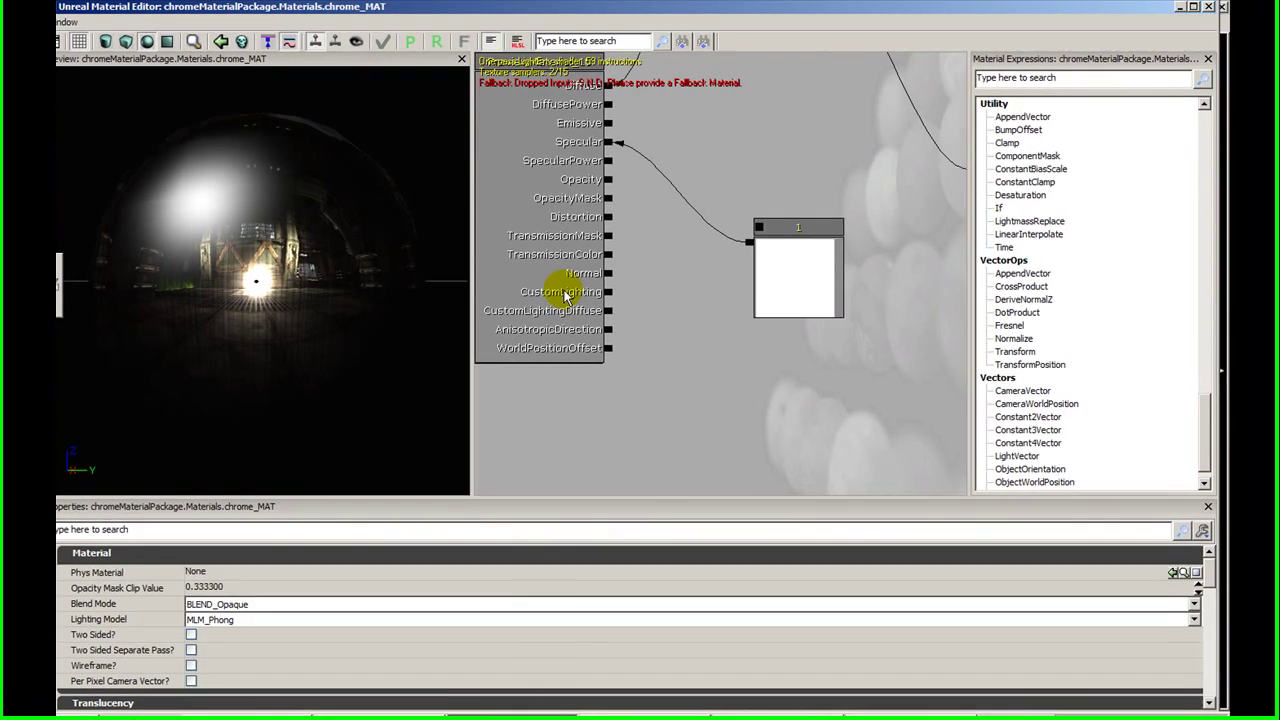
pyautogui.moveTo(751, 182); pyautogui.dragTo(537, 443)
pyautogui.scroll(-3, 623, 411)
pyautogui.moveTo(882, 242); pyautogui.dragTo(703, 297)
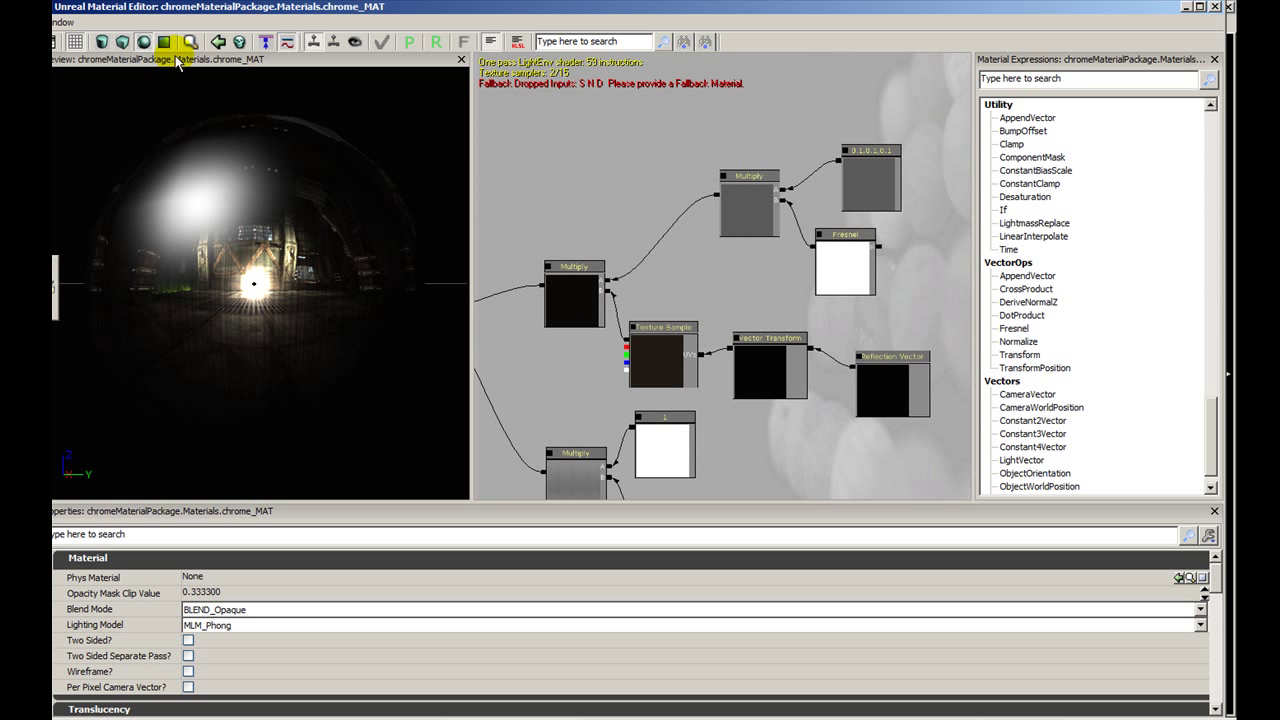
# - Preview the material on a cube, turned so that one face looks towards the camera
pyautogui.click(122, 42)
pyautogui.moveTo(260, 284); pyautogui.dragTo(260, 262, button='right')
pyautogui.moveTo(240, 240); pyautogui.dragTo(263, 254)
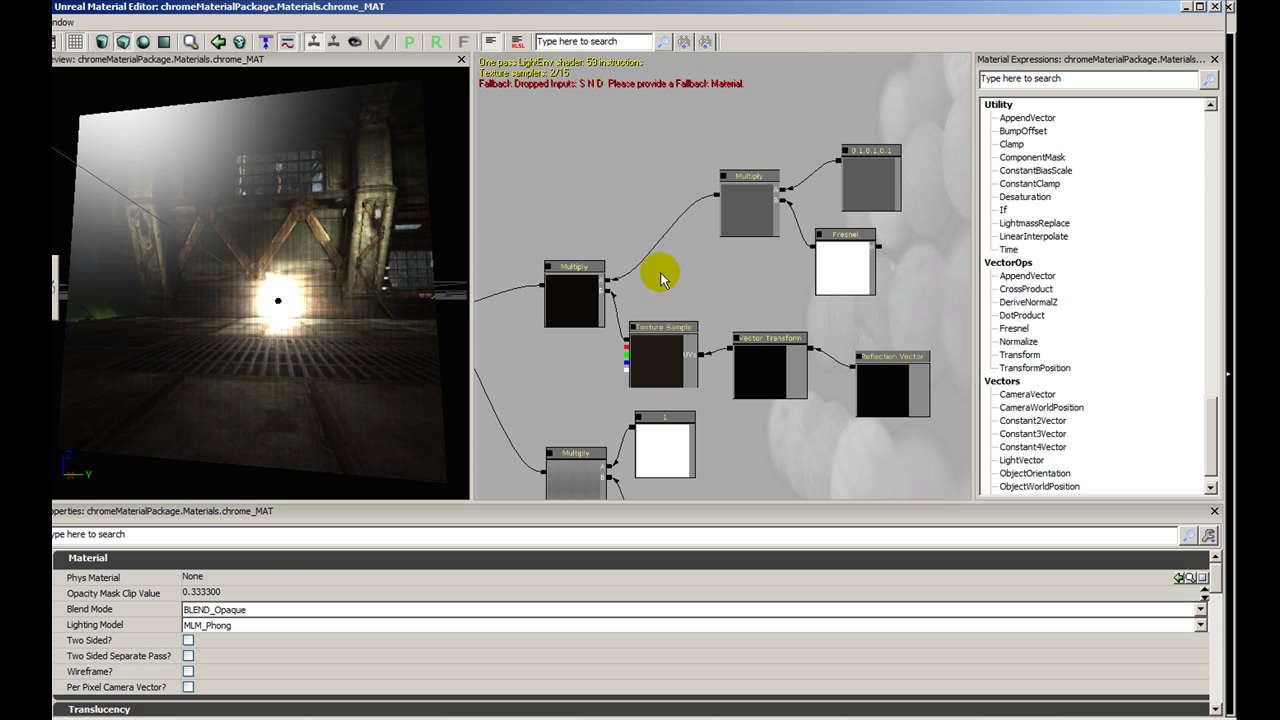
# - Inspect the settings of the Fresnel and Constant3Vector nodes that feed the upper Multiply node
pyautogui.moveTo(659, 281); pyautogui.dragTo(645, 385)
pyautogui.scroll(3, 632, 214)
pyautogui.scroll(1, 592, 294)
pyautogui.click(796, 356)
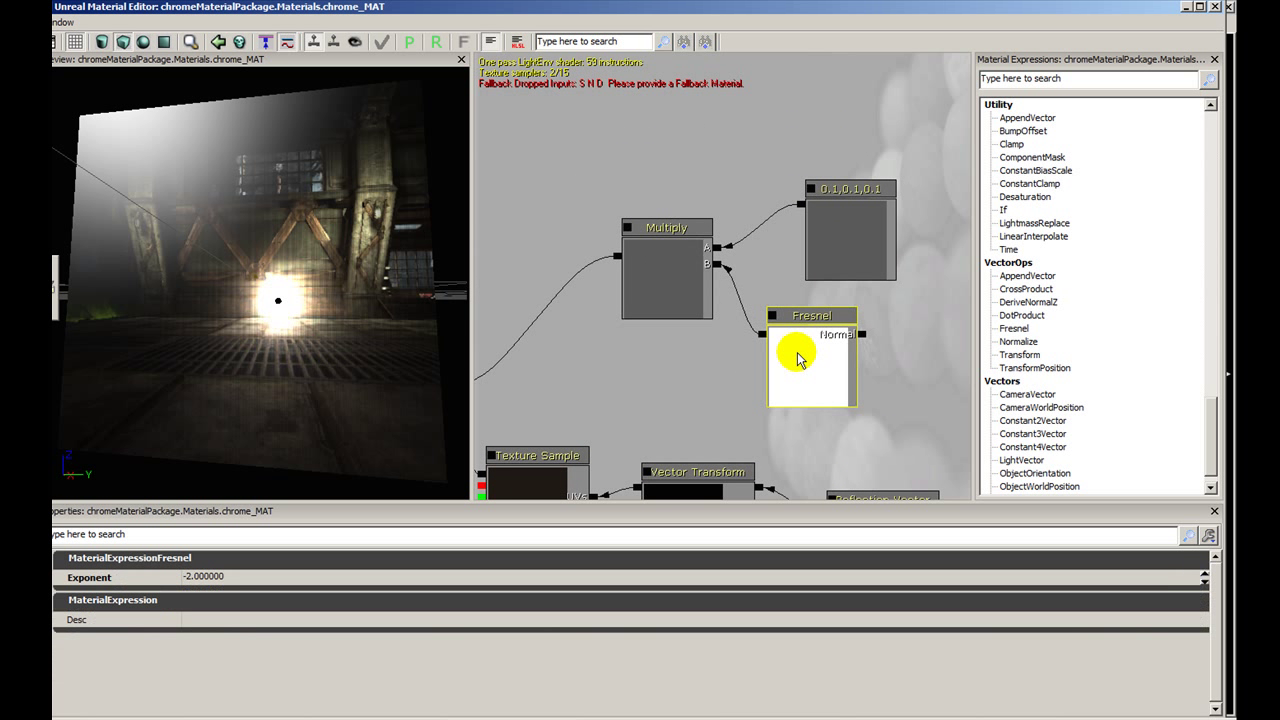
pyautogui.click(837, 265)
pyautogui.moveTo(837, 265); pyautogui.dragTo(828, 251)
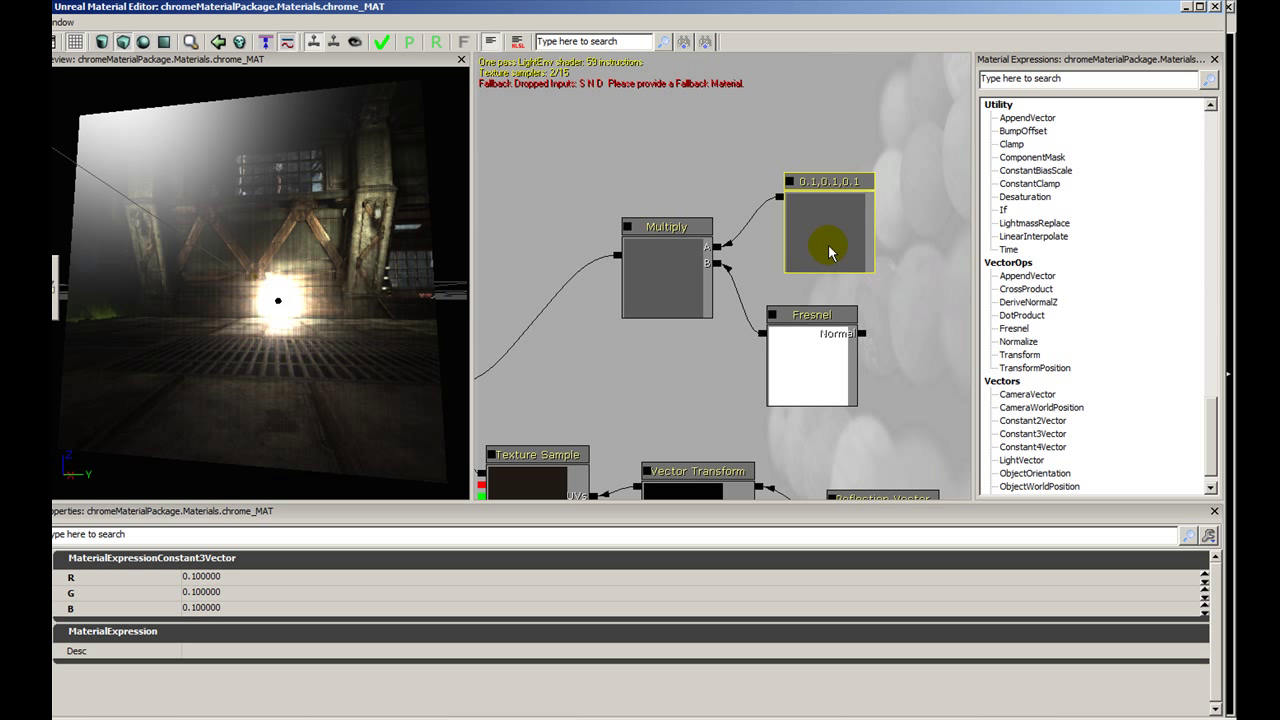
# - Add a Constant node with the value 0.1 and connect it to the upper Multiply node's A input
pyautogui.rightClick(845, 135)
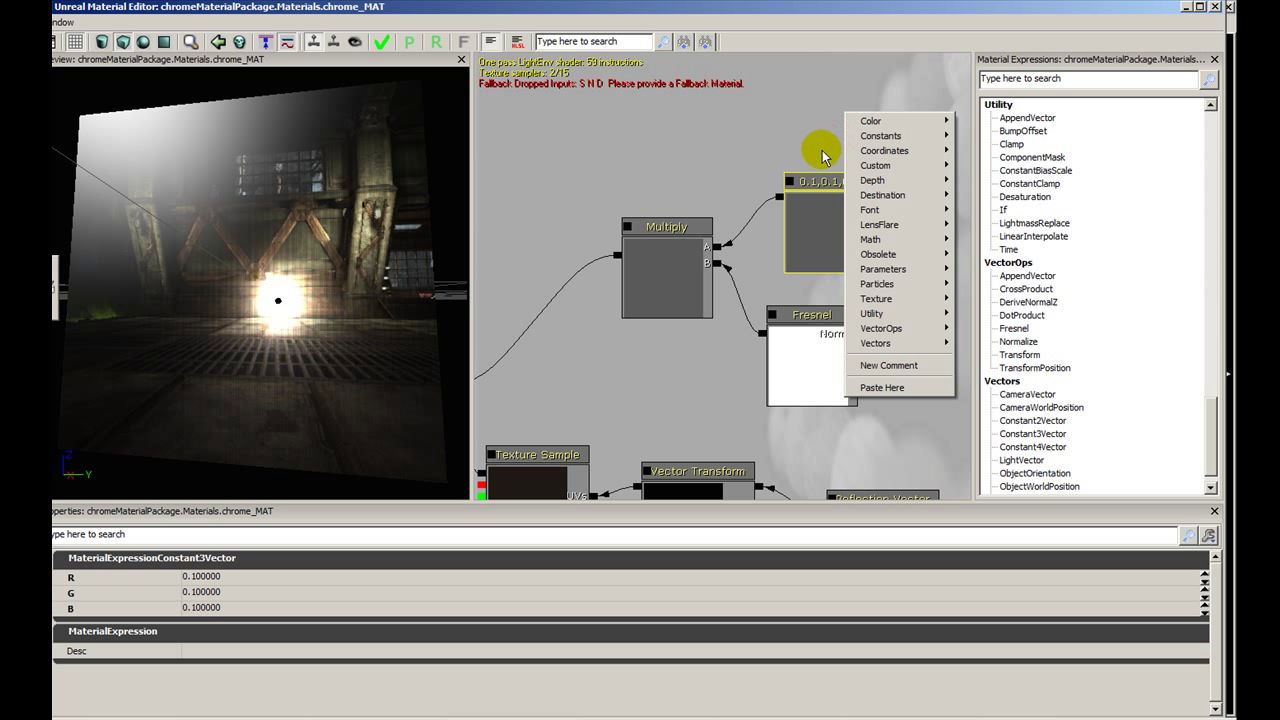
pyautogui.moveTo(837, 140)
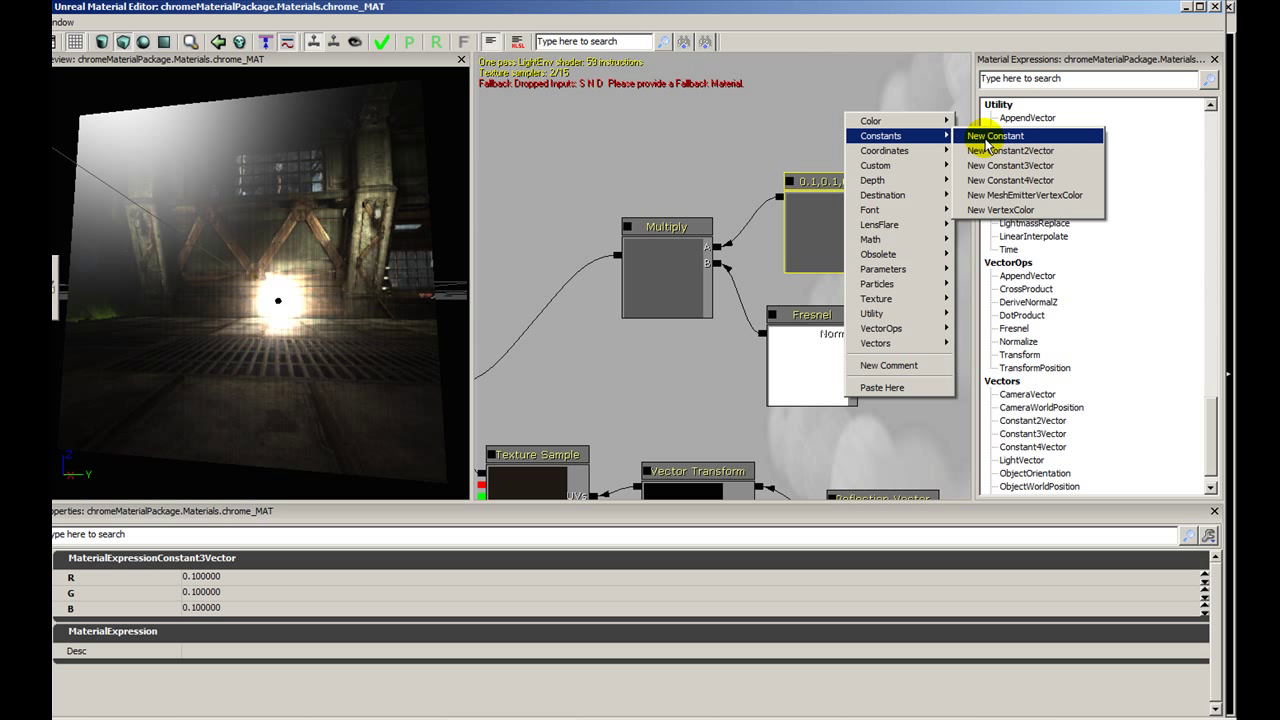
pyautogui.click(986, 140)
pyautogui.moveTo(890, 205); pyautogui.dragTo(826, 126)
pyautogui.moveTo(780, 90); pyautogui.dragTo(718, 246)
pyautogui.click(810, 111)
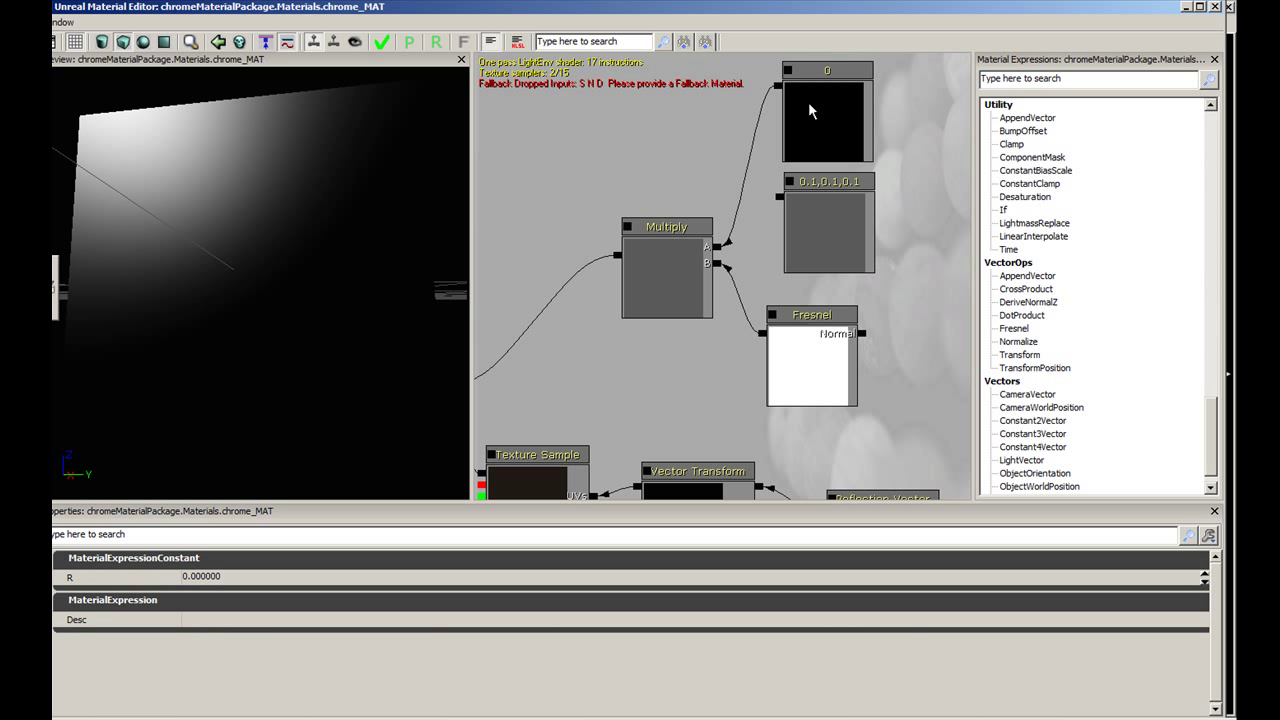
pyautogui.click(385, 578)
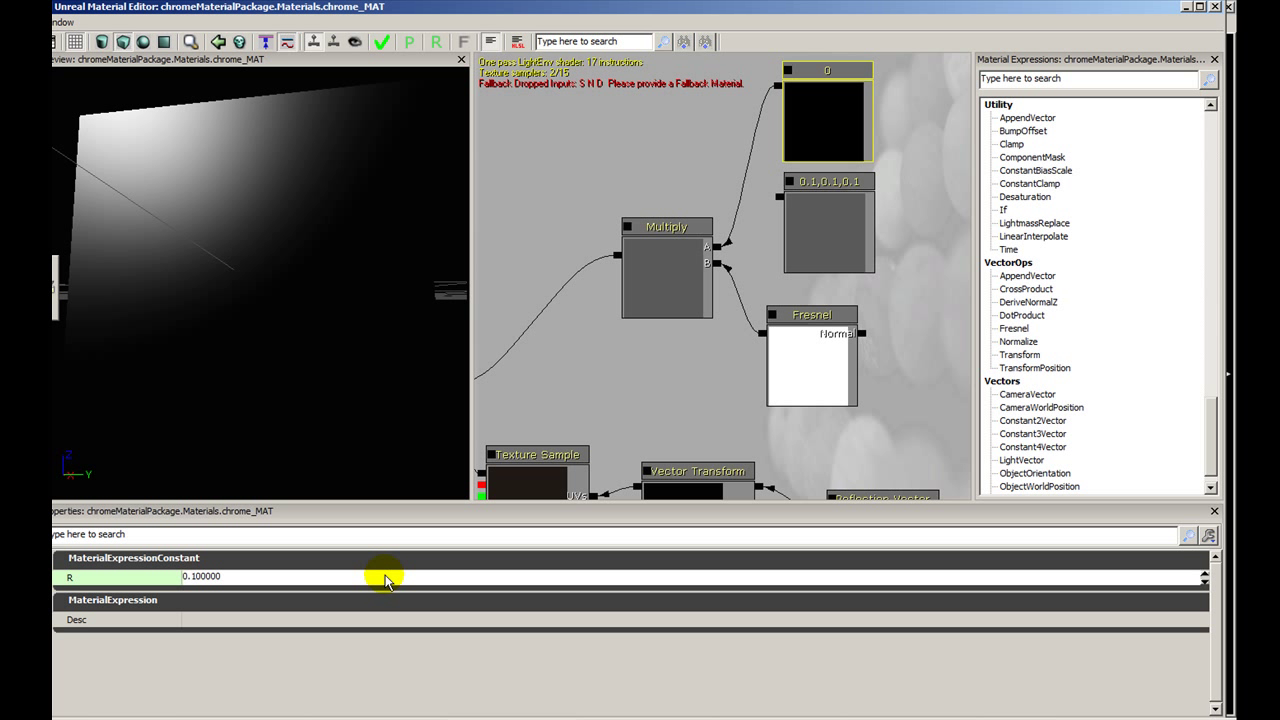
# - Delete the disconnected Constant3Vector node and move the new Constant node into its place
pyautogui.click(812, 236)
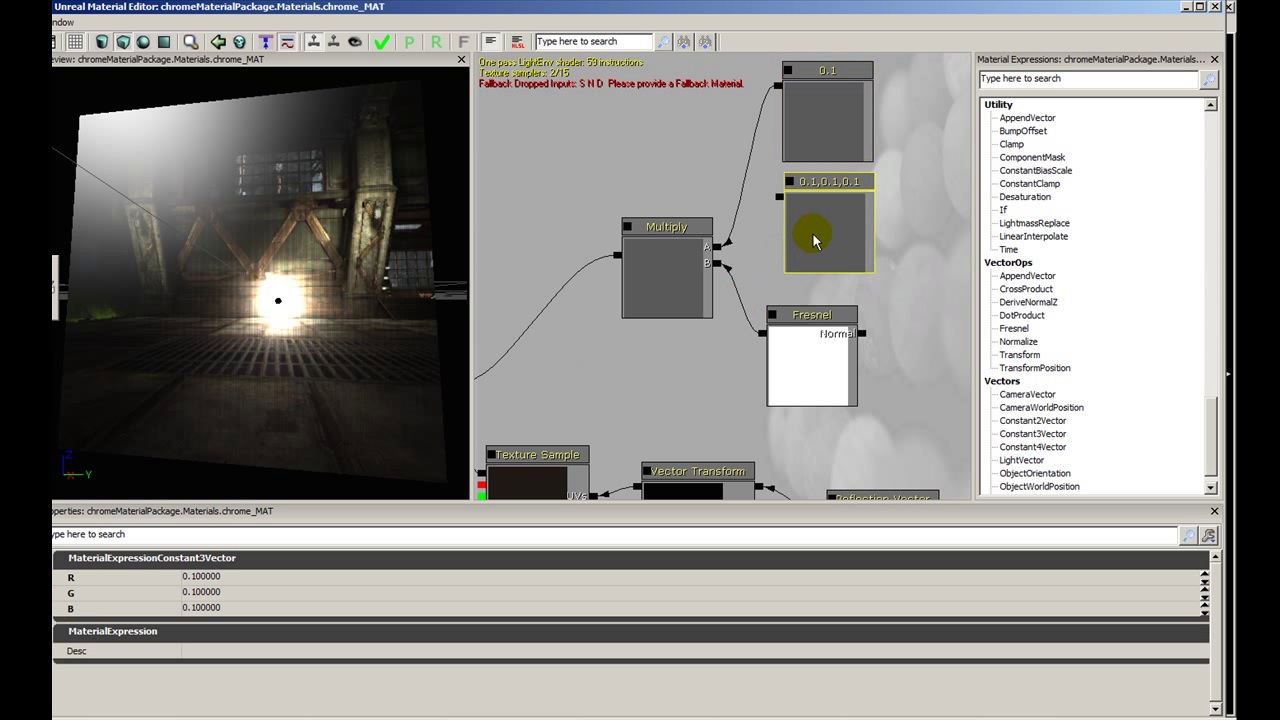
pyautogui.moveTo(800, 121); pyautogui.dragTo(815, 176)
pyautogui.click(652, 150)
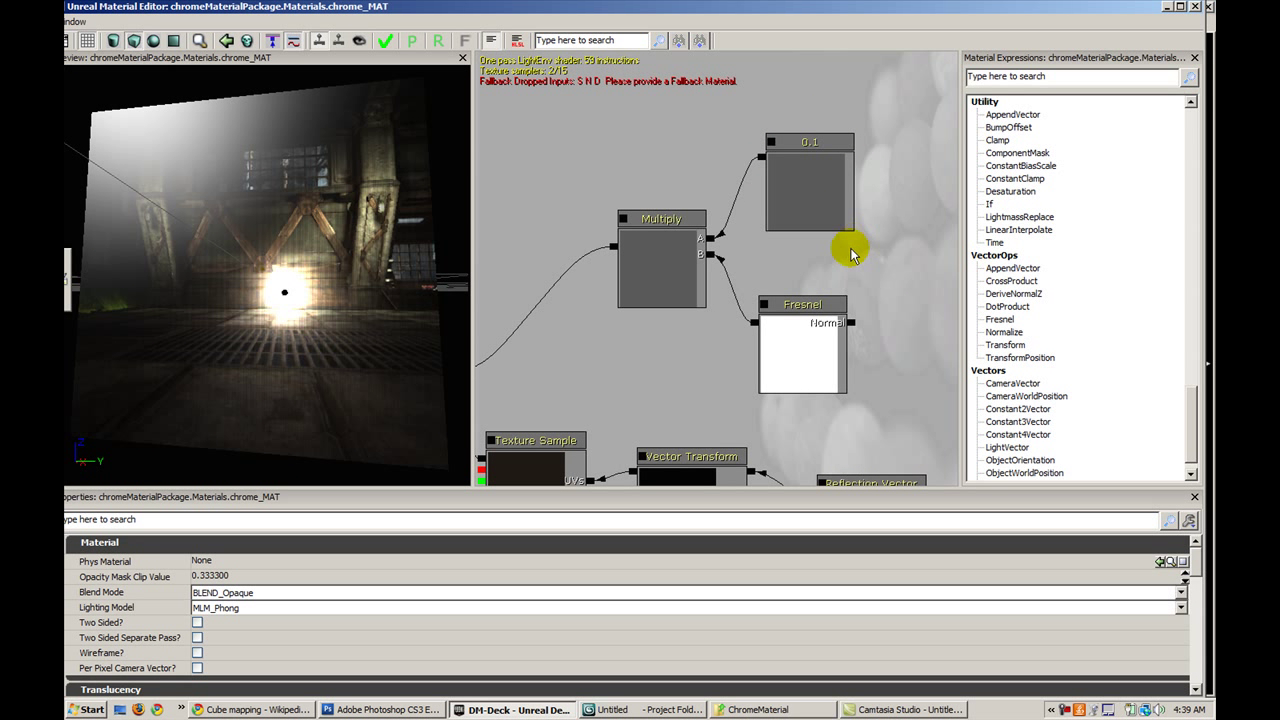
# - Switch the preview mesh to a sphere and examine the reflections from several angles
pyautogui.click(808, 337)
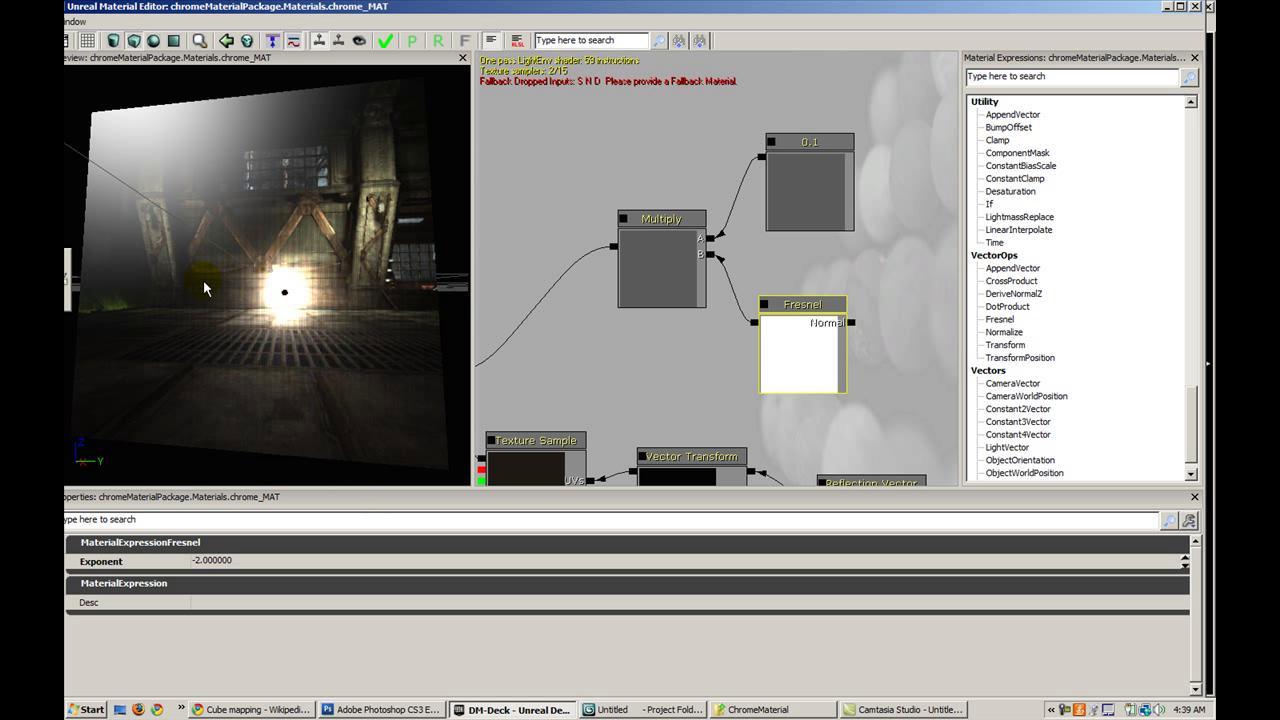
pyautogui.moveTo(365, 214); pyautogui.dragTo(324, 178)
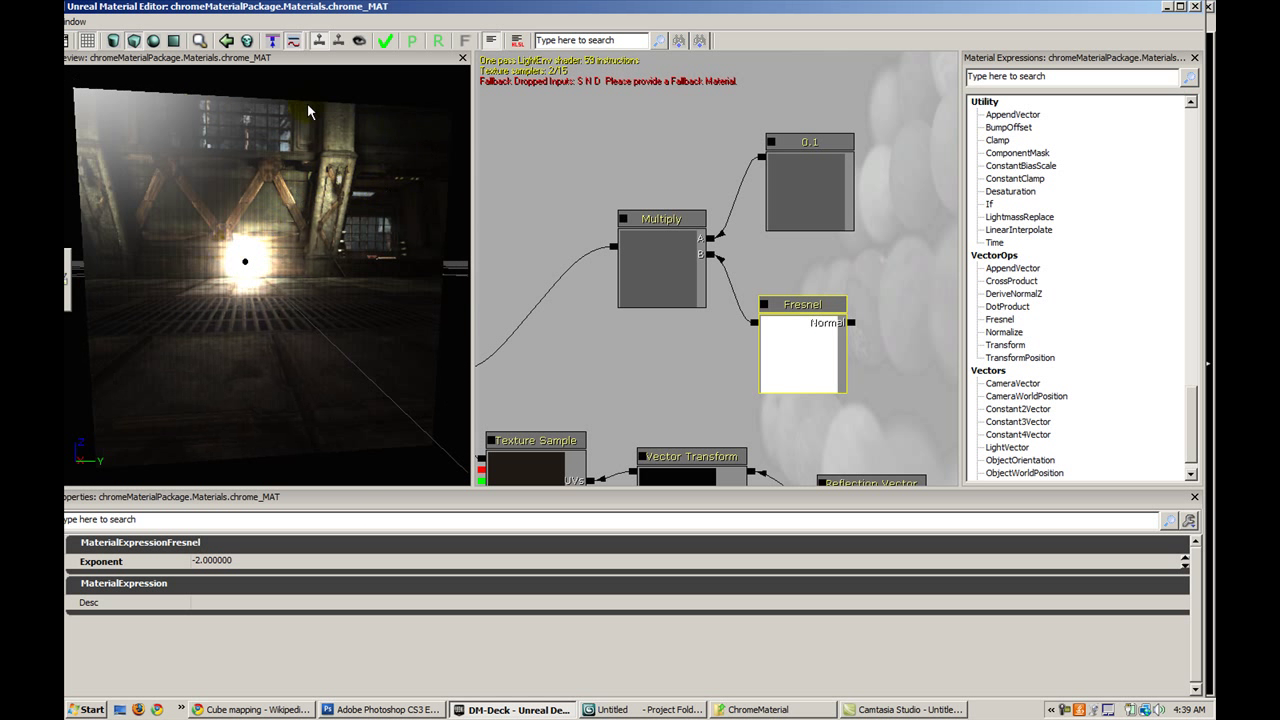
pyautogui.click(153, 40)
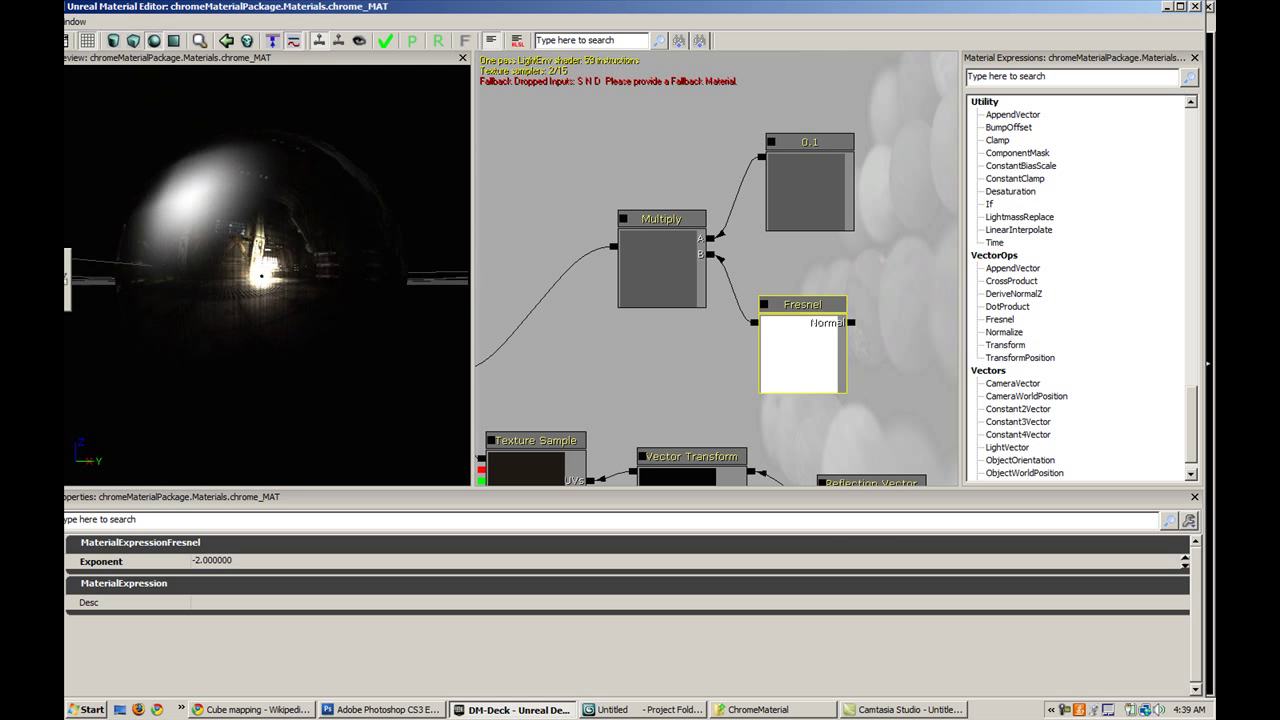
pyautogui.moveTo(230, 220); pyautogui.dragTo(330, 250)
pyautogui.moveTo(291, 153); pyautogui.dragTo(291, 153)
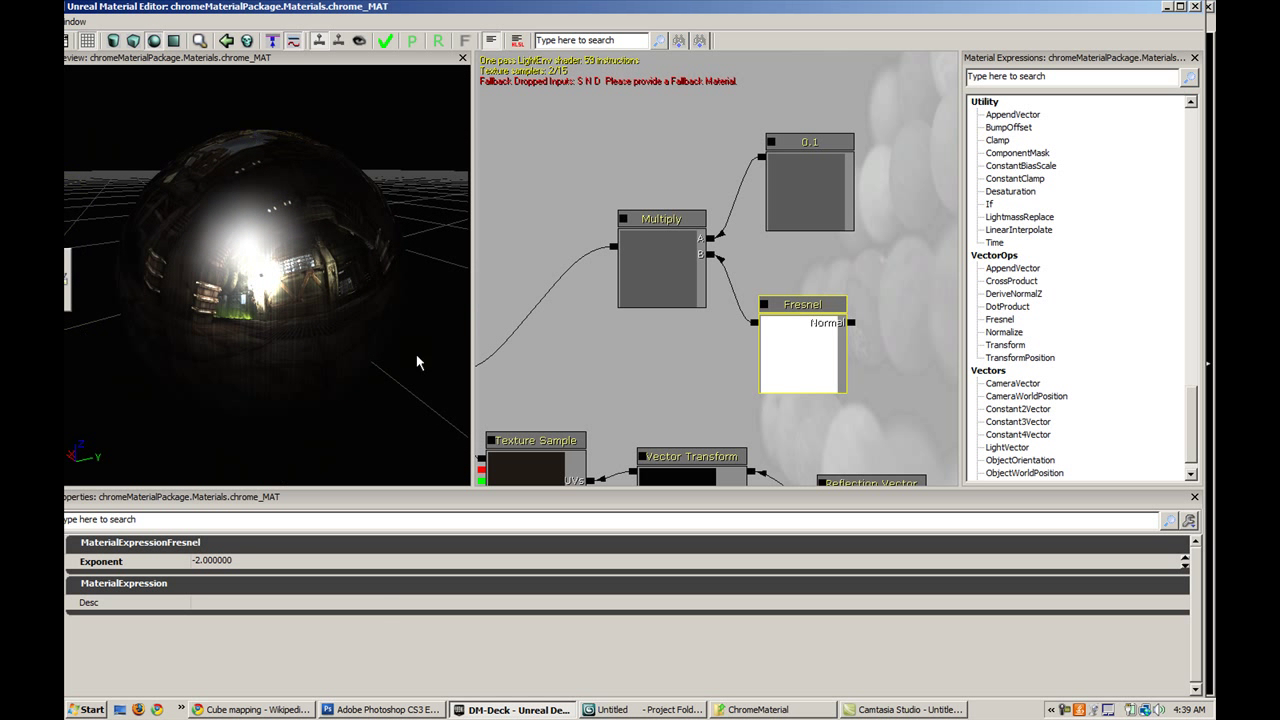
pyautogui.moveTo(172, 207); pyautogui.dragTo(172, 207)
pyautogui.moveTo(249, 362); pyautogui.dragTo(249, 362)
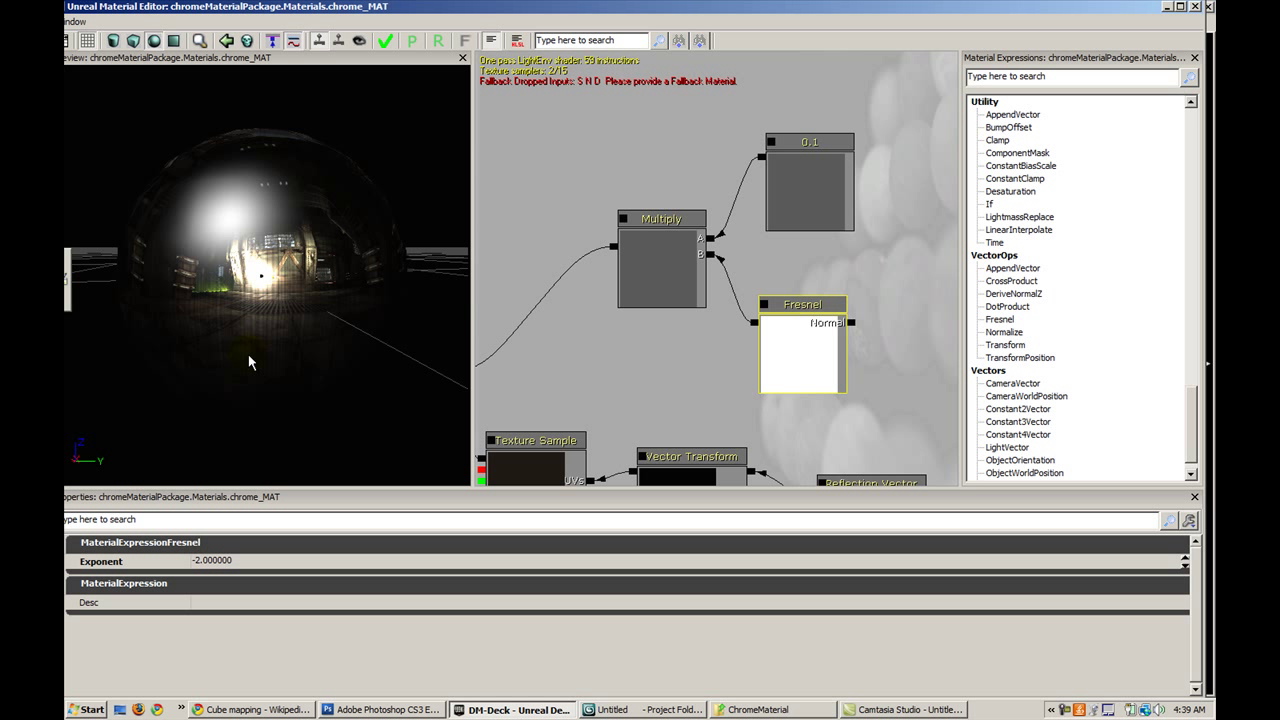
pyautogui.moveTo(253, 259); pyautogui.dragTo(253, 259)
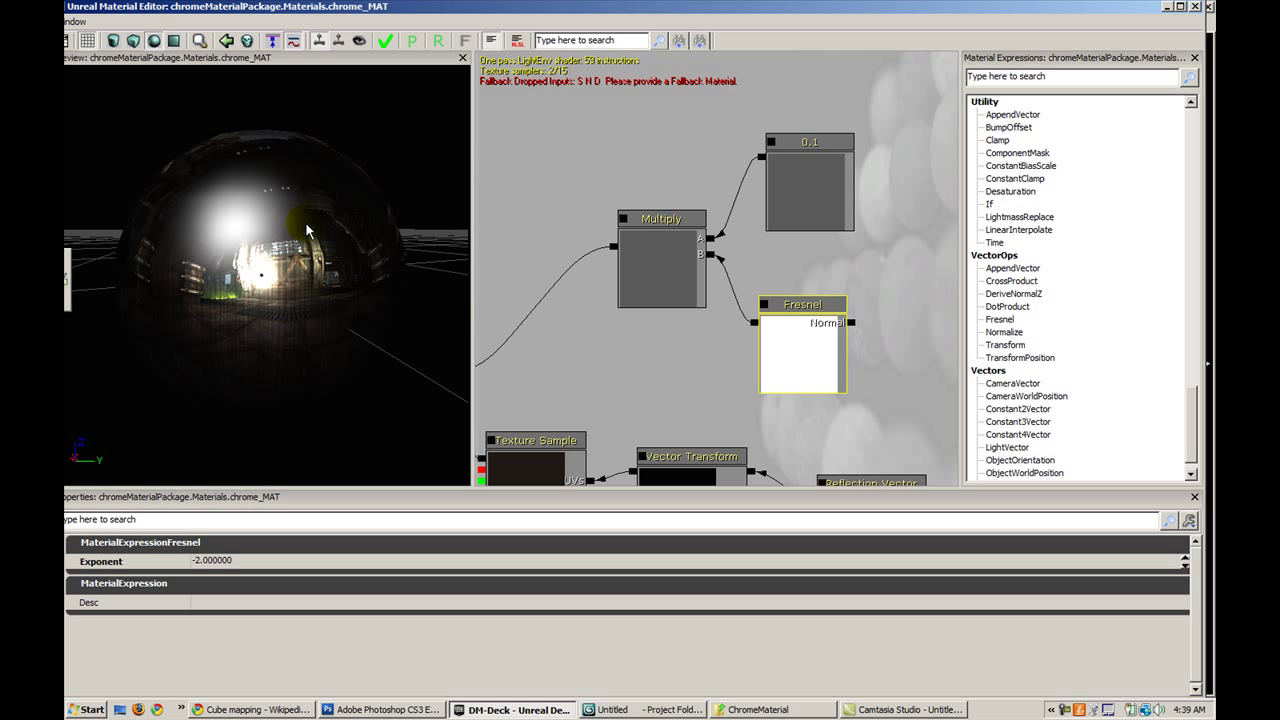
# - Try a Fresnel exponent of 1, return it to -2, and check the reflections on the sphere
pyautogui.moveTo(686, 349); pyautogui.dragTo(672, 303)
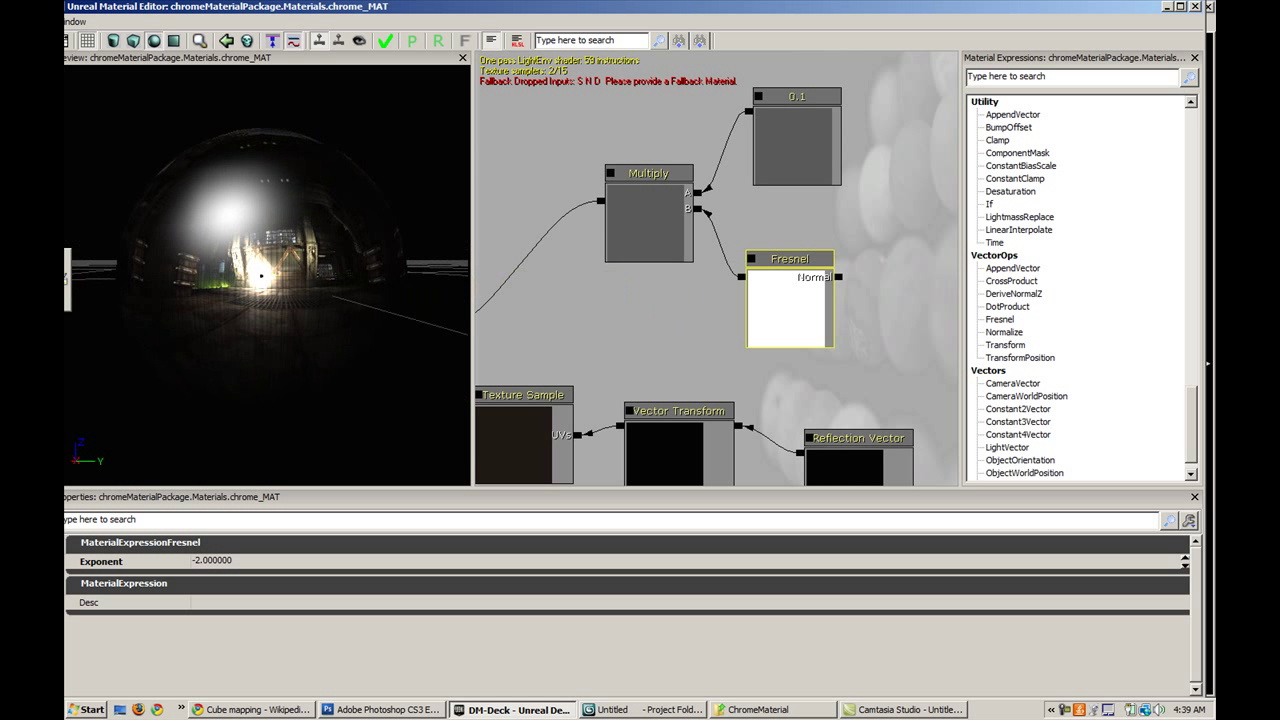
pyautogui.click(262, 564)
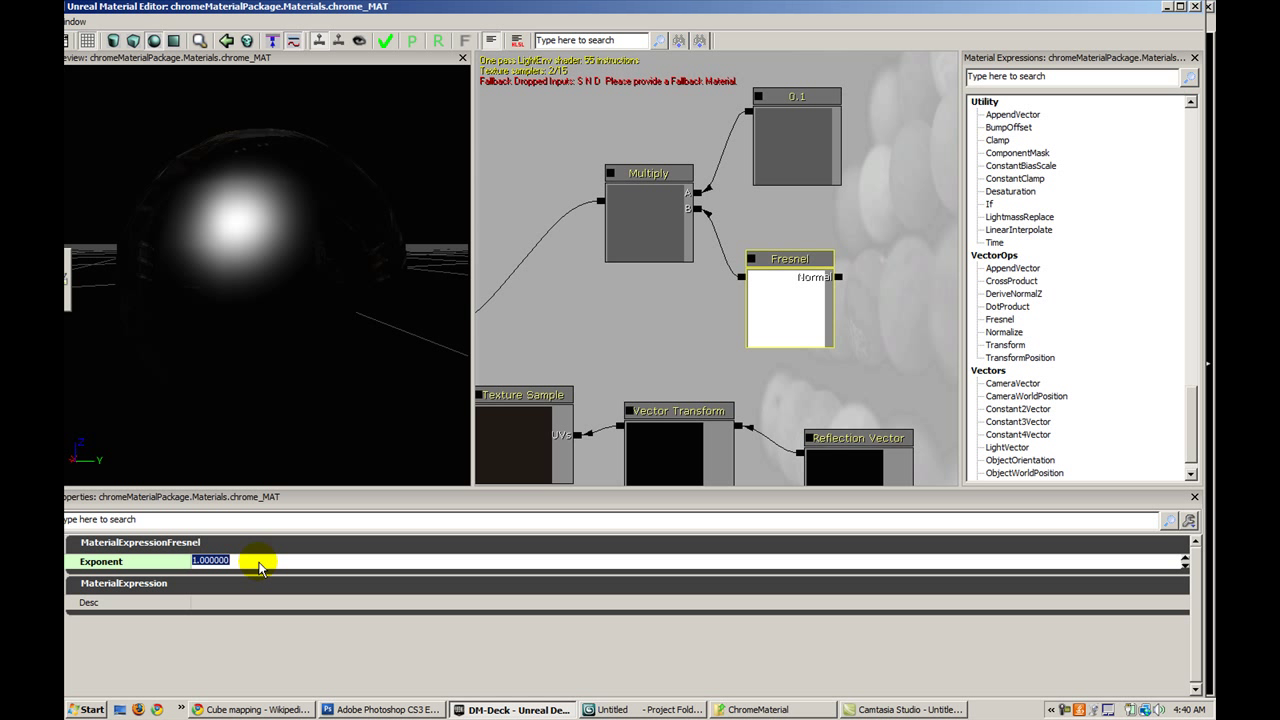
pyautogui.press('Return')
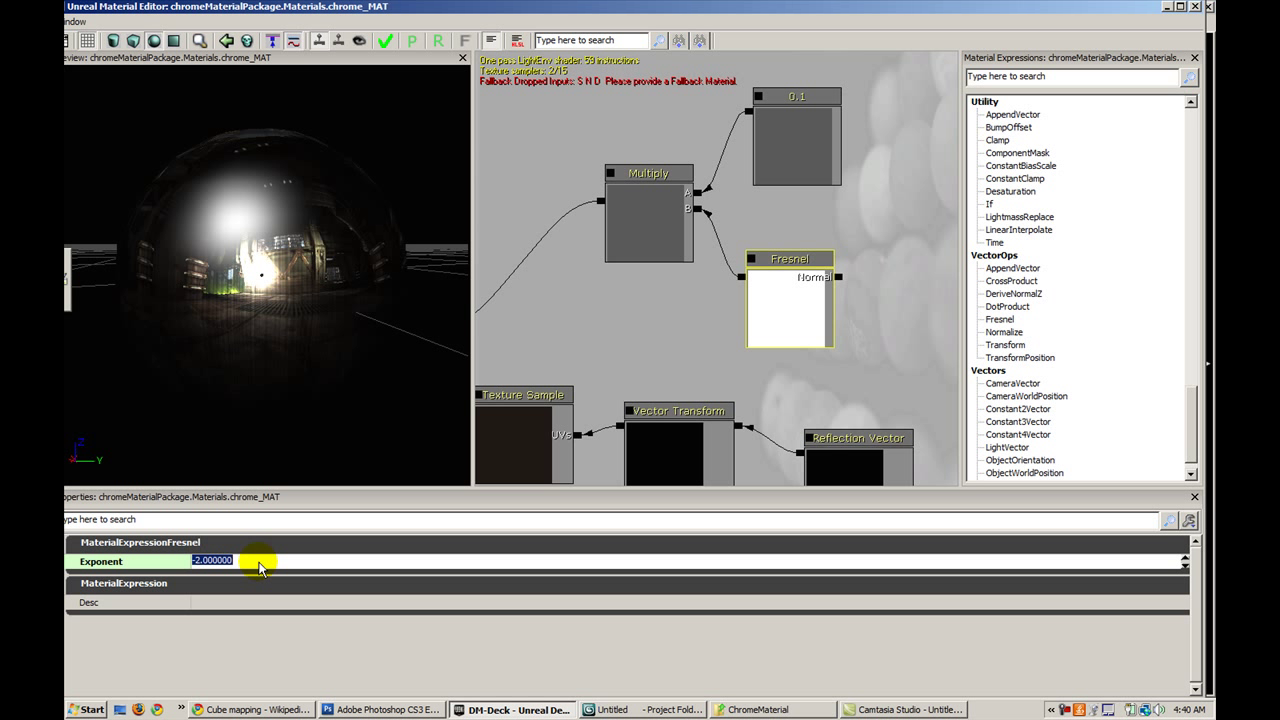
pyautogui.moveTo(215, 230); pyautogui.dragTo(384, 262)
pyautogui.moveTo(400, 215); pyautogui.dragTo(430, 235)
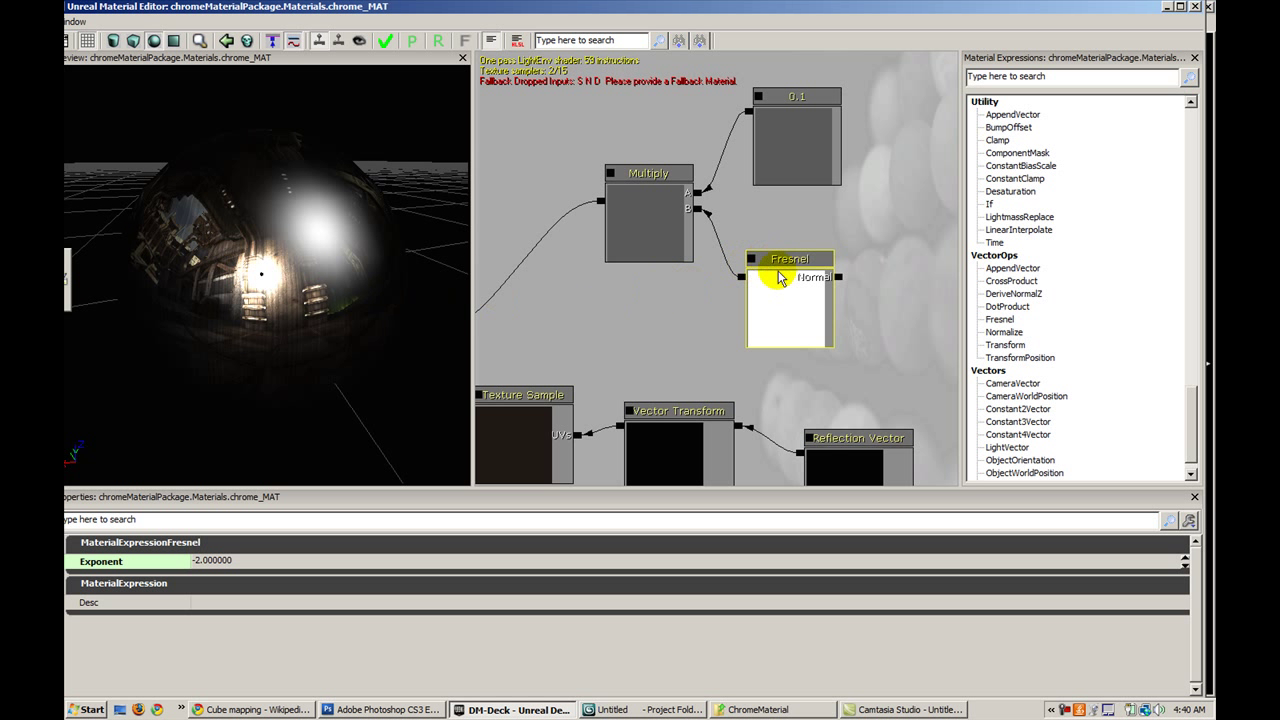
# - Move the cubemap Texture Sample, Vector Transform and Reflection Vector nodes together slightly away from their Multiply node
pyautogui.click(779, 168)
pyautogui.moveTo(622, 330); pyautogui.dragTo(634, 234)
pyautogui.click(584, 266)
pyautogui.click(727, 284)
pyautogui.keyDown('ctrl'); pyautogui.click(727, 284); pyautogui.keyUp('ctrl')
pyautogui.keyDown('ctrl'); pyautogui.click(886, 322); pyautogui.keyUp('ctrl')
pyautogui.keyDown('ctrl'); pyautogui.moveTo(584, 286); pyautogui.dragTo(622, 284); pyautogui.keyUp('ctrl')
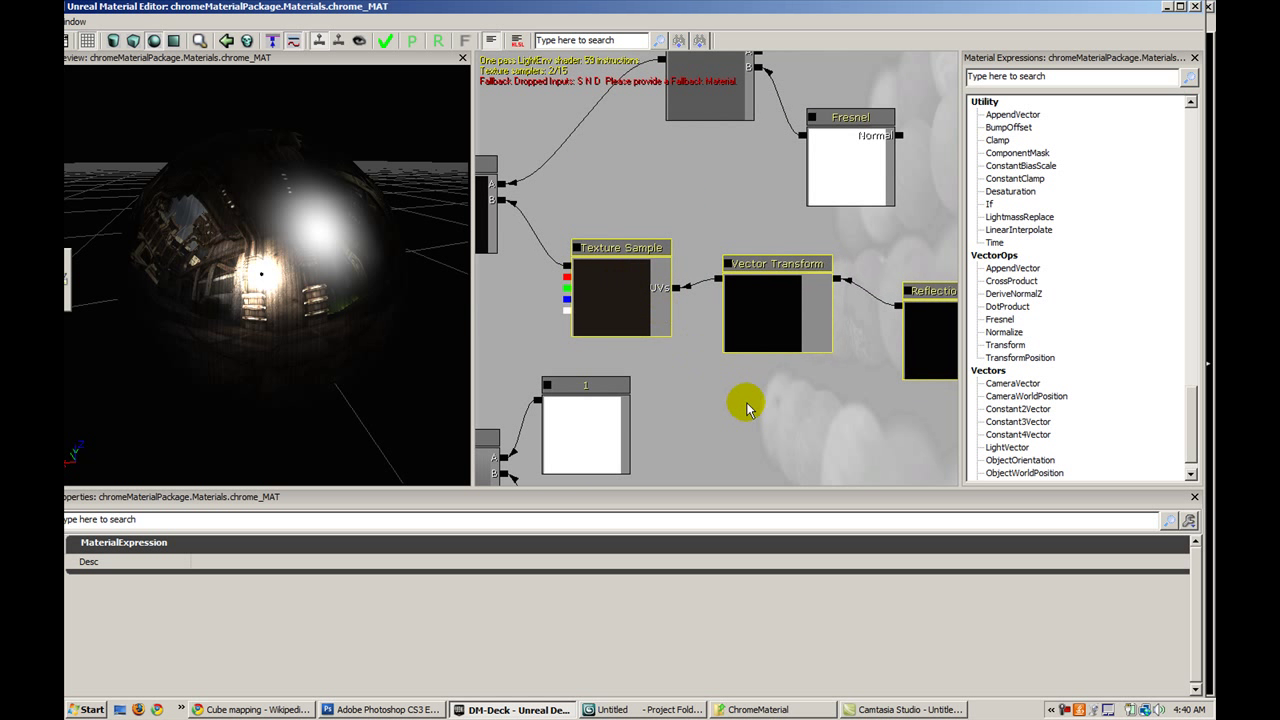
# - Check which texture is assigned to the Texture Sample node fed by the Vector Transform
pyautogui.moveTo(743, 400); pyautogui.dragTo(729, 366)
pyautogui.moveTo(376, 333); pyautogui.dragTo(378, 331)
pyautogui.click(603, 246)
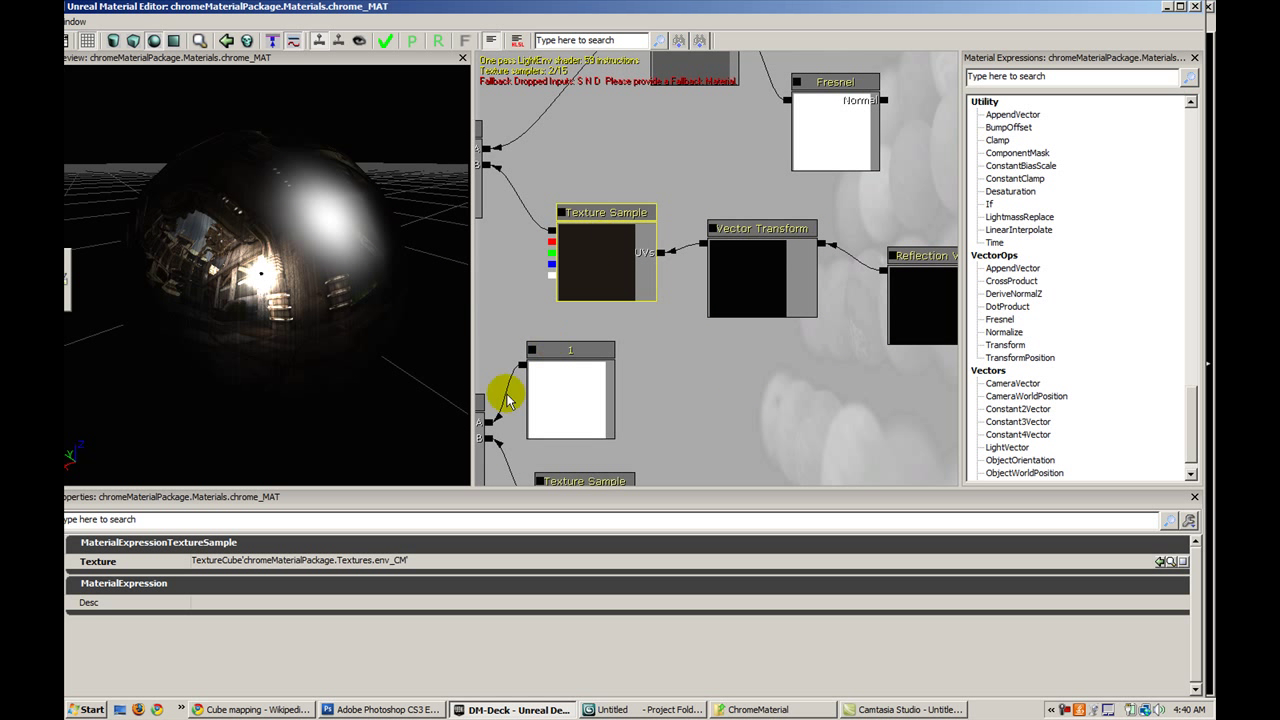
pyautogui.click(439, 563)
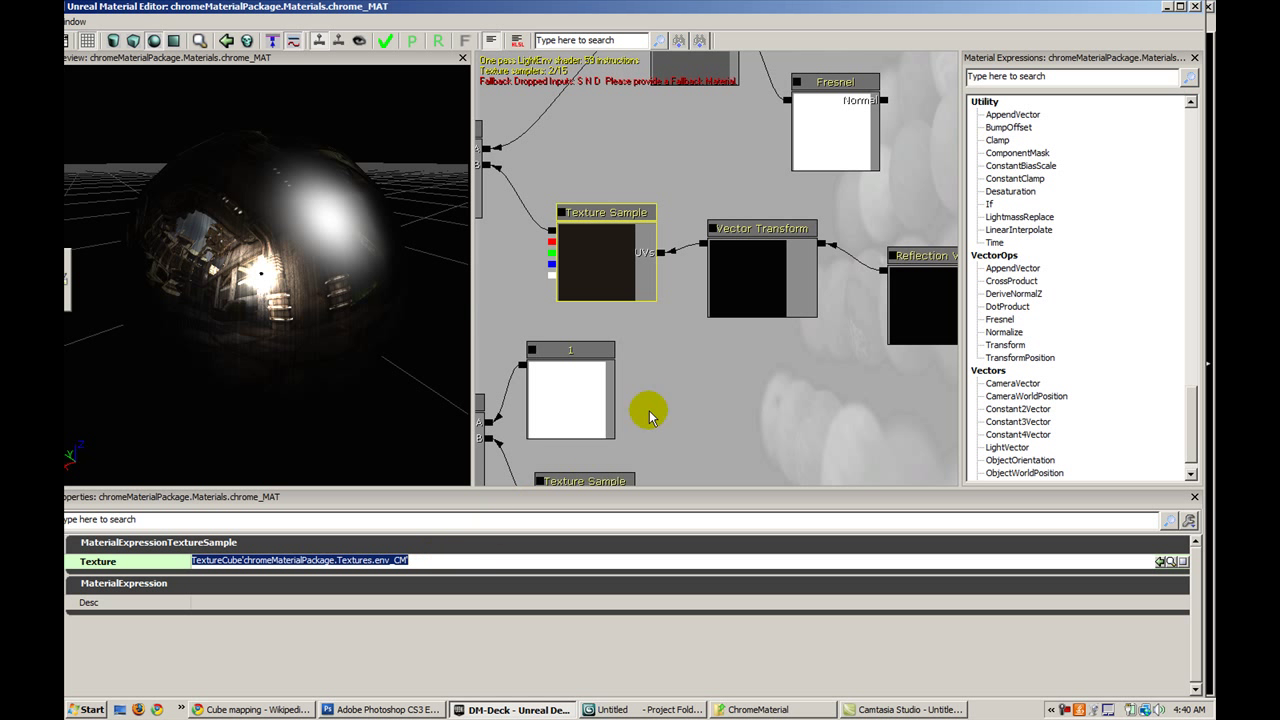
# - Examine the Vector Transform and Reflection Vector nodes' settings, their connections and the categories for creating them
pyautogui.moveTo(780, 377); pyautogui.dragTo(674, 388)
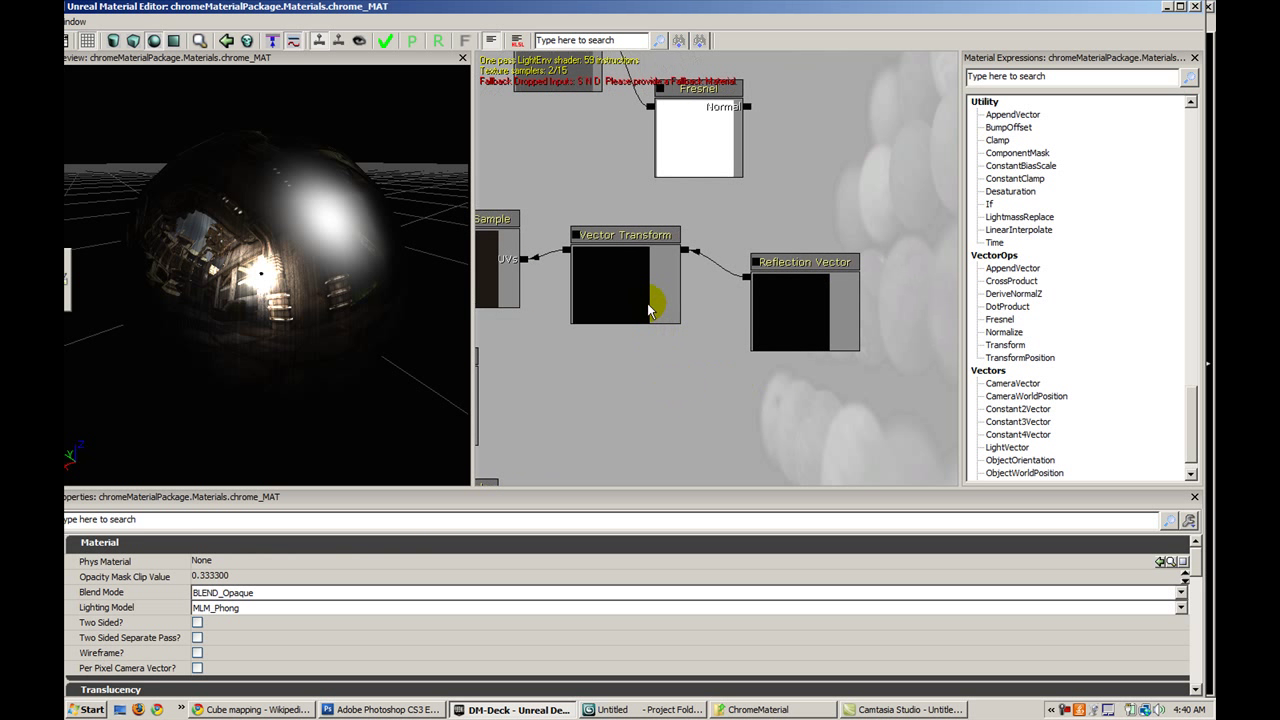
pyautogui.click(651, 294)
pyautogui.rightClick(676, 368)
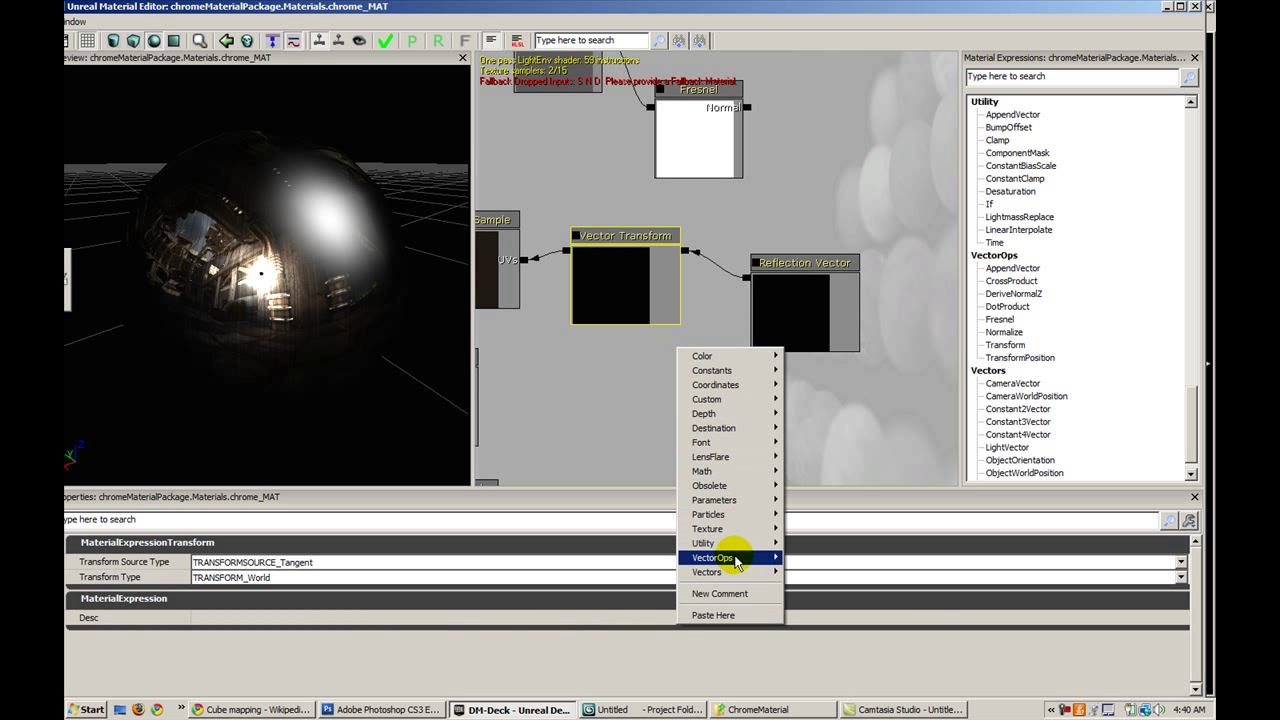
pyautogui.moveTo(735, 563)
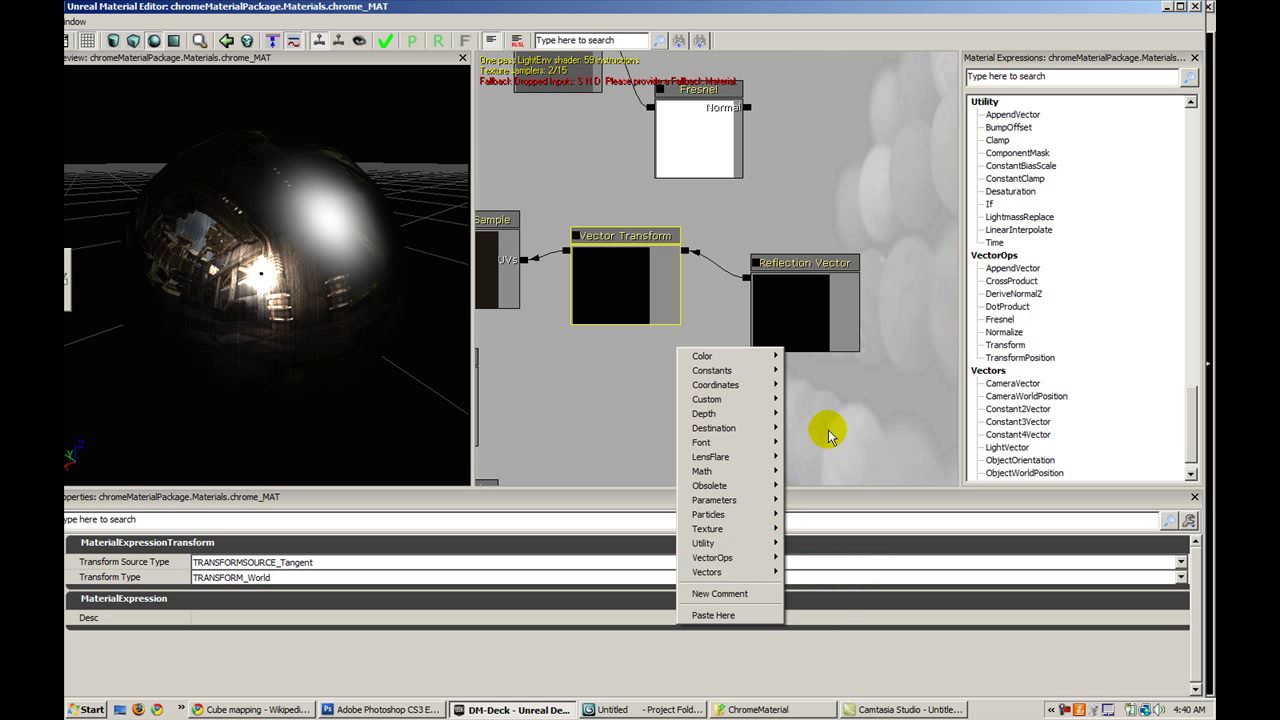
pyautogui.click(826, 434)
pyautogui.click(789, 304)
pyautogui.rightClick(731, 354)
pyautogui.moveTo(747, 577)
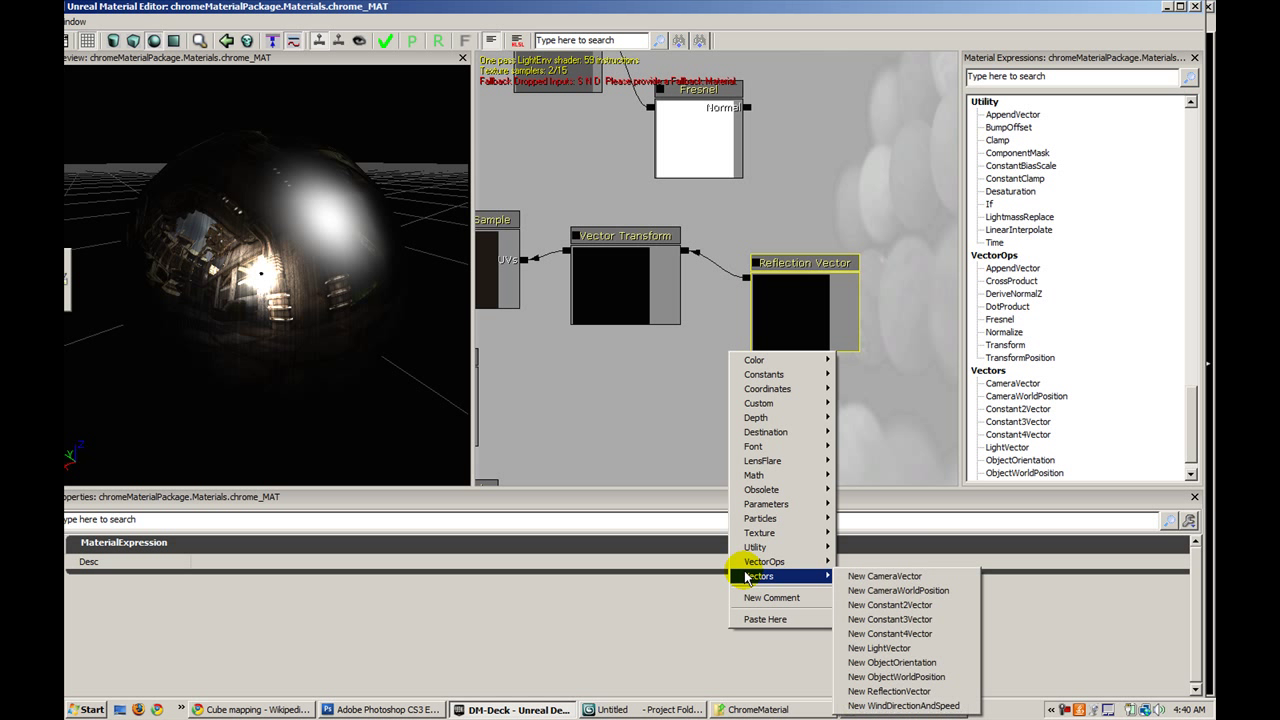
pyautogui.click(640, 385)
pyautogui.moveTo(634, 387); pyautogui.dragTo(728, 434)
pyautogui.click(852, 383)
pyautogui.click(699, 333)
pyautogui.click(567, 310)
pyautogui.moveTo(584, 367); pyautogui.dragTo(588, 368)
# - Try wiring the Reflection Vector directly into the Texture Sample's UVs, compare the preview, and restore the Vector Transform connection
pyautogui.moveTo(300, 270); pyautogui.dragTo(241, 312)
pyautogui.click(755, 333)
pyautogui.moveTo(826, 327); pyautogui.dragTo(598, 312)
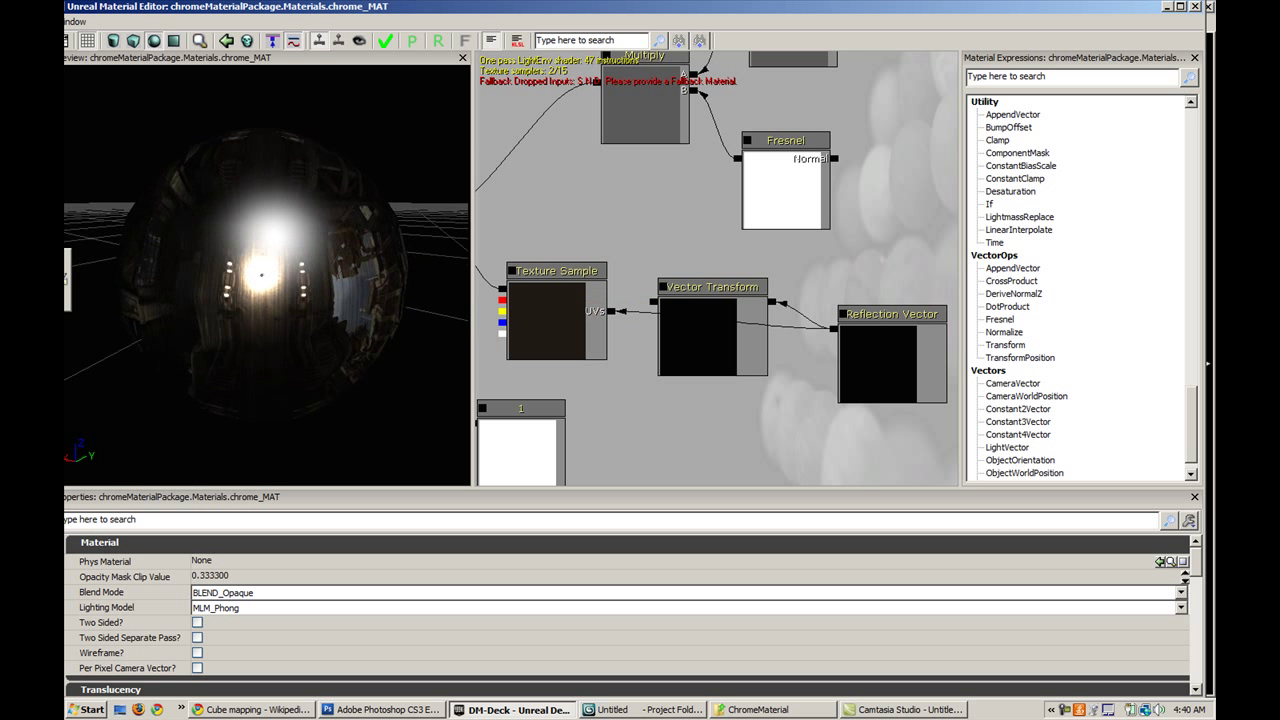
pyautogui.moveTo(261, 274); pyautogui.dragTo(261, 274)
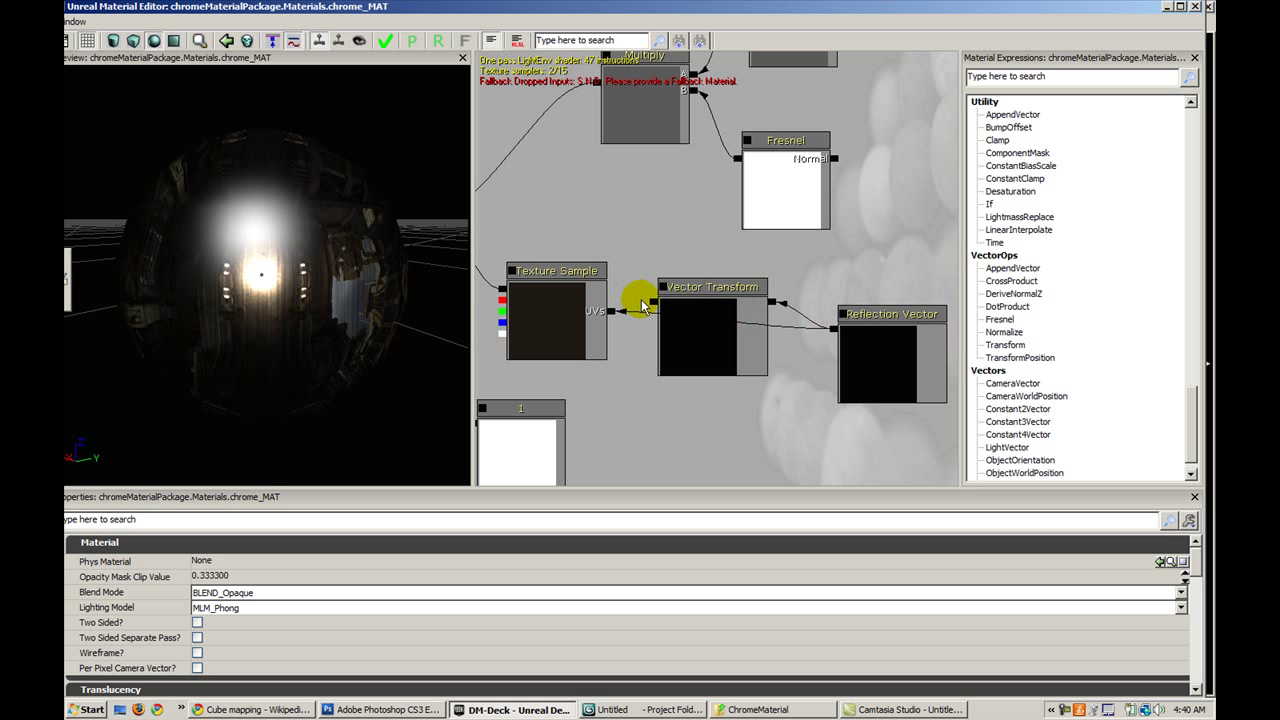
pyautogui.moveTo(614, 320); pyautogui.dragTo(612, 314)
pyautogui.moveTo(262, 295); pyautogui.dragTo(209, 298)
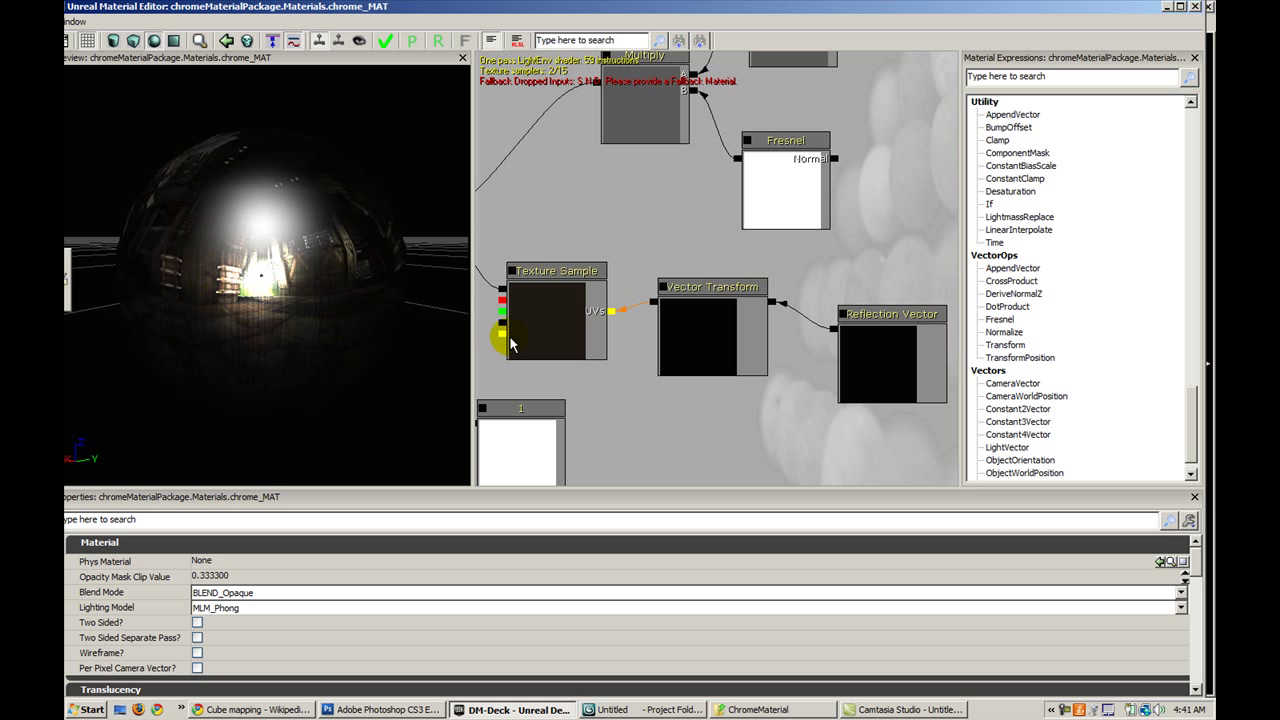
pyautogui.click(729, 309)
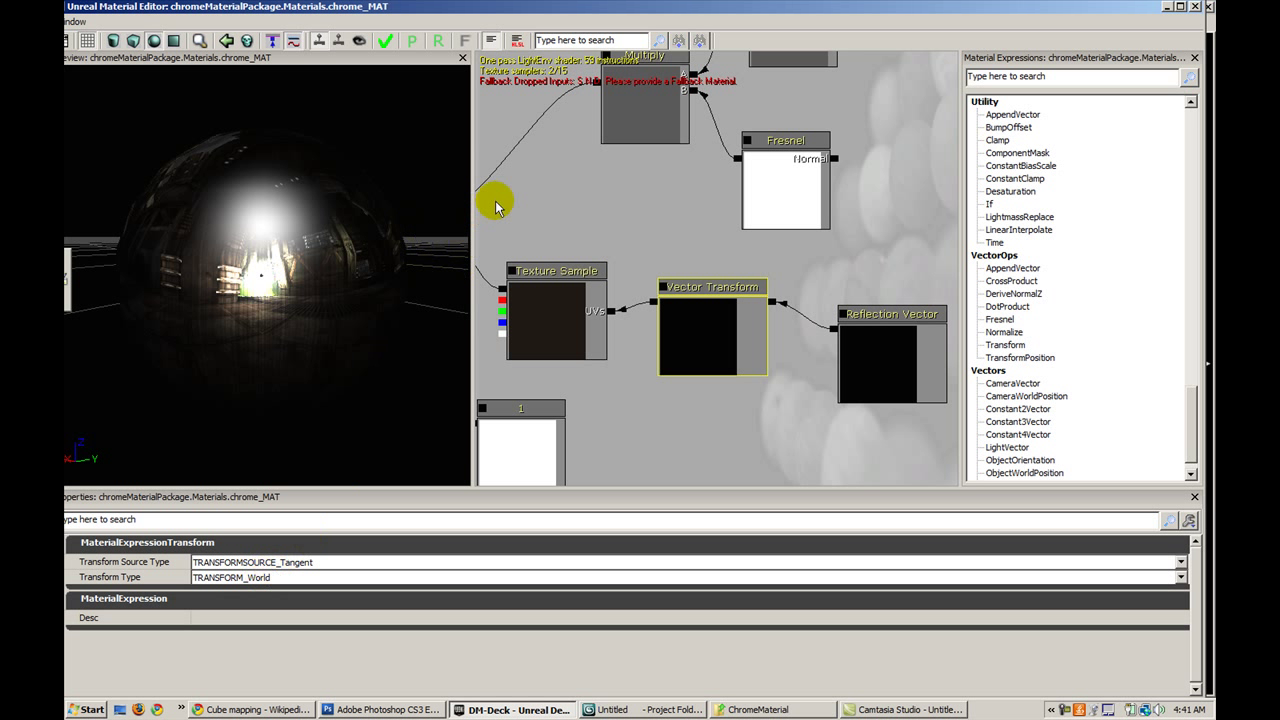
# - Examine the lower Multiply branch and the texture assigned to its Texture Sample node
pyautogui.scroll(-2, 686, 263)
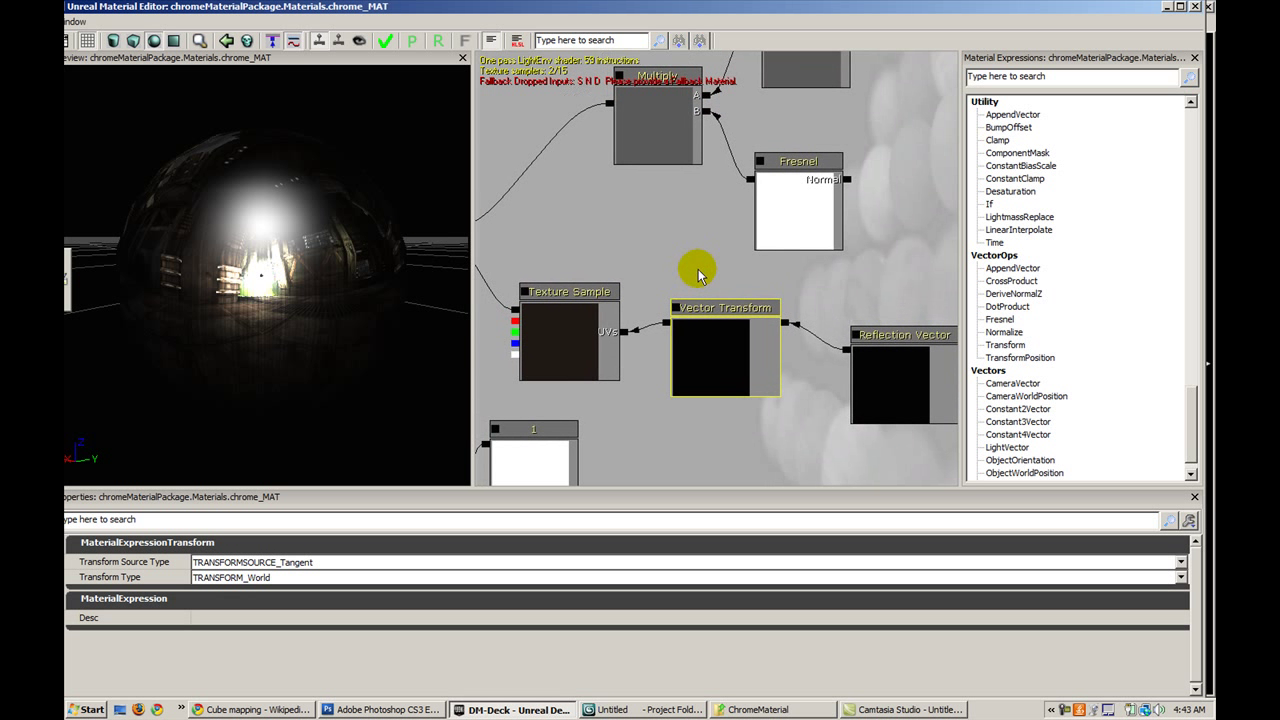
pyautogui.scroll(-2, 684, 251)
pyautogui.scroll(1, 680, 250)
pyautogui.moveTo(680, 251); pyautogui.dragTo(749, 292)
pyautogui.moveTo(671, 291); pyautogui.dragTo(921, 252)
pyautogui.moveTo(778, 358); pyautogui.dragTo(606, 145)
pyautogui.scroll(2, 609, 180)
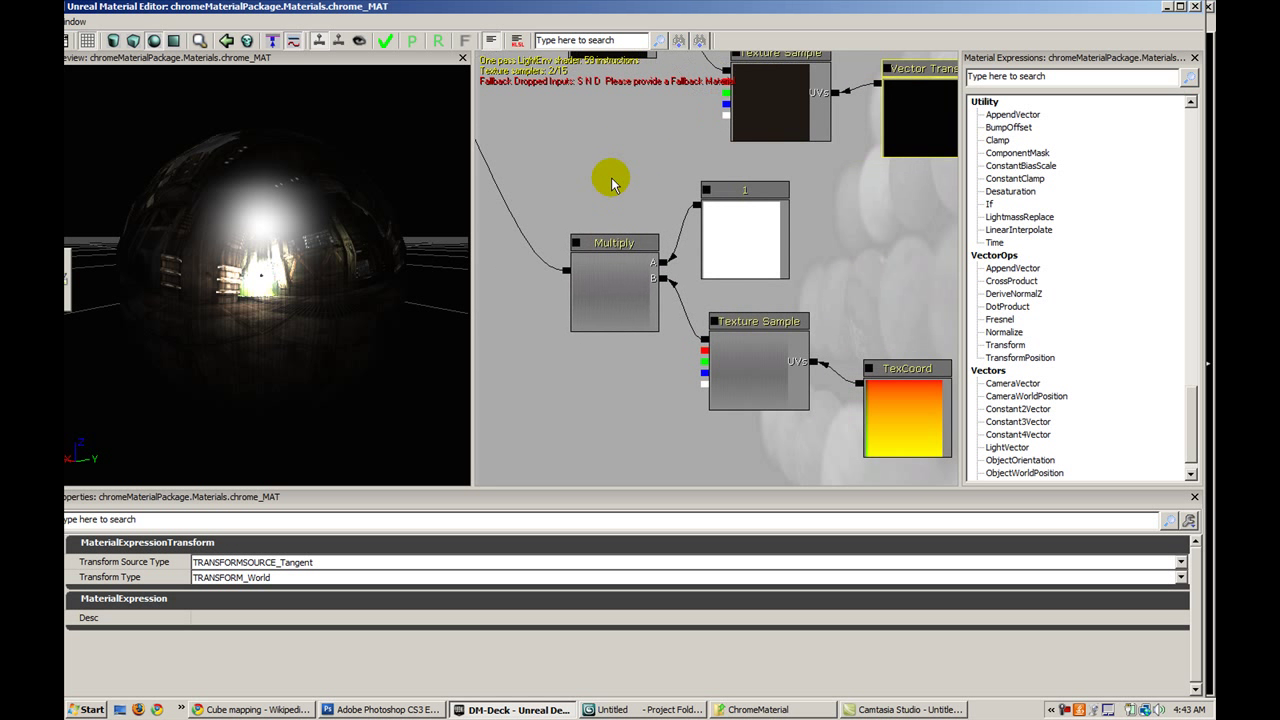
pyautogui.moveTo(747, 290); pyautogui.dragTo(714, 263)
pyautogui.click(729, 314)
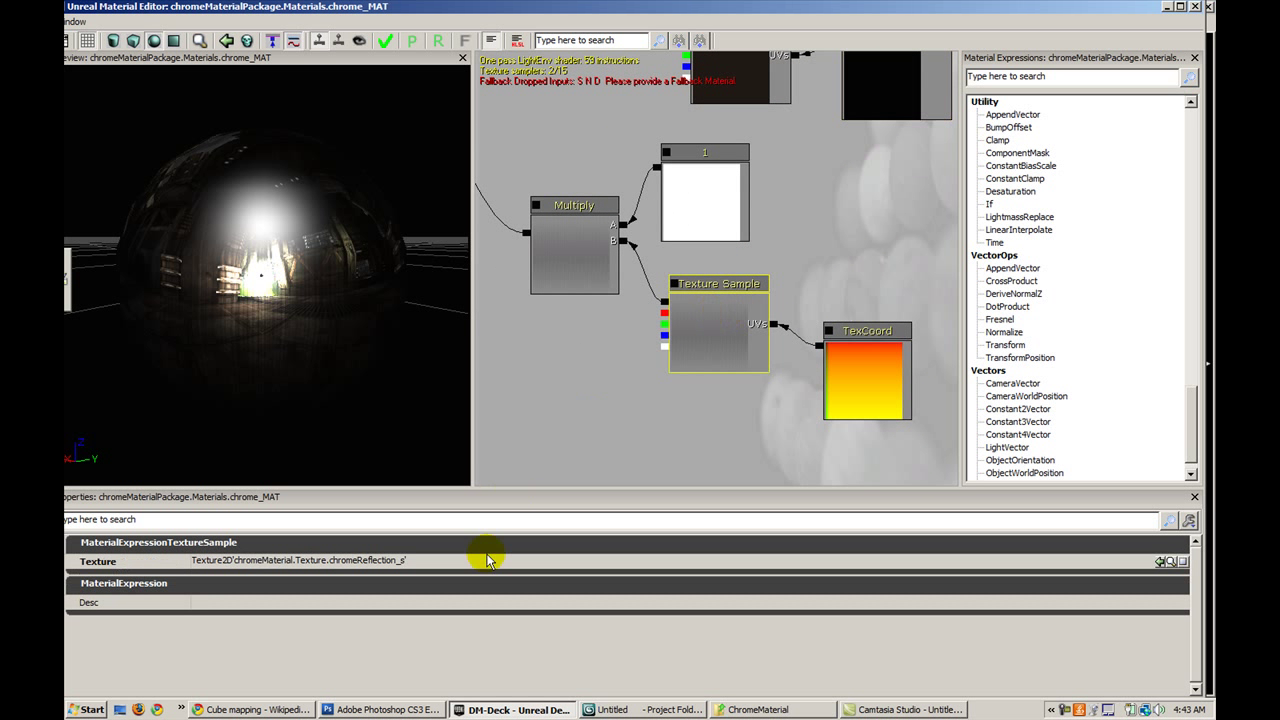
# - View the chromeReflection_s image in Photoshop, then return to the material and check the TexCoord node's tiling settings
pyautogui.click(398, 706)
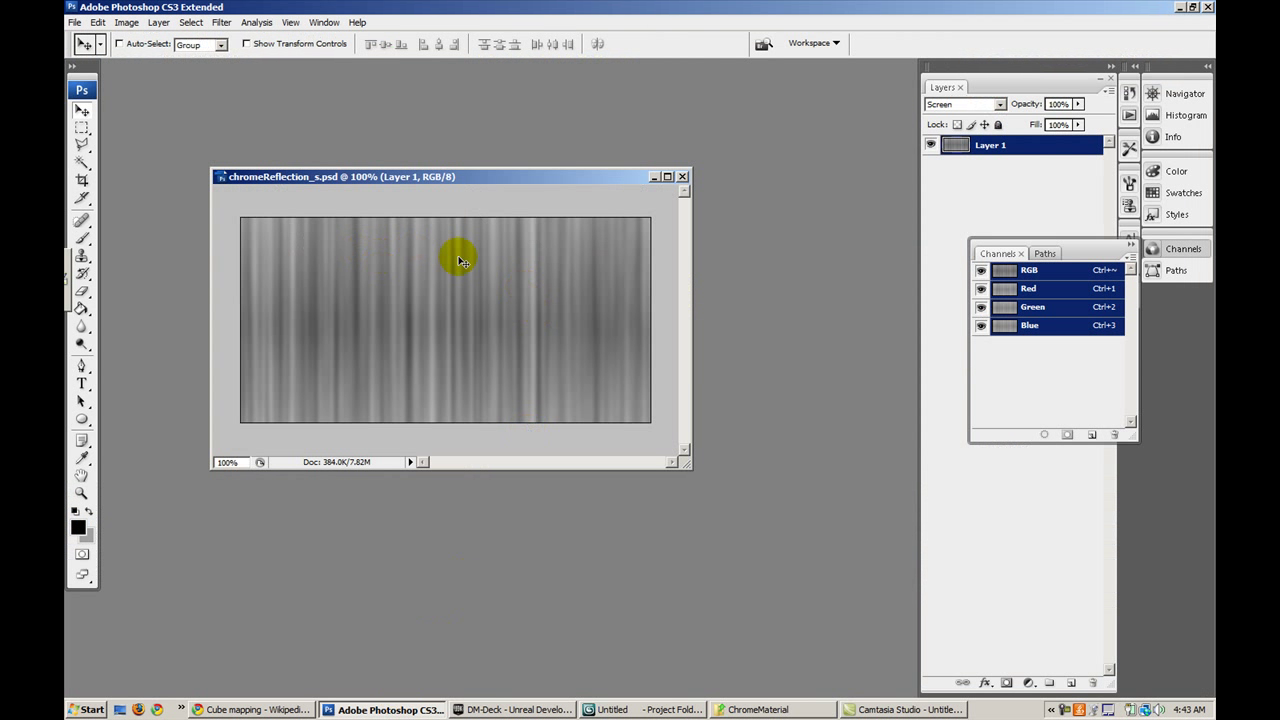
pyautogui.click(551, 712)
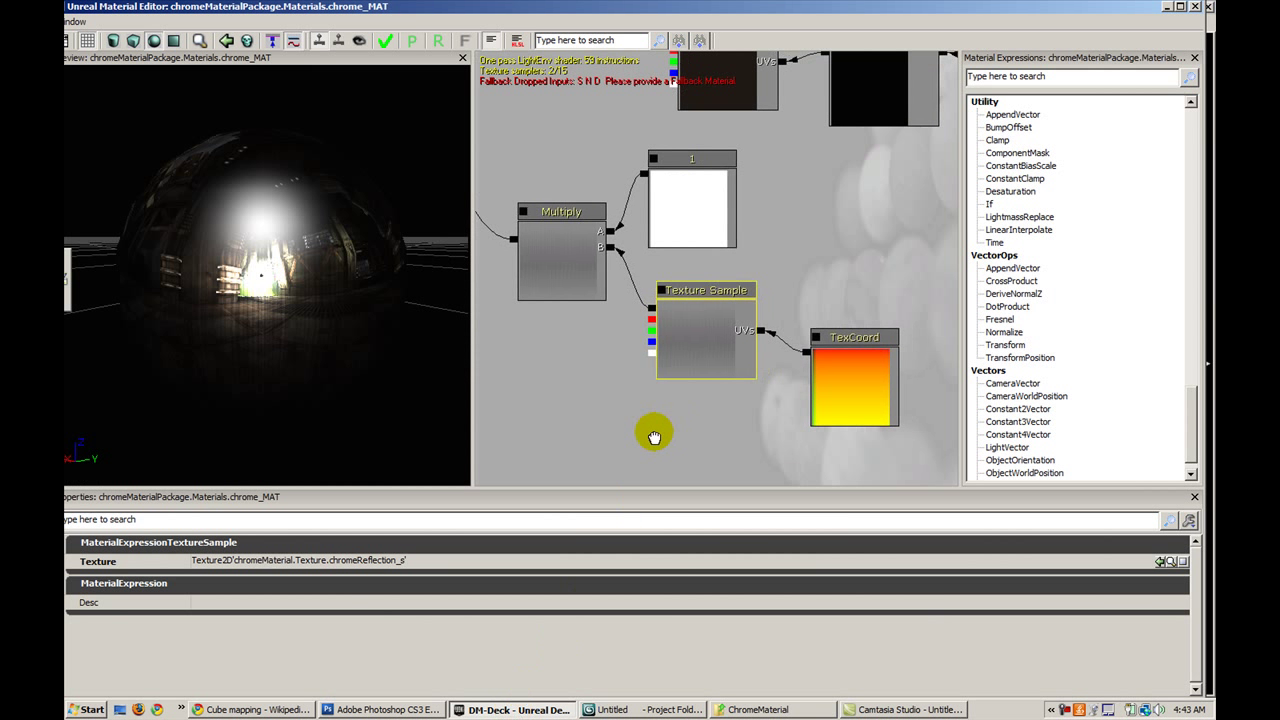
pyautogui.click(827, 376)
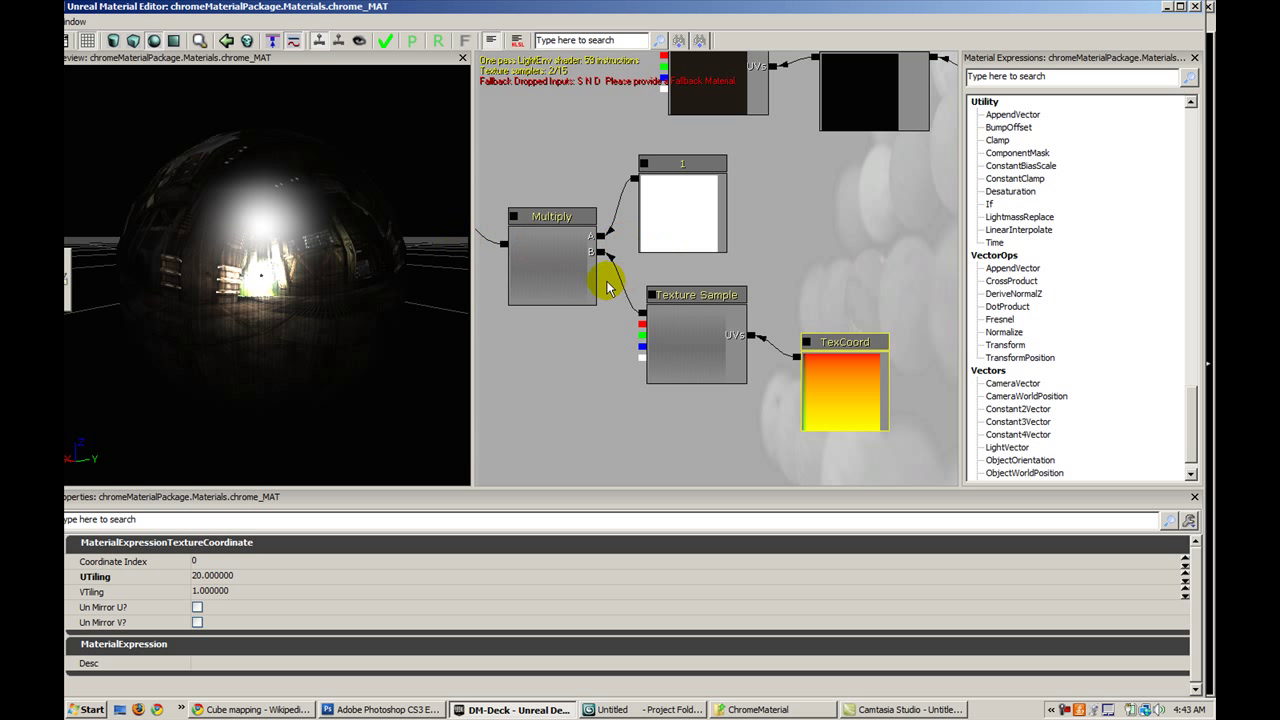
# - Connect the chromeReflection_s Texture Sample directly to the final Multiply's B input and delete the lower Multiply and its Constant of 1
pyautogui.moveTo(607, 287); pyautogui.dragTo(528, 170)
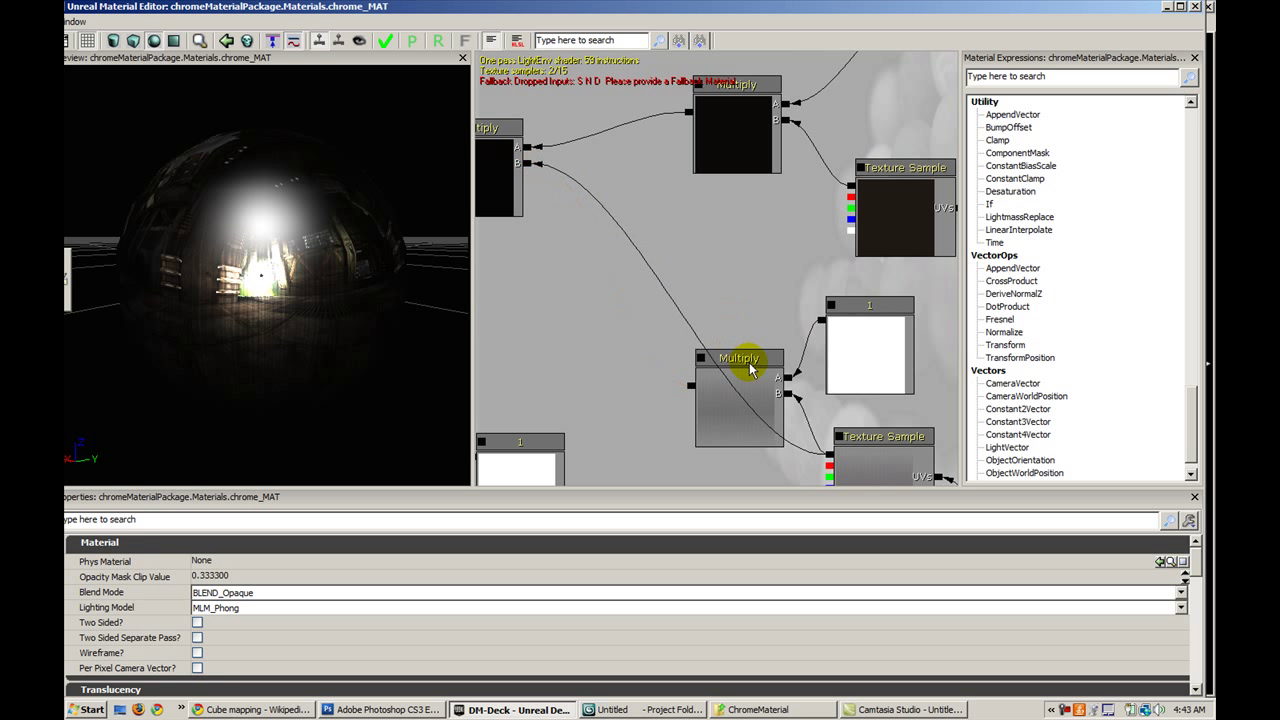
pyautogui.click(743, 362)
pyautogui.keyDown('ctrl'); pyautogui.click(843, 357); pyautogui.keyUp('ctrl')
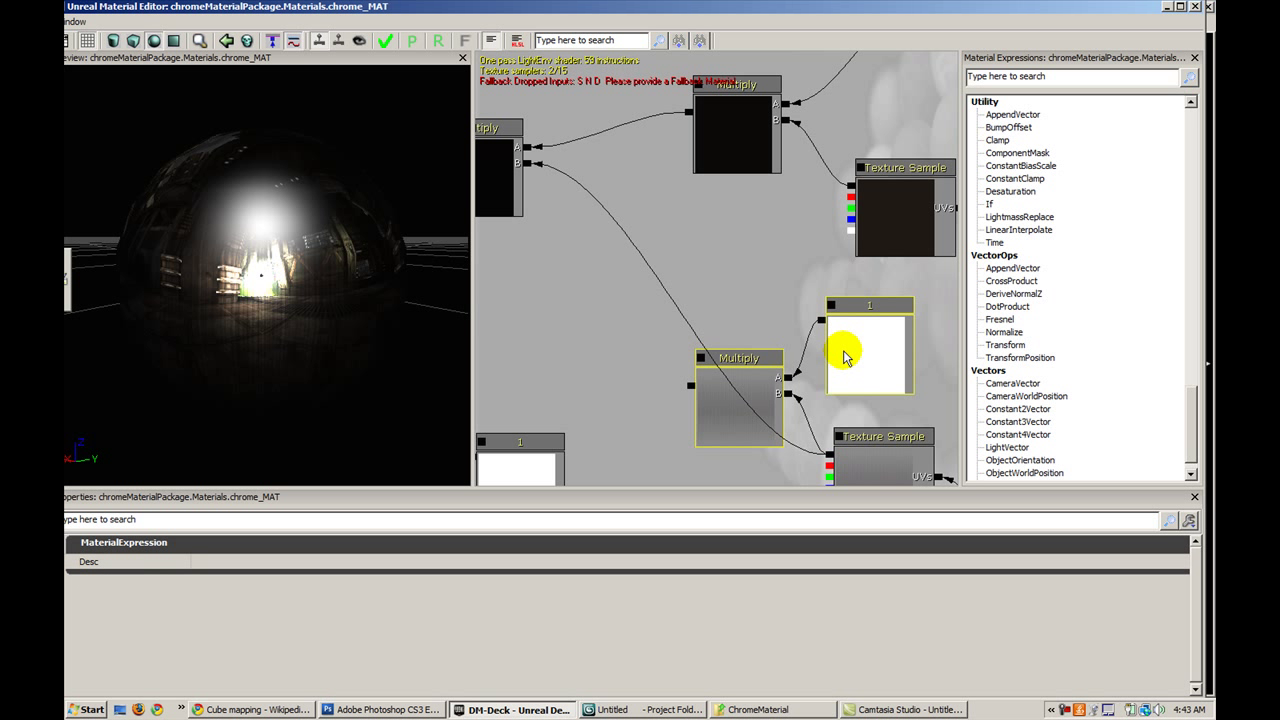
pyautogui.press('Delete')
# - Move the chromeReflection_s Texture Sample and its TexCoord node closer to the final Multiply
pyautogui.moveTo(844, 363); pyautogui.dragTo(717, 264)
pyautogui.scroll(-4, 724, 280)
pyautogui.keyDown('ctrl'); pyautogui.keyDown('alt'); pyautogui.moveTo(868, 300); pyautogui.dragTo(757, 411); pyautogui.keyUp('alt'); pyautogui.keyUp('ctrl')
pyautogui.keyDown('ctrl'); pyautogui.moveTo(745, 357); pyautogui.dragTo(611, 245); pyautogui.keyUp('ctrl')
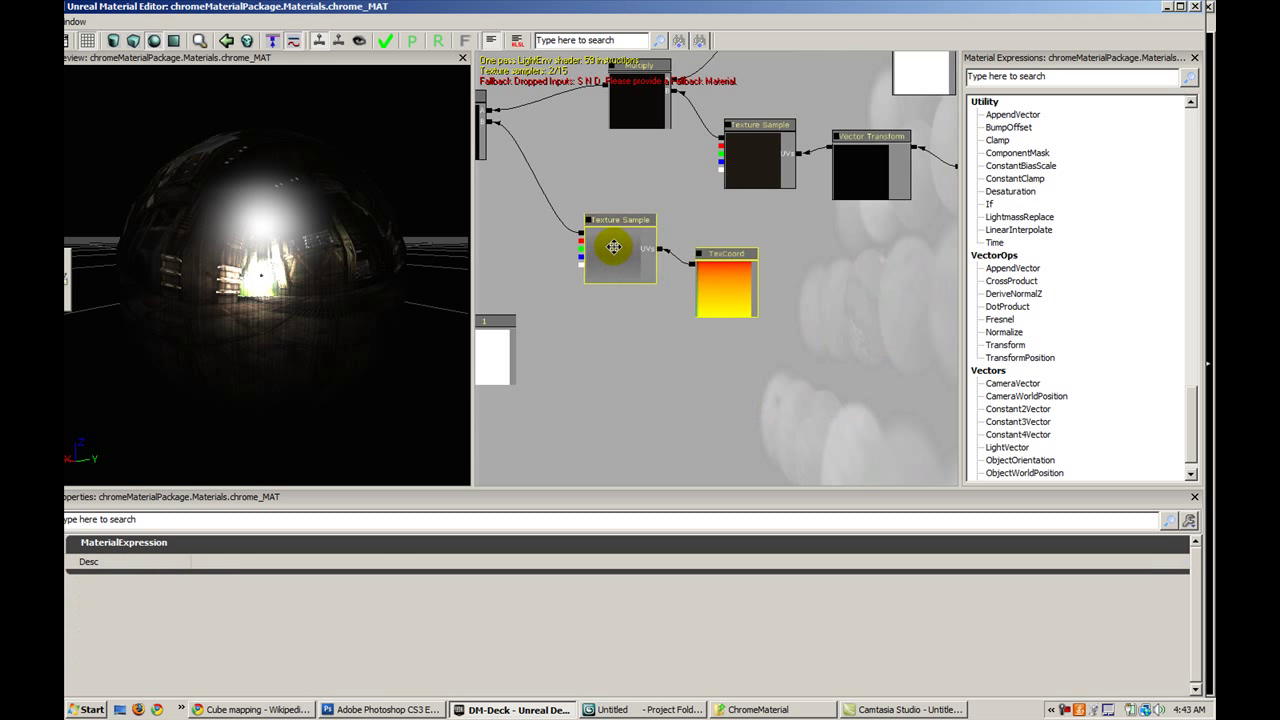
pyautogui.moveTo(632, 294); pyautogui.dragTo(724, 422)
pyautogui.moveTo(730, 351); pyautogui.dragTo(661, 394)
# - Try wiring the cubemap Multiply directly into Diffuse, compare the preview sphere, and restore the final Multiply's connection
pyautogui.moveTo(680, 319); pyautogui.dragTo(848, 273)
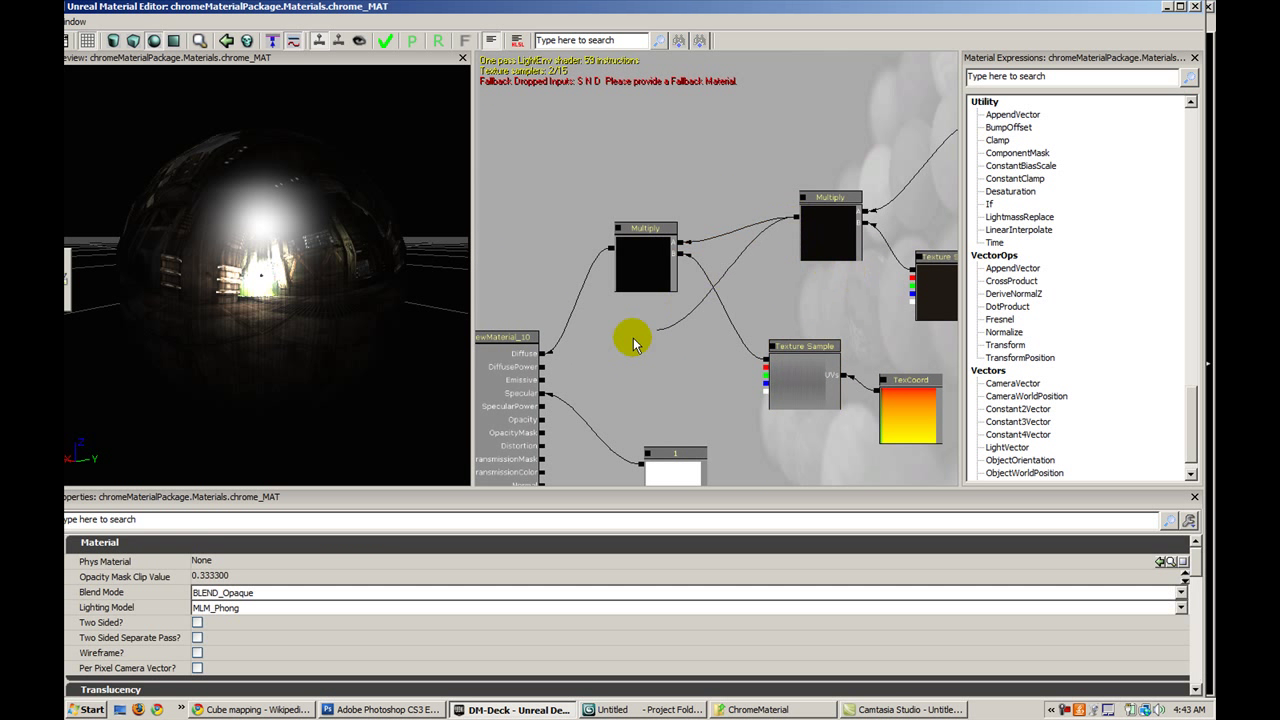
pyautogui.moveTo(620, 345); pyautogui.dragTo(544, 356)
pyautogui.moveTo(263, 274); pyautogui.dragTo(360, 345)
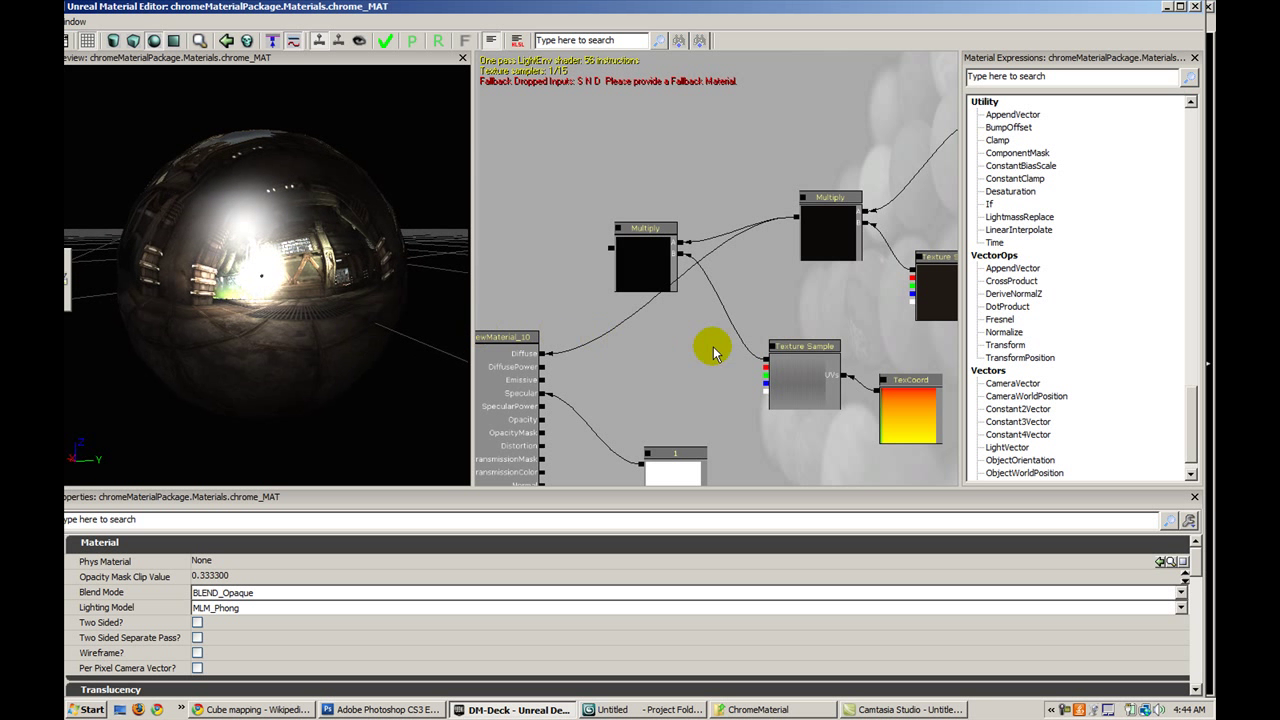
pyautogui.moveTo(604, 270); pyautogui.dragTo(541, 353)
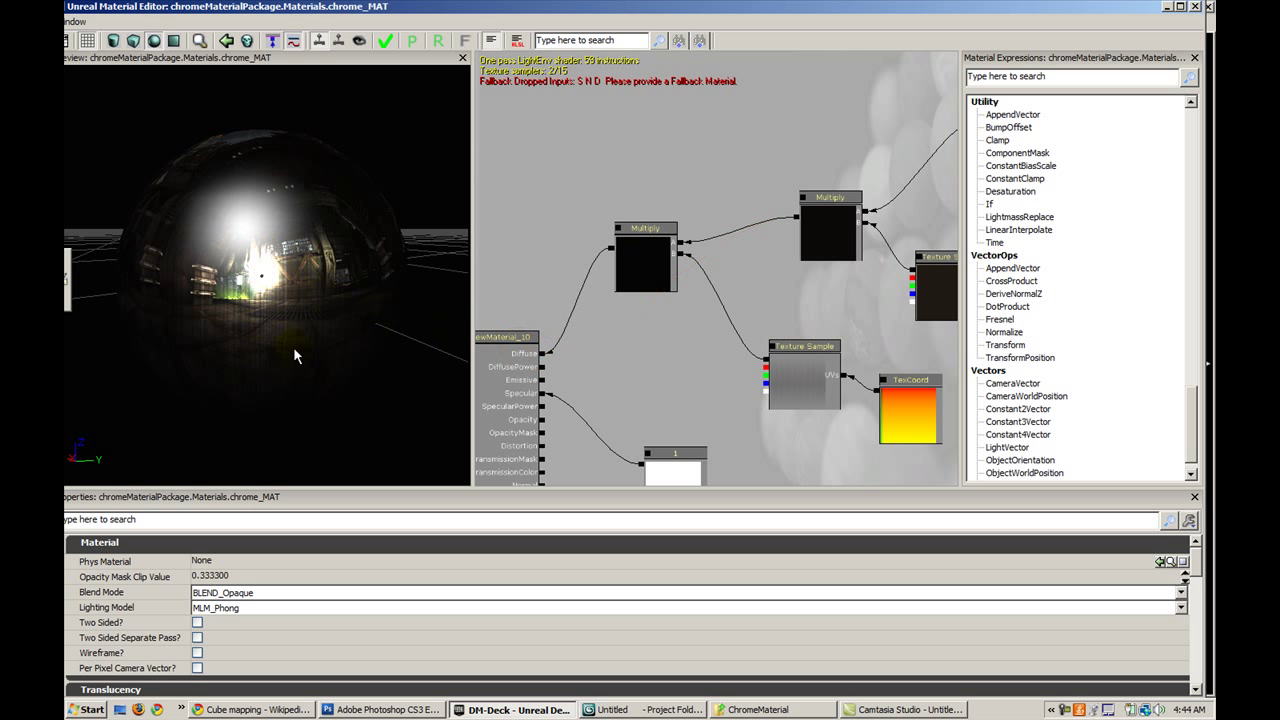
pyautogui.moveTo(300, 358); pyautogui.dragTo(330, 358)
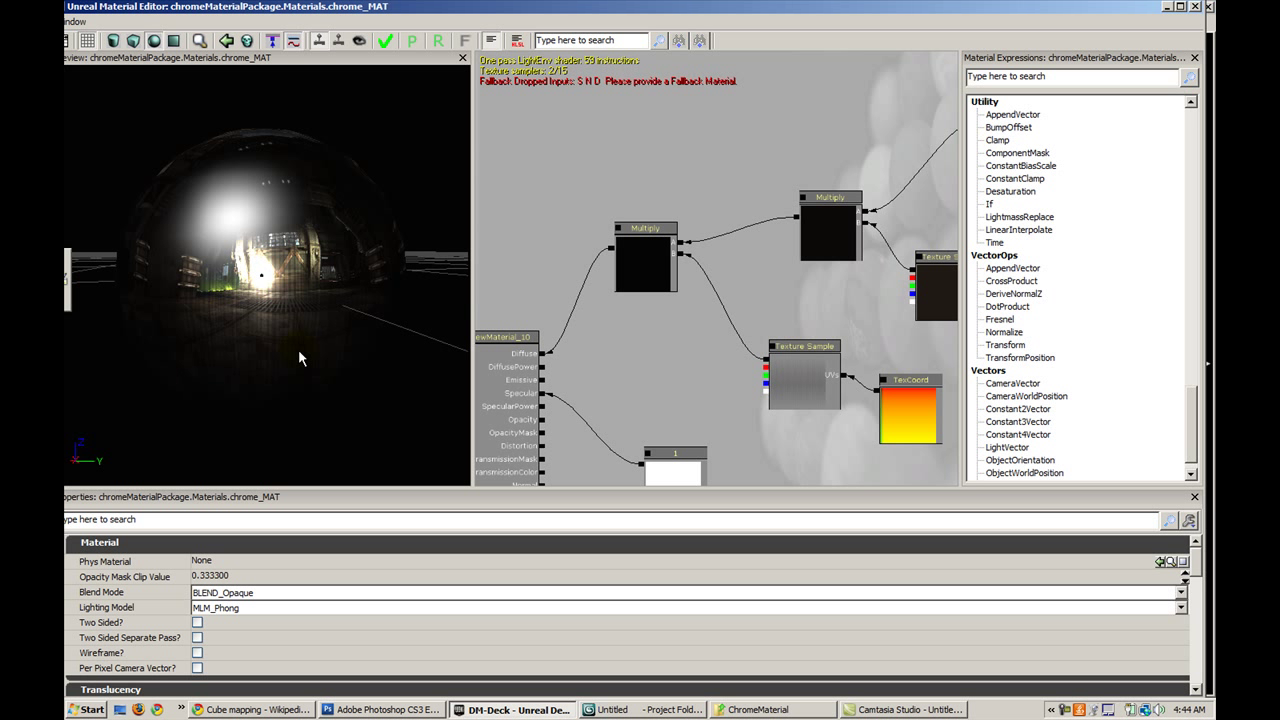
pyautogui.moveTo(292, 330); pyautogui.dragTo(330, 330)
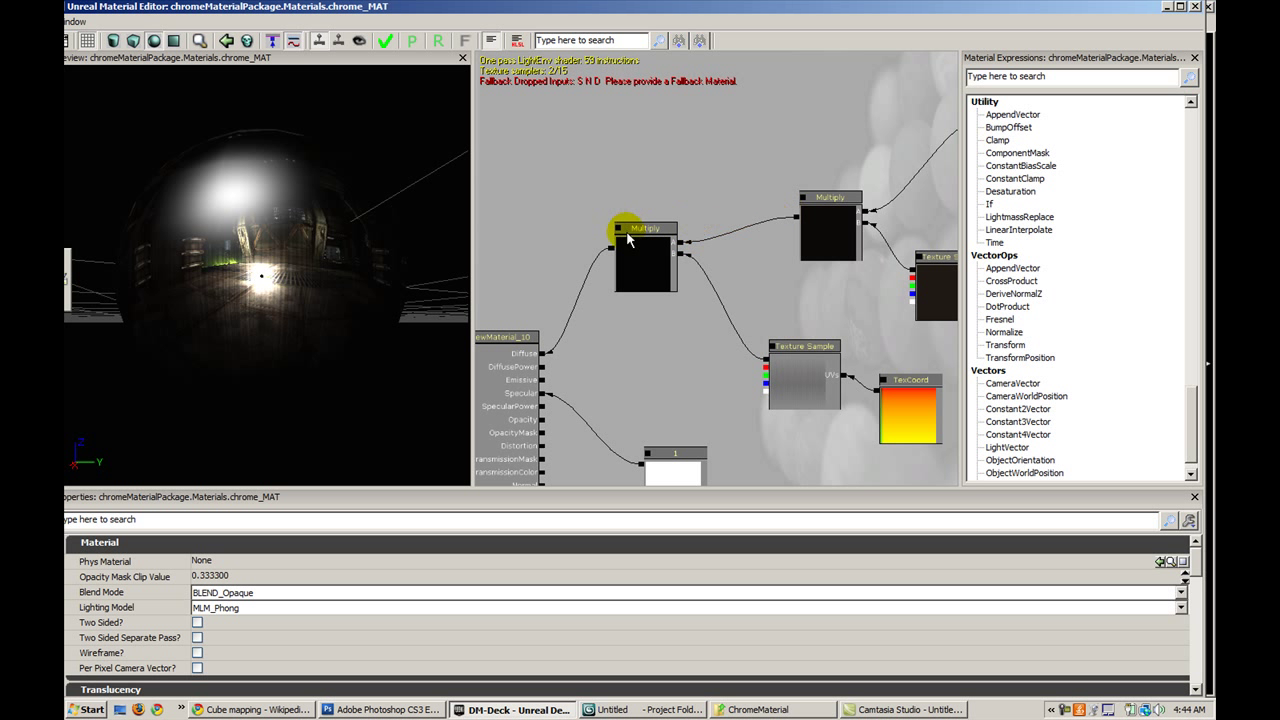
# - Connect the cubemap Multiply directly to Diffuse, bypassing the chromeReflection_s branch
pyautogui.moveTo(792, 222); pyautogui.dragTo(800, 218)
pyautogui.moveTo(800, 218); pyautogui.dragTo(547, 358)
pyautogui.moveTo(262, 276); pyautogui.dragTo(298, 272)
# - Examine the Constant of 1 feeding Specular and the highlight on the preview sphere from several angles
pyautogui.moveTo(584, 357); pyautogui.dragTo(628, 261)
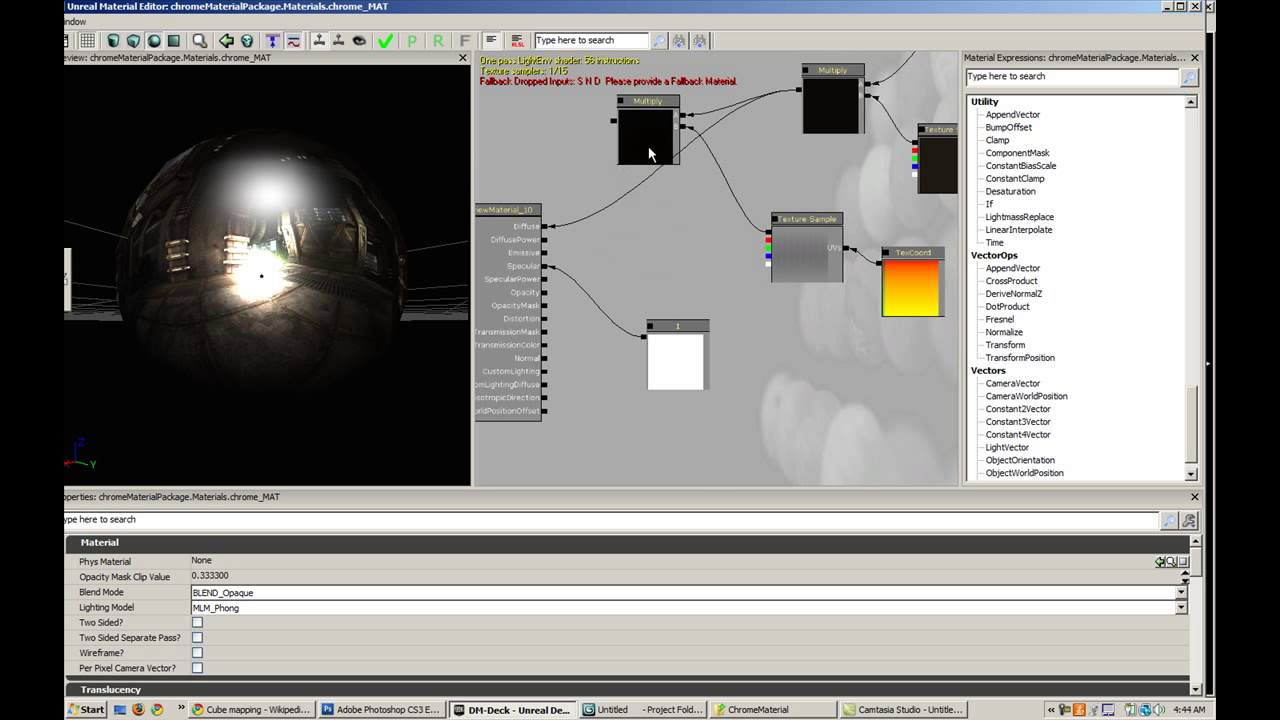
pyautogui.click(670, 360)
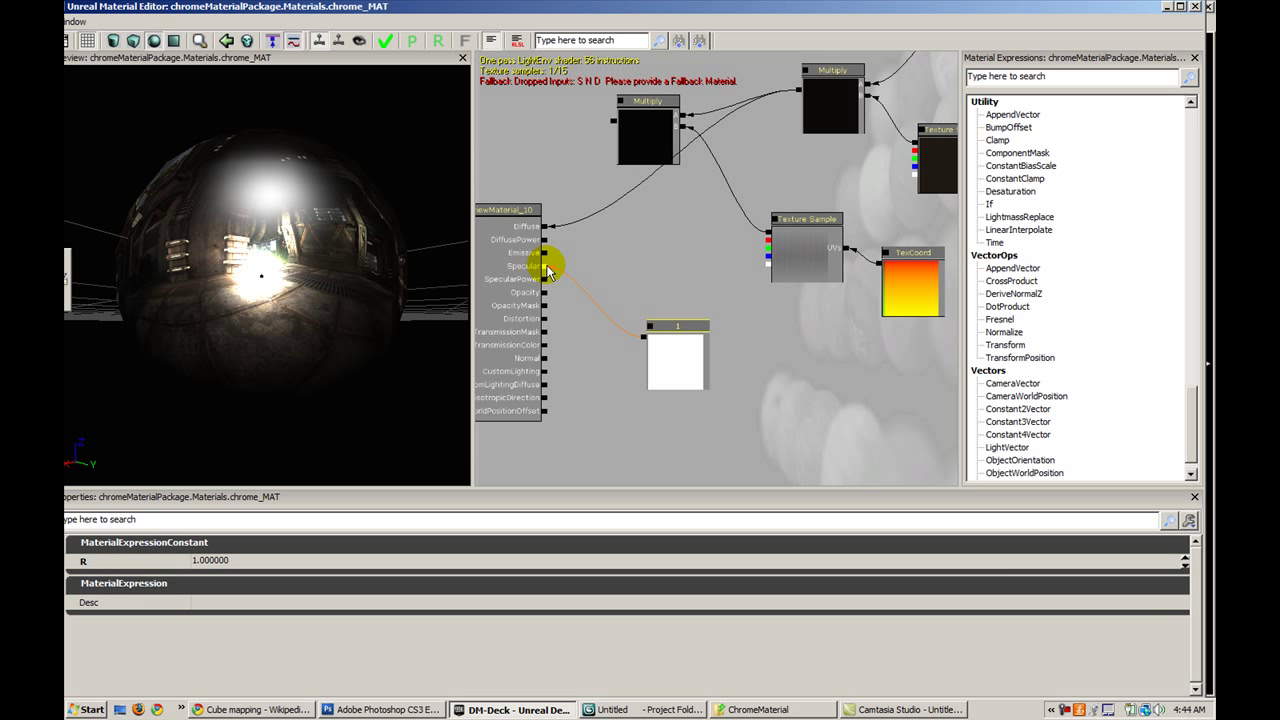
pyautogui.moveTo(352, 264); pyautogui.dragTo(309, 212)
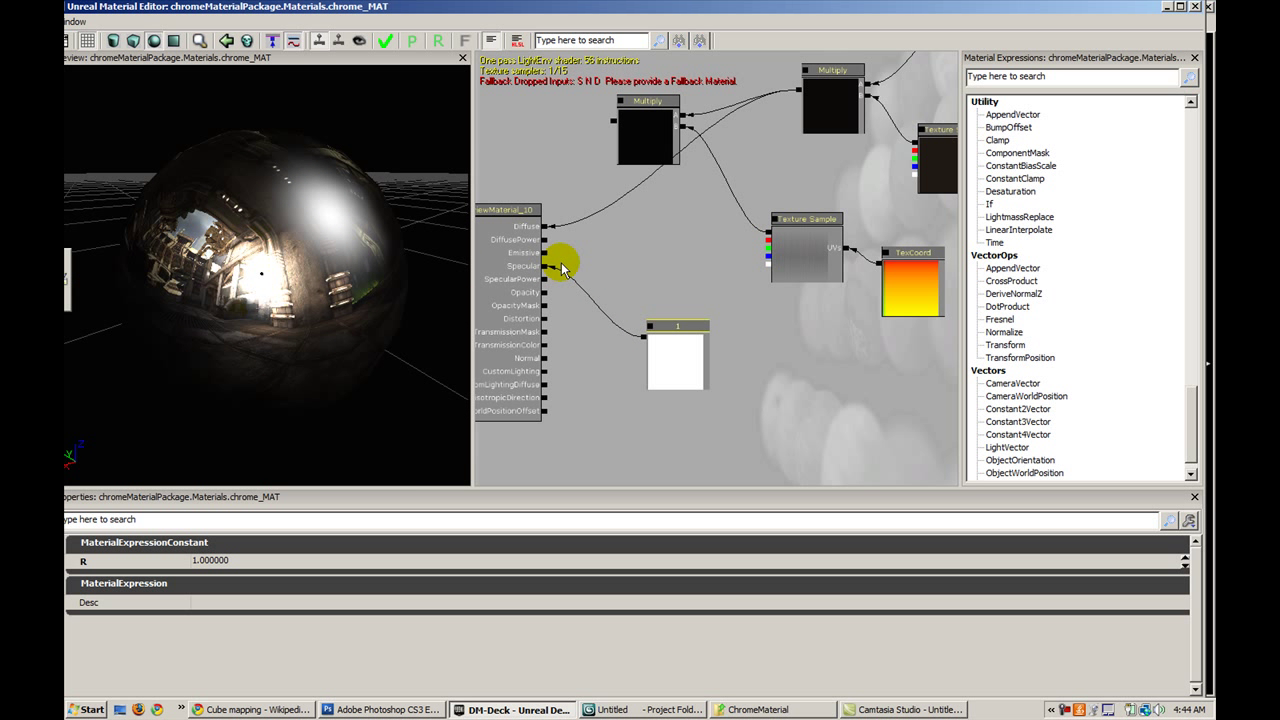
pyautogui.click(849, 391)
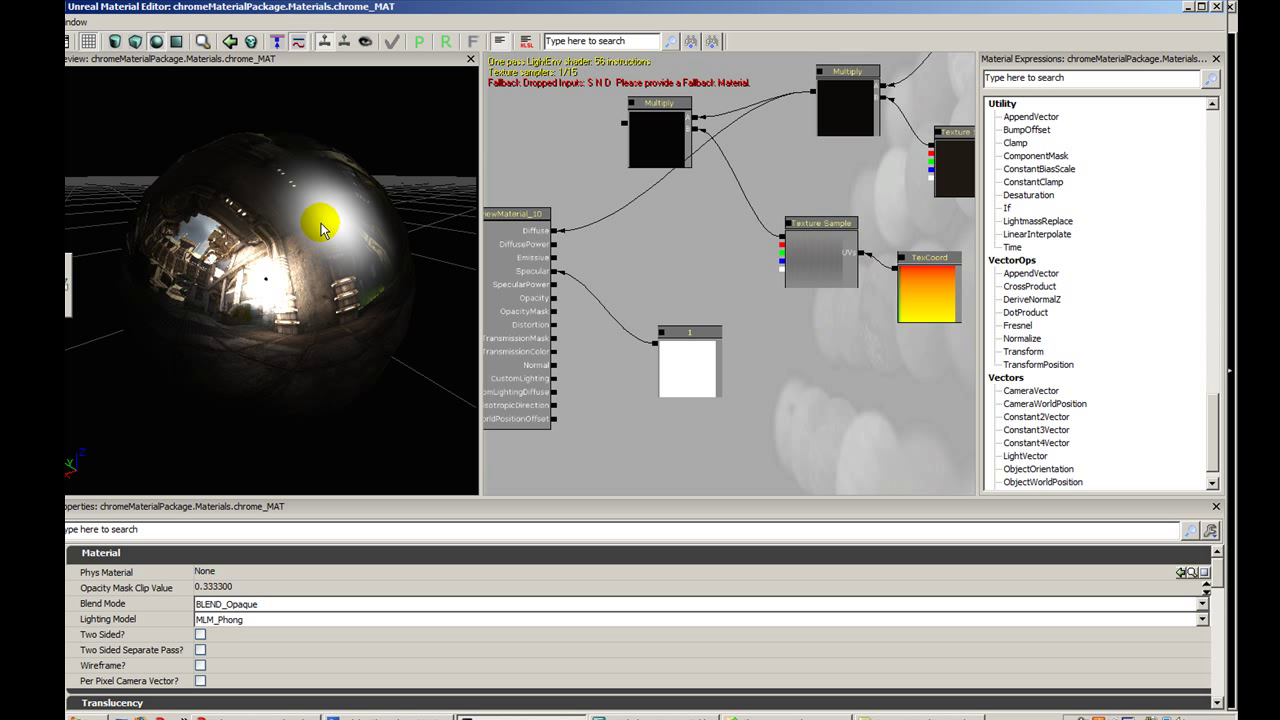
pyautogui.moveTo(320, 228); pyautogui.dragTo(261, 238)
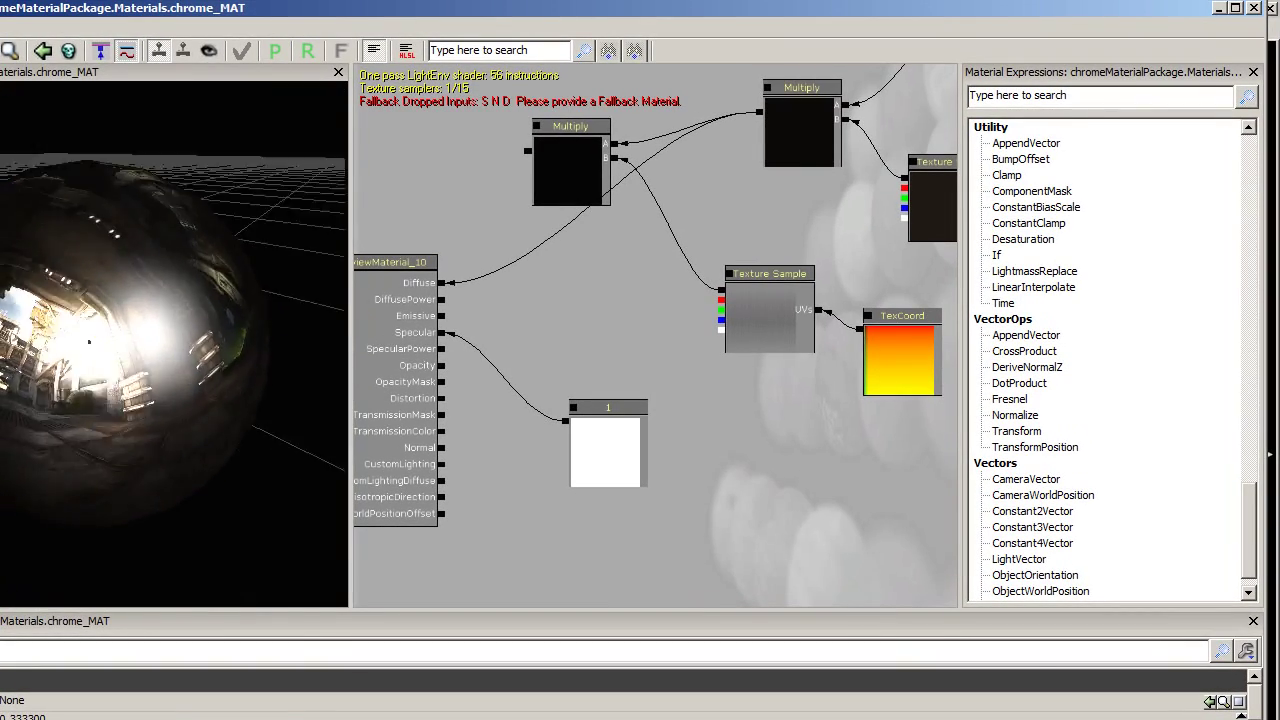
pyautogui.moveTo(154, 293); pyautogui.dragTo(154, 330)
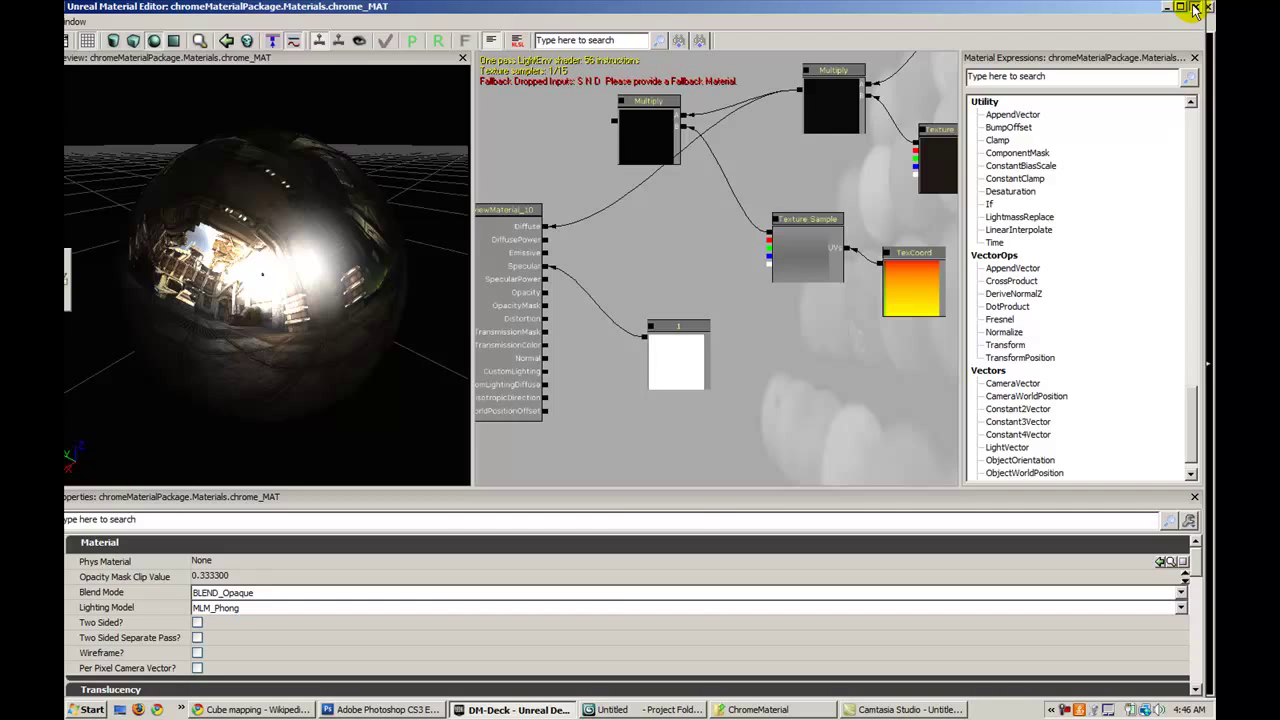
# - Close the chrome_MAT material editor and save chromeMaterialPackage
pyautogui.click(1270, 8)
pyautogui.click(743, 380)
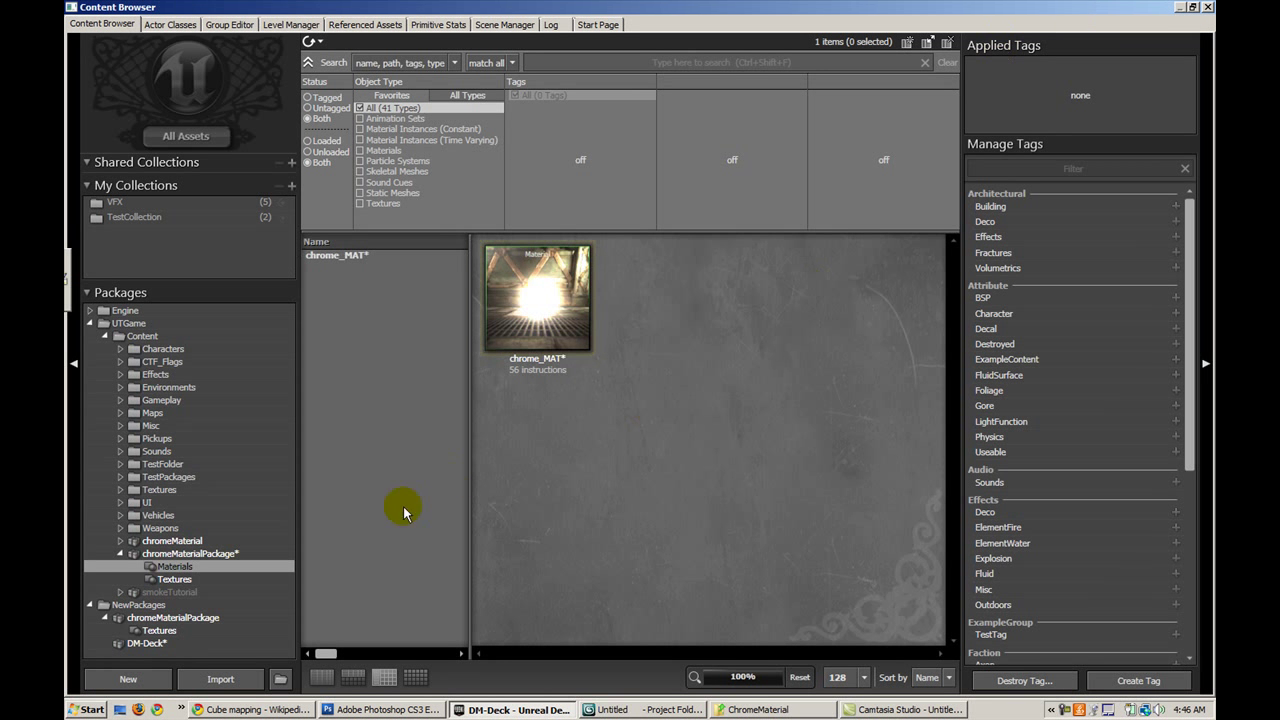
pyautogui.rightClick(277, 555)
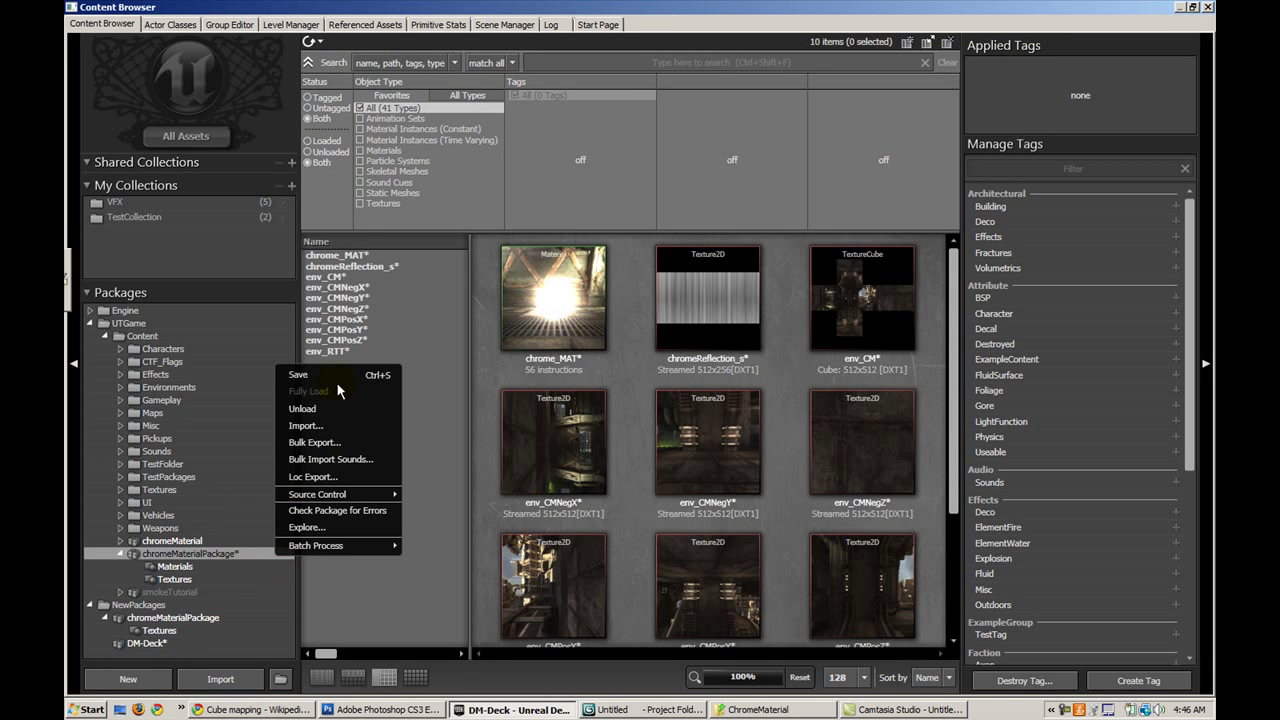
pyautogui.click(300, 375)
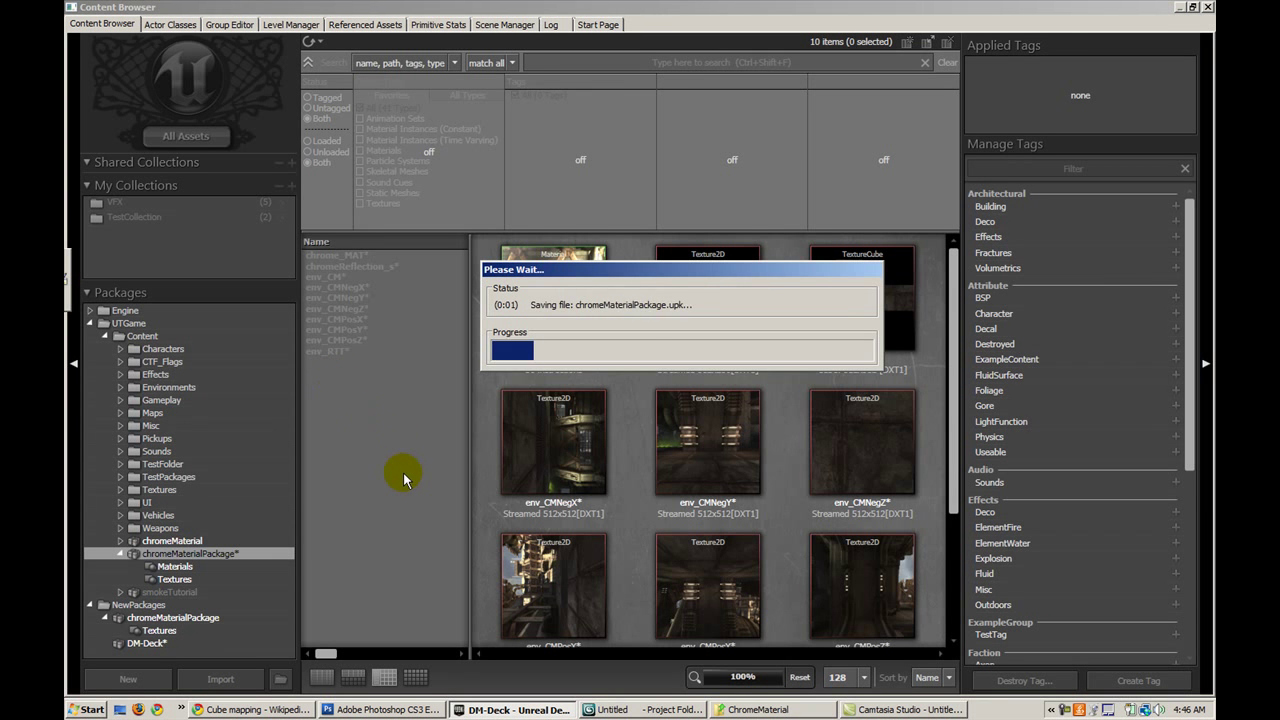
# - Switch to 3ds Max and export the selected torus knot as knot_SM.ASE, replacing the existing file and accepting the current ASCII export options
pyautogui.click(610, 709)
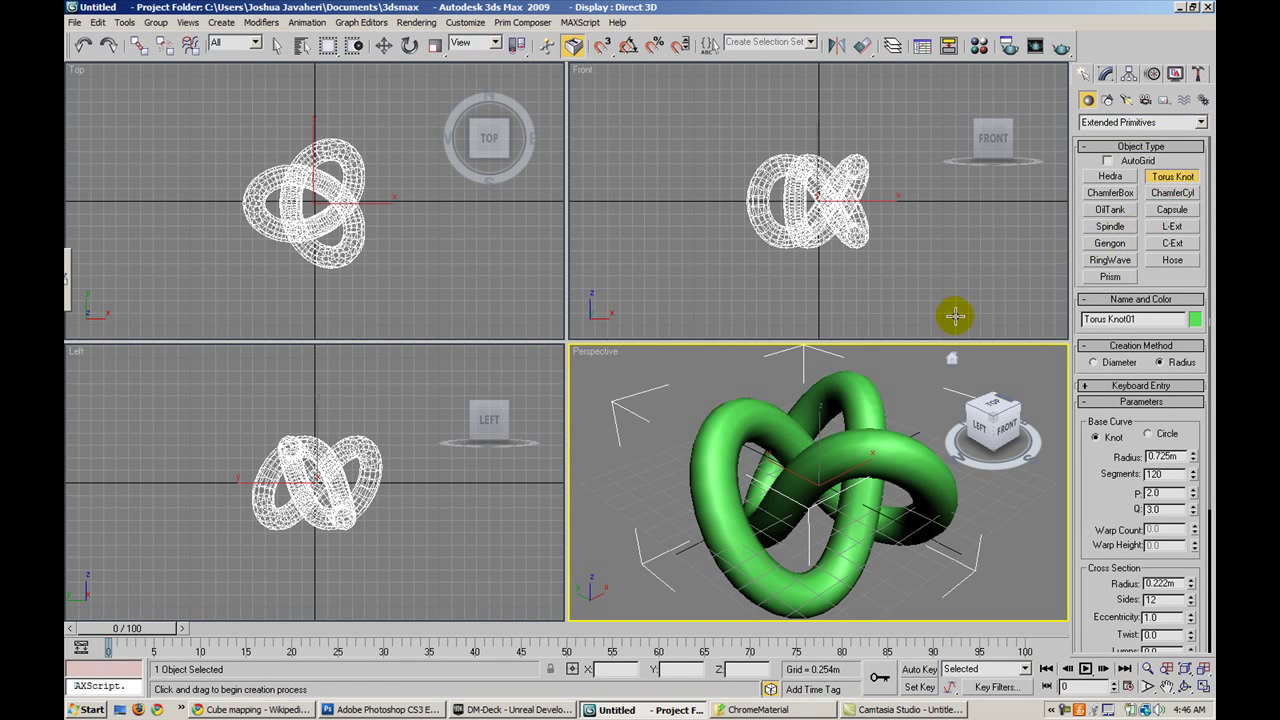
pyautogui.click(75, 22)
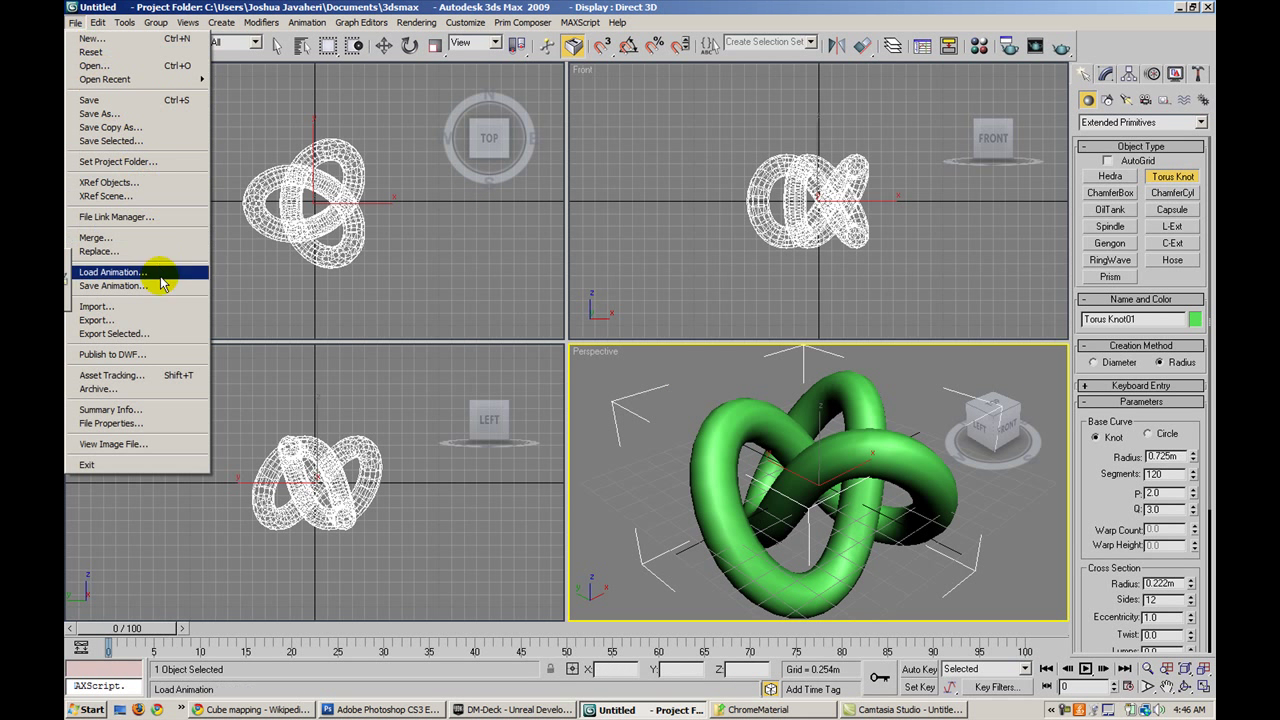
pyautogui.click(157, 334)
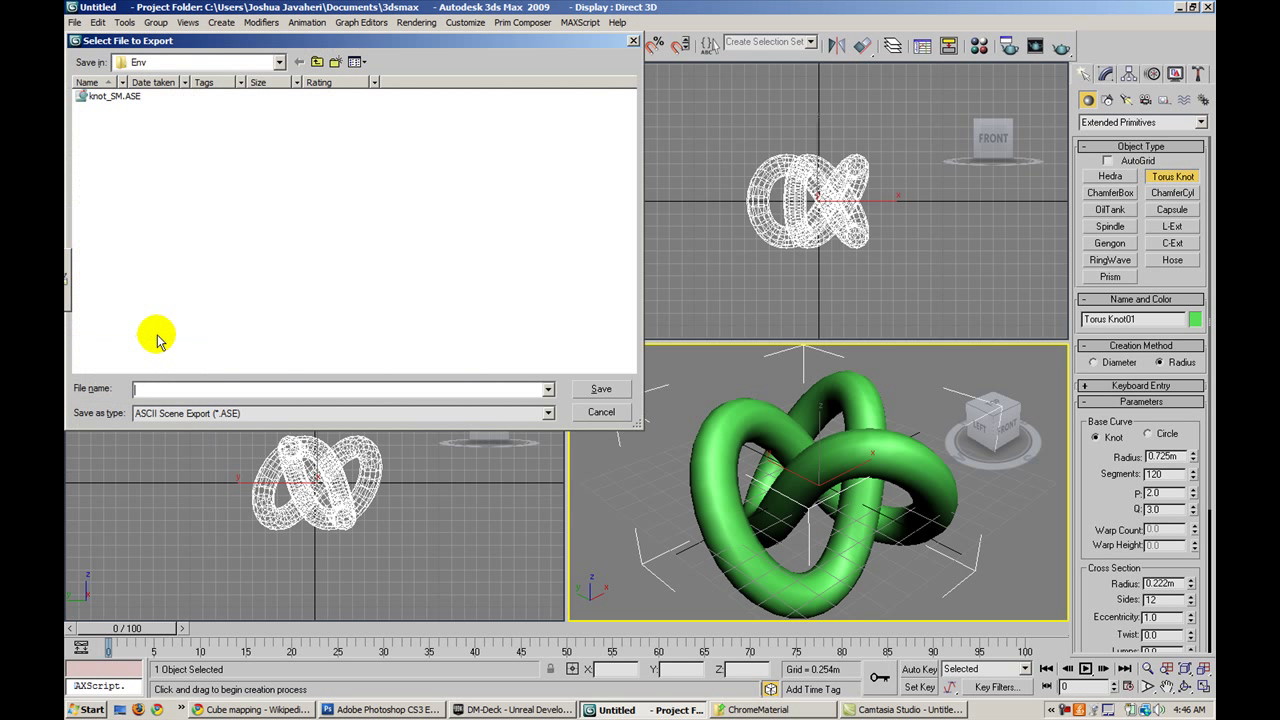
pyautogui.click(120, 97)
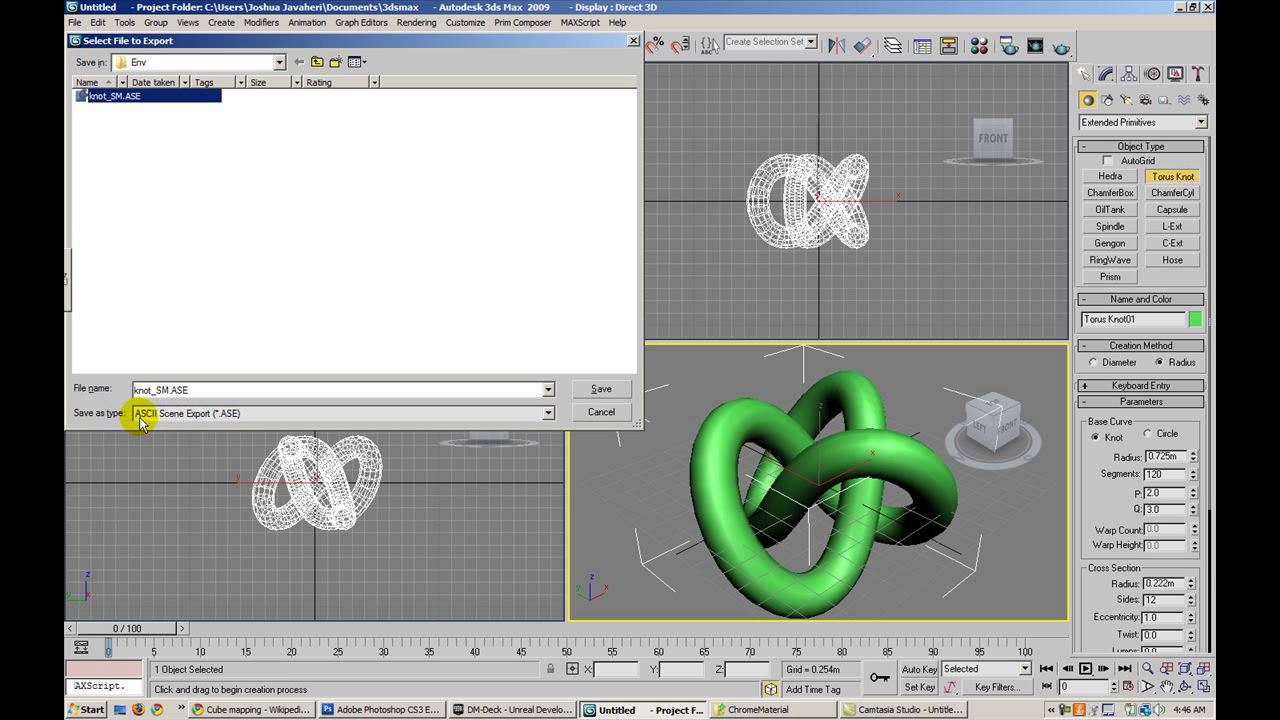
pyautogui.click(597, 390)
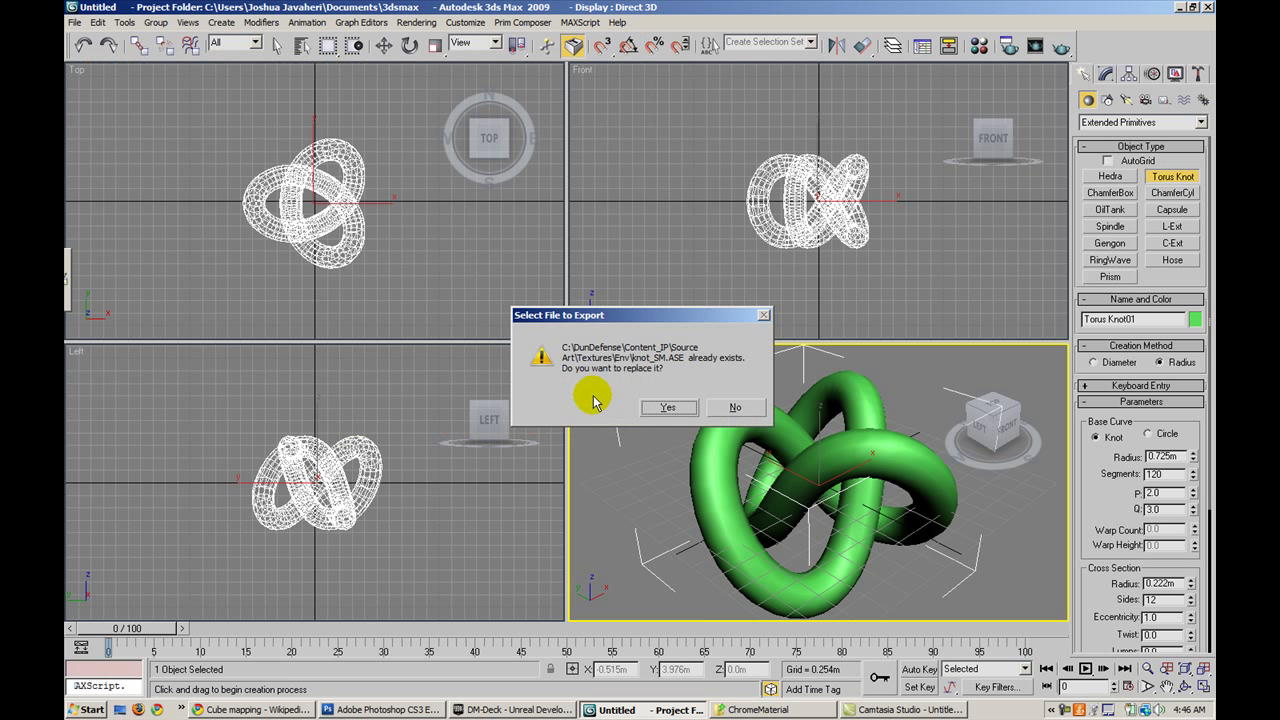
pyautogui.click(661, 412)
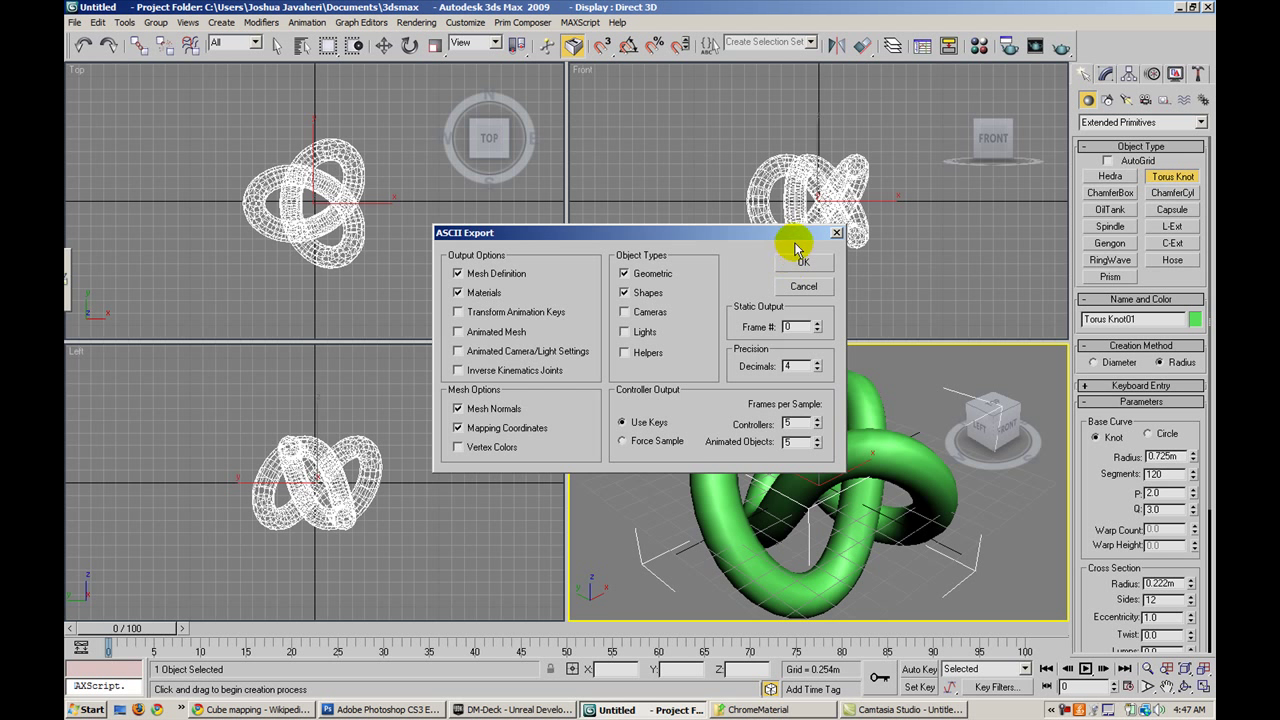
pyautogui.moveTo(796, 242); pyautogui.dragTo(637, 145)
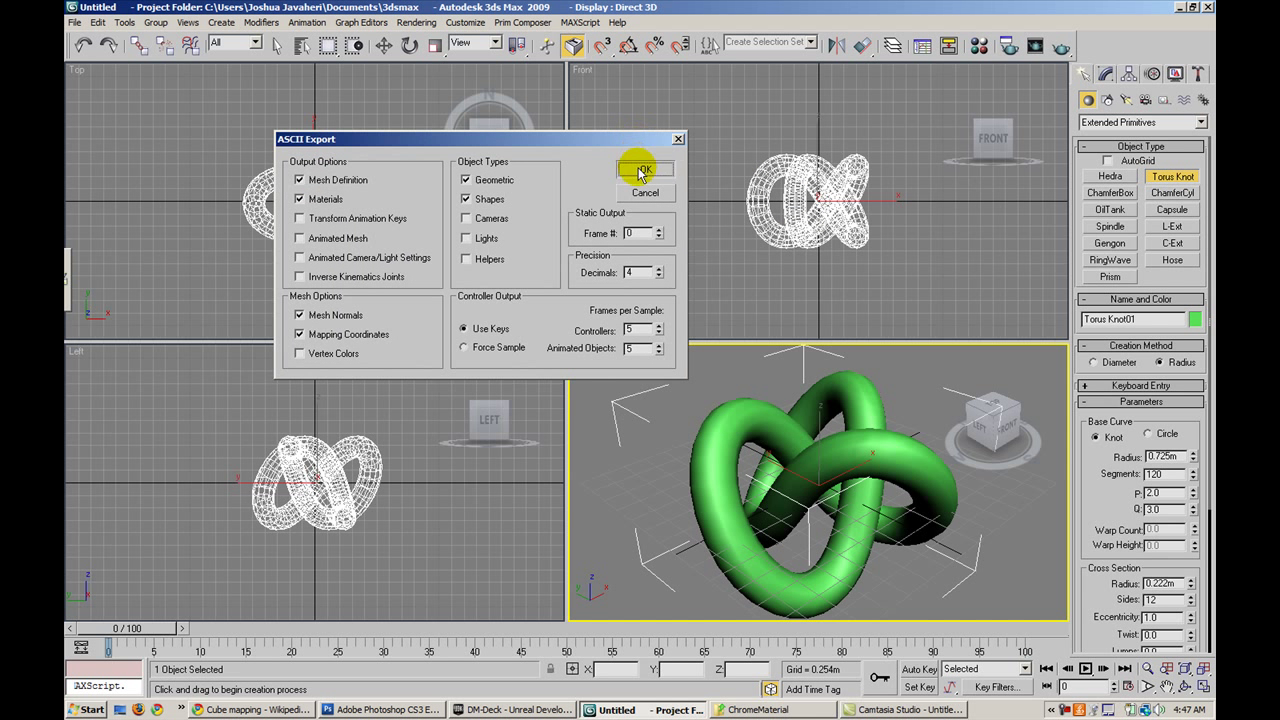
pyautogui.click(642, 170)
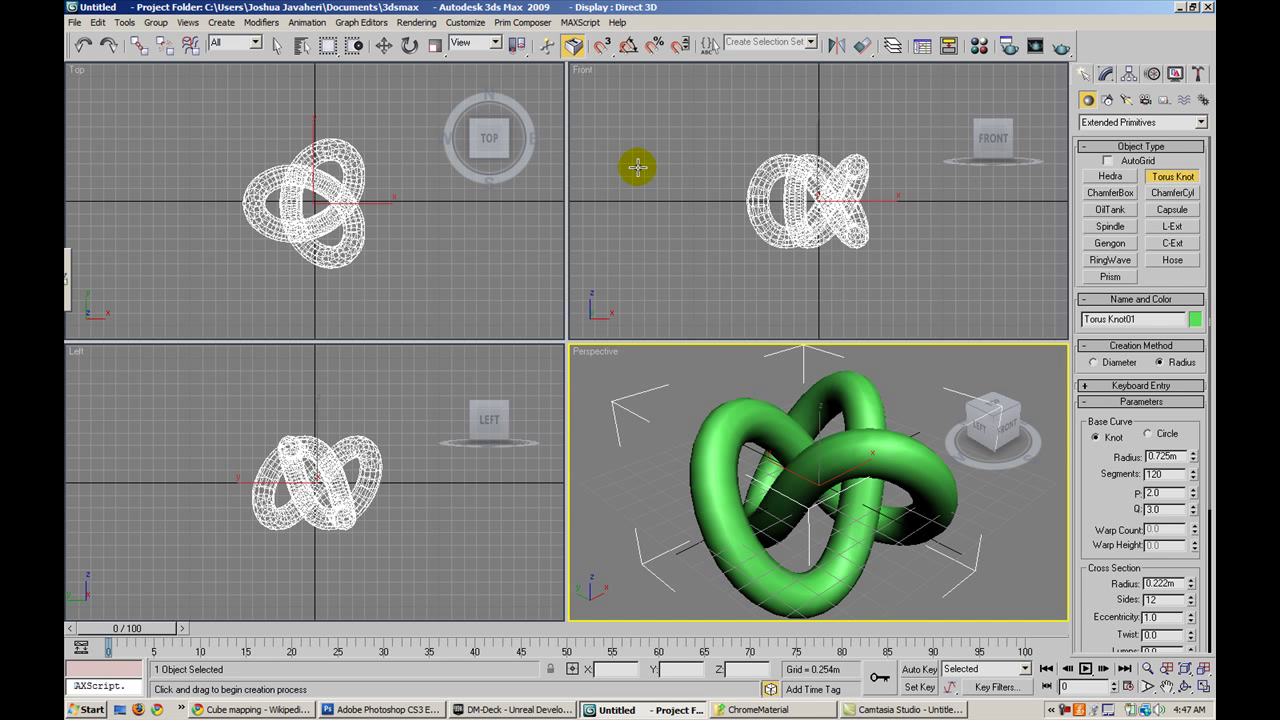
# - Switch to the Unreal Content Browser and import knot_SM.ASE into chromeMaterialPackage as knot_SM in a group named Mesh
pyautogui.click(520, 708)
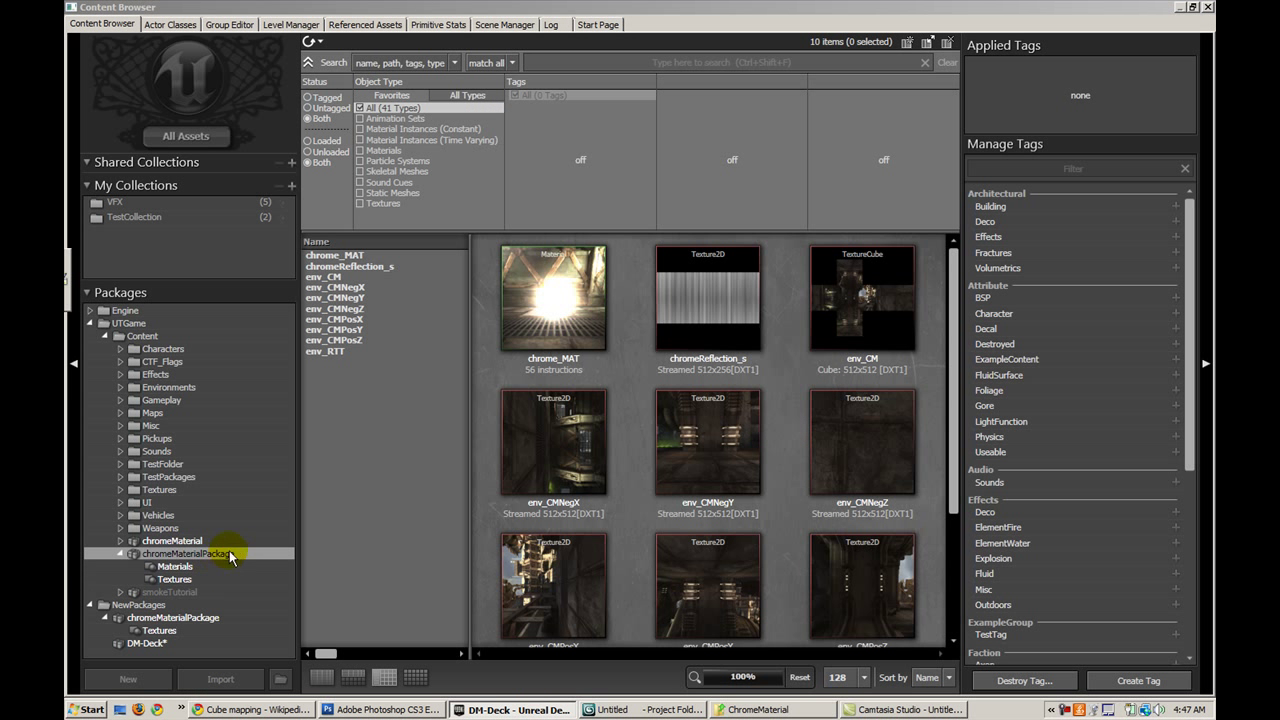
pyautogui.click(225, 679)
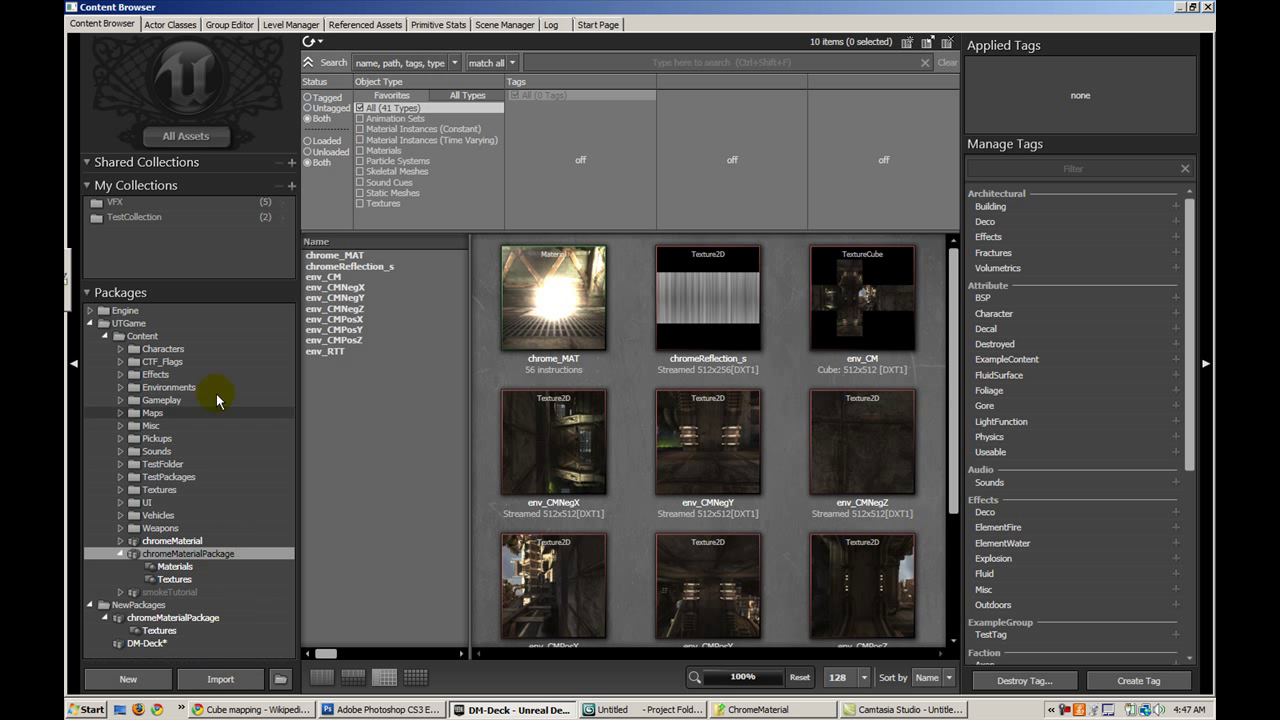
pyautogui.click(220, 679)
pyautogui.doubleClick(375, 123)
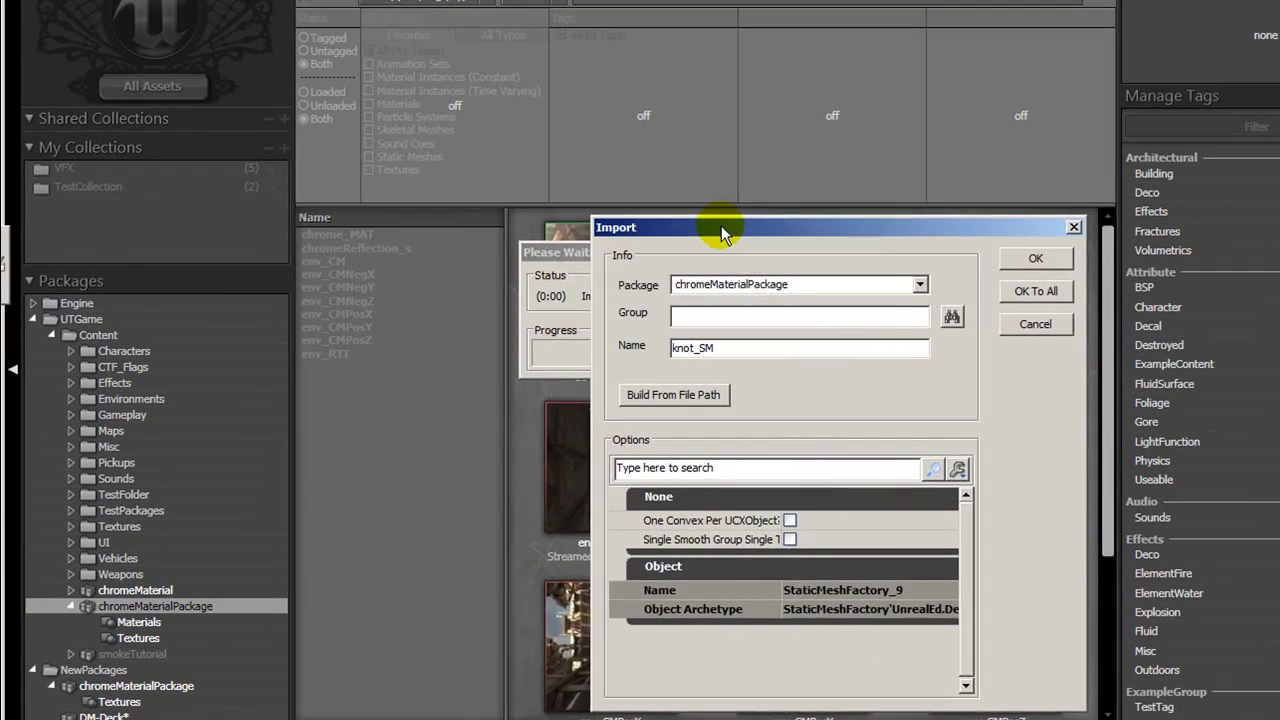
pyautogui.moveTo(643, 248); pyautogui.dragTo(485, 172)
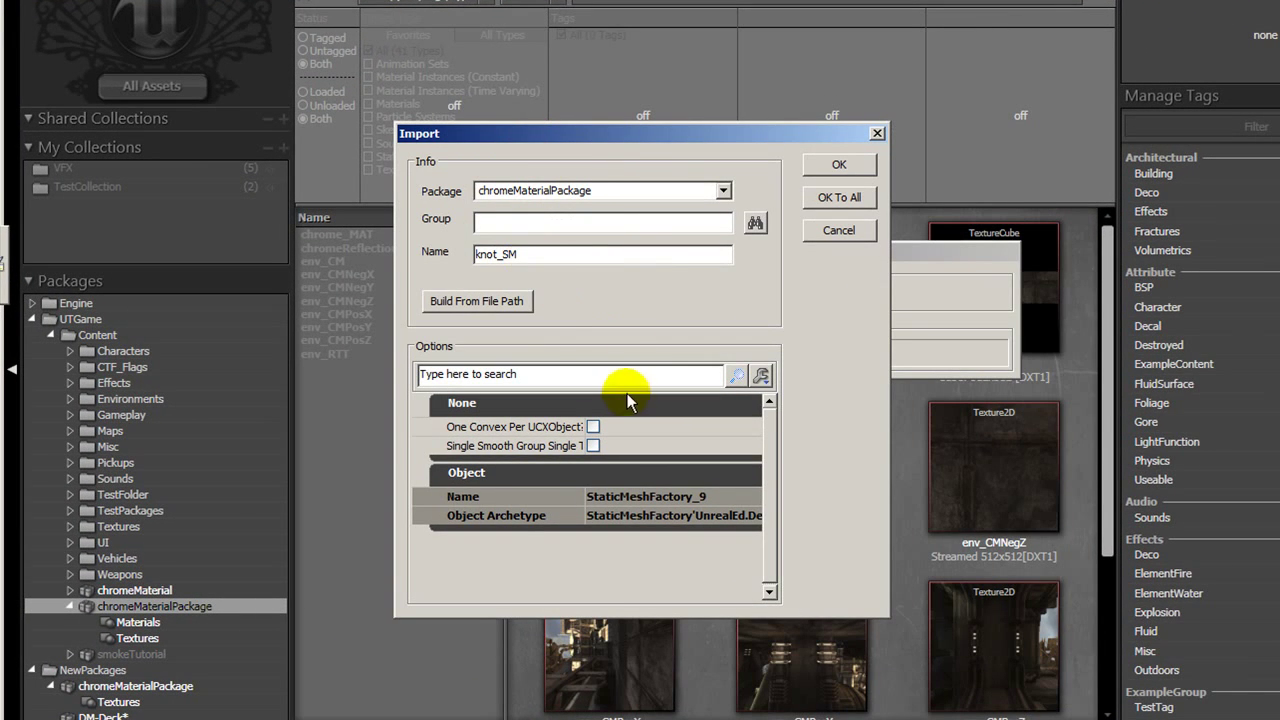
pyautogui.click(651, 214)
pyautogui.write('Mesh')
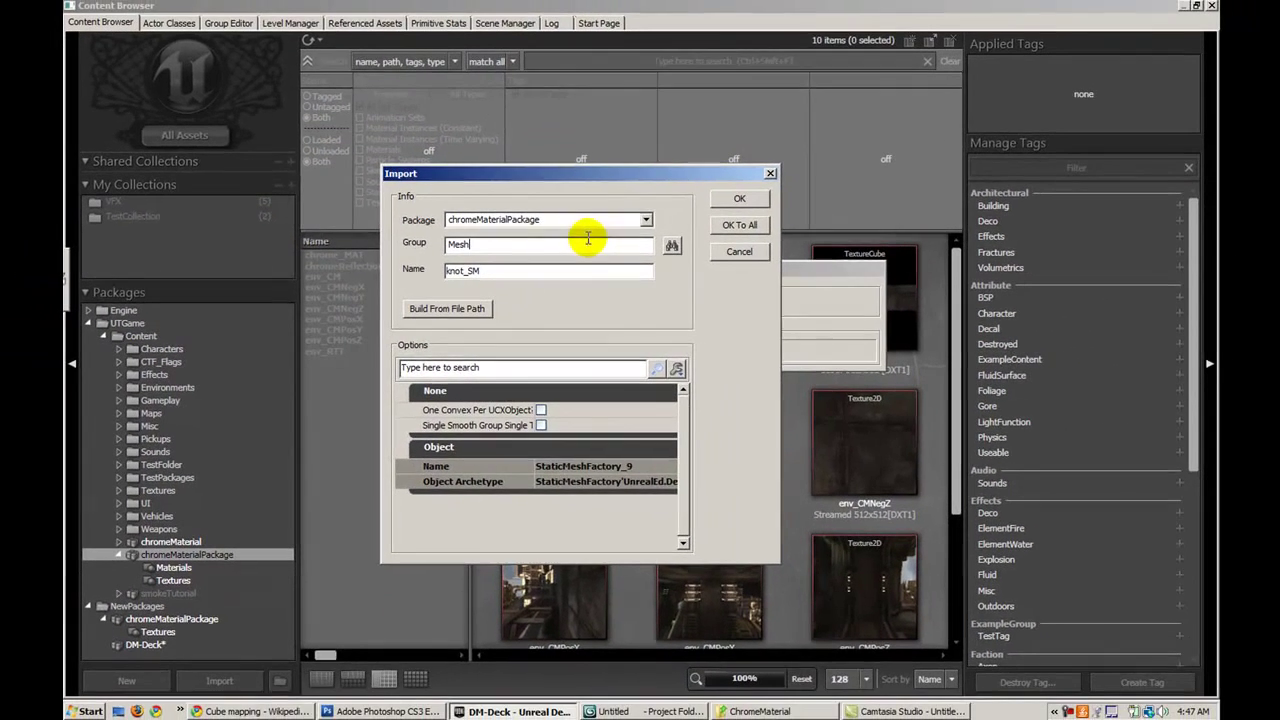
pyautogui.click(718, 201)
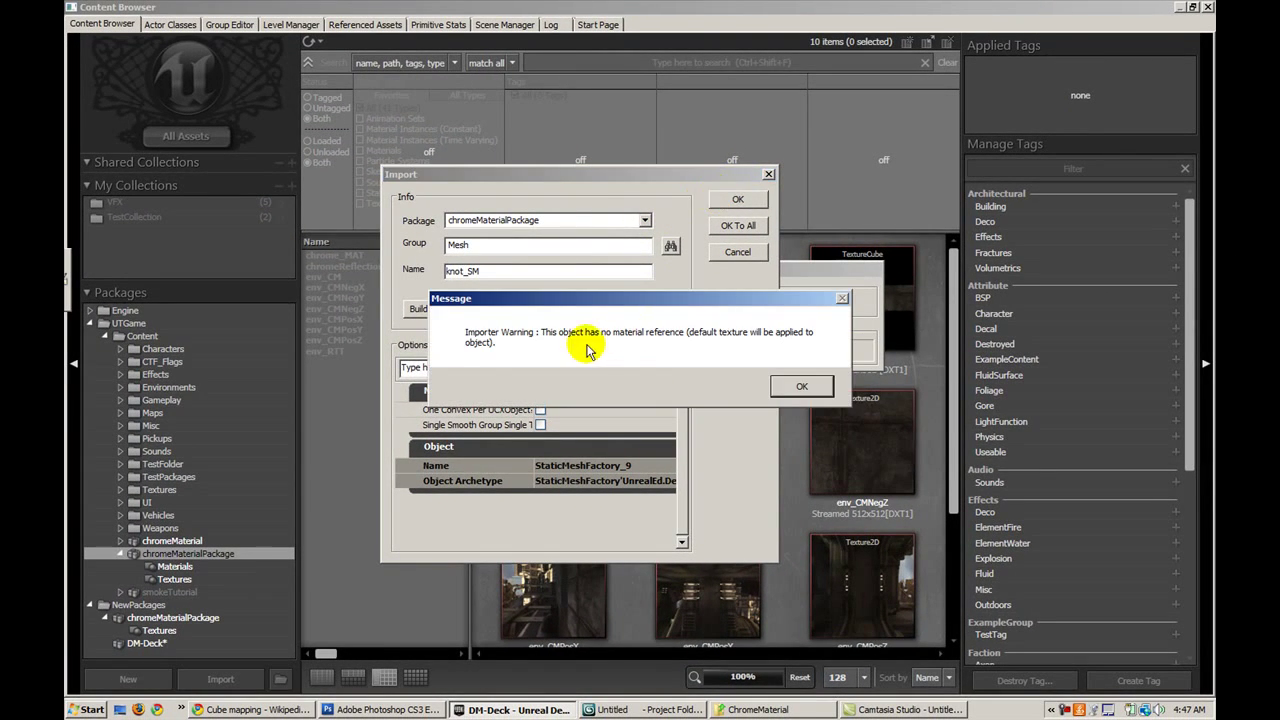
pyautogui.click(785, 380)
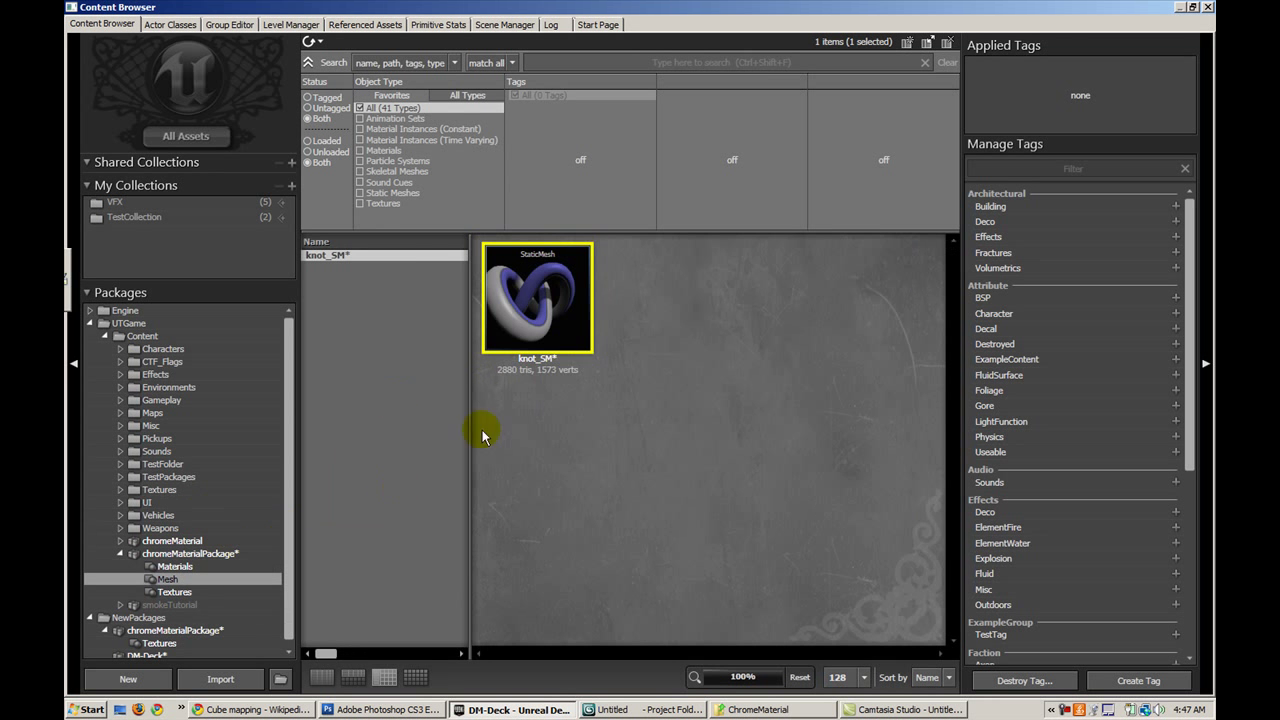
# - Open the knot_SM static mesh for editing and expand its LODInfo down to the material settings of element 0
pyautogui.doubleClick(533, 345)
pyautogui.moveTo(533, 345); pyautogui.dragTo(310, 348)
pyautogui.moveTo(660, 386); pyautogui.dragTo(730, 390)
pyautogui.moveTo(968, 185); pyautogui.dragTo(879, 186)
pyautogui.click(902, 184)
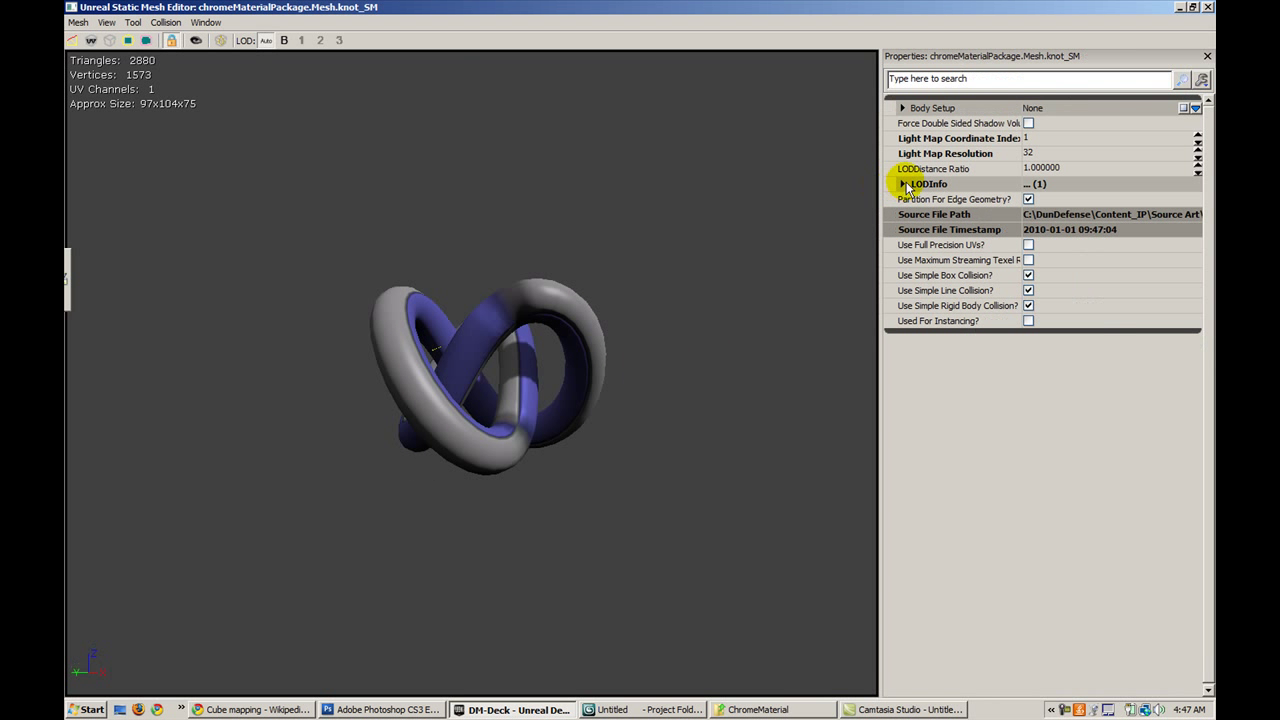
pyautogui.click(914, 199)
pyautogui.click(928, 214)
pyautogui.click(942, 230)
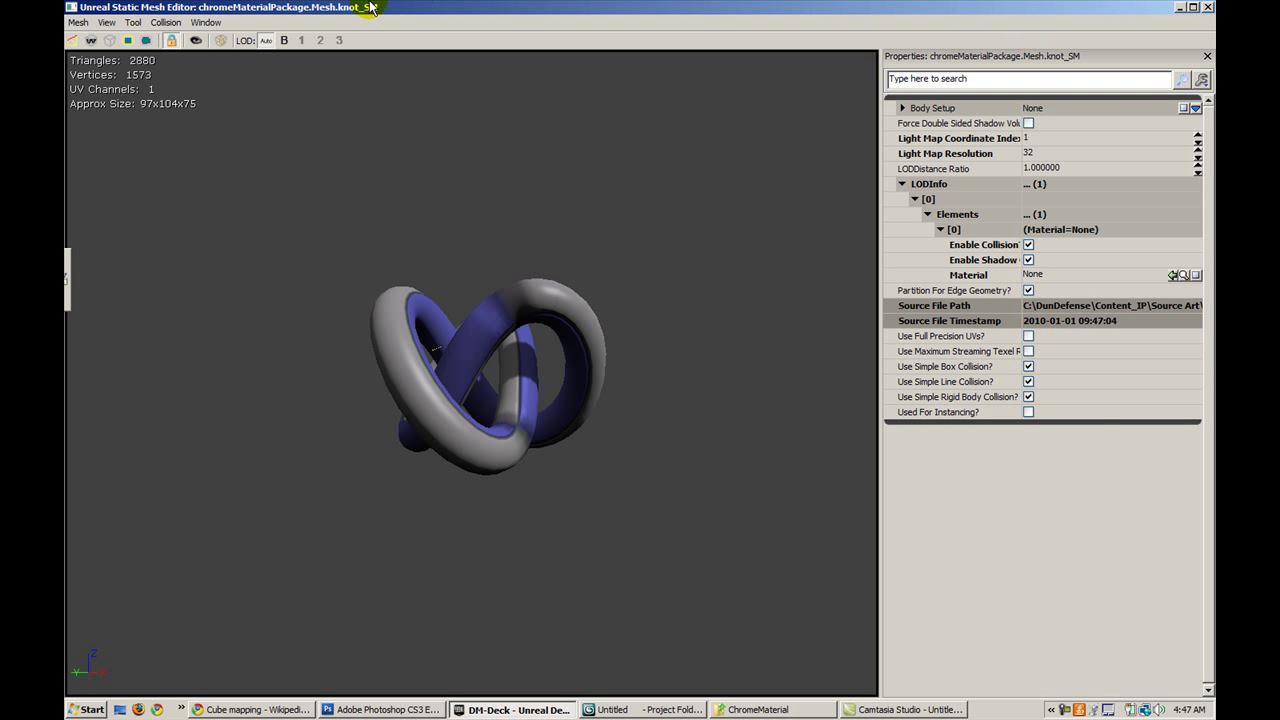
# - Select chrome_MAT in chromeMaterialPackage's Materials group and assign it as the Material of knot_SM's LOD element 0
pyautogui.doubleClick(337, 7)
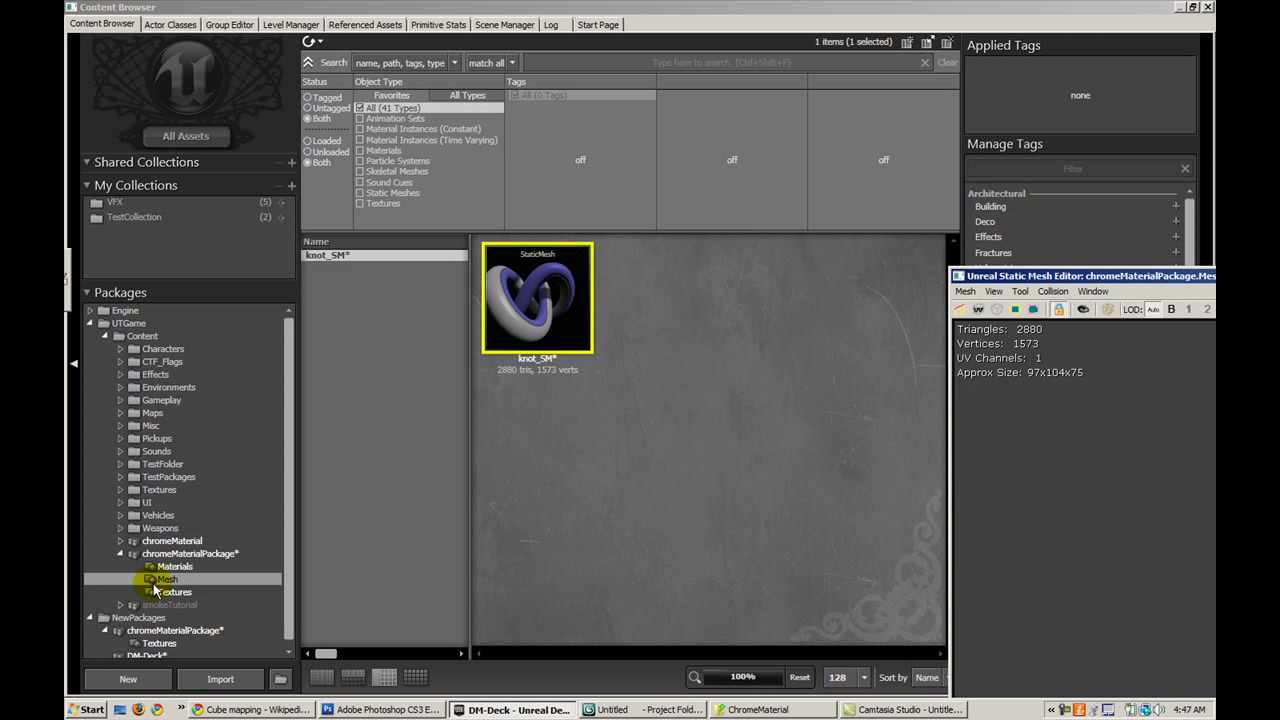
pyautogui.click(170, 567)
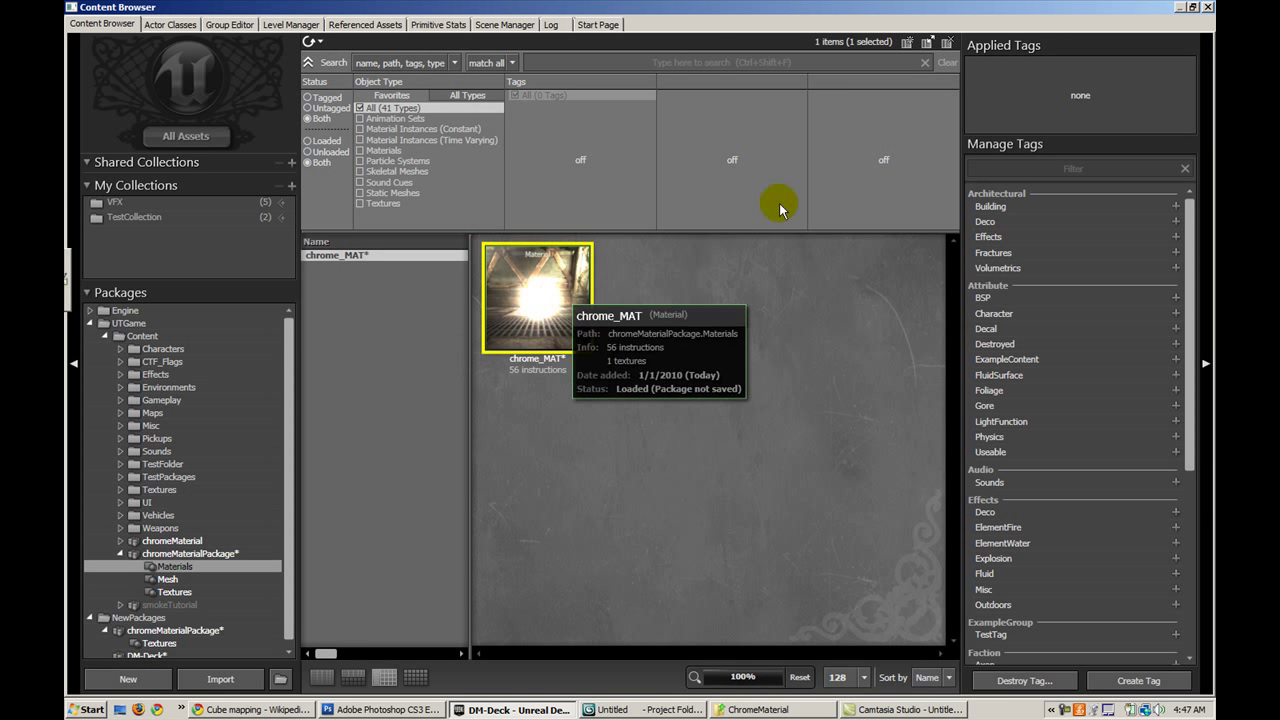
pyautogui.click(1195, 8)
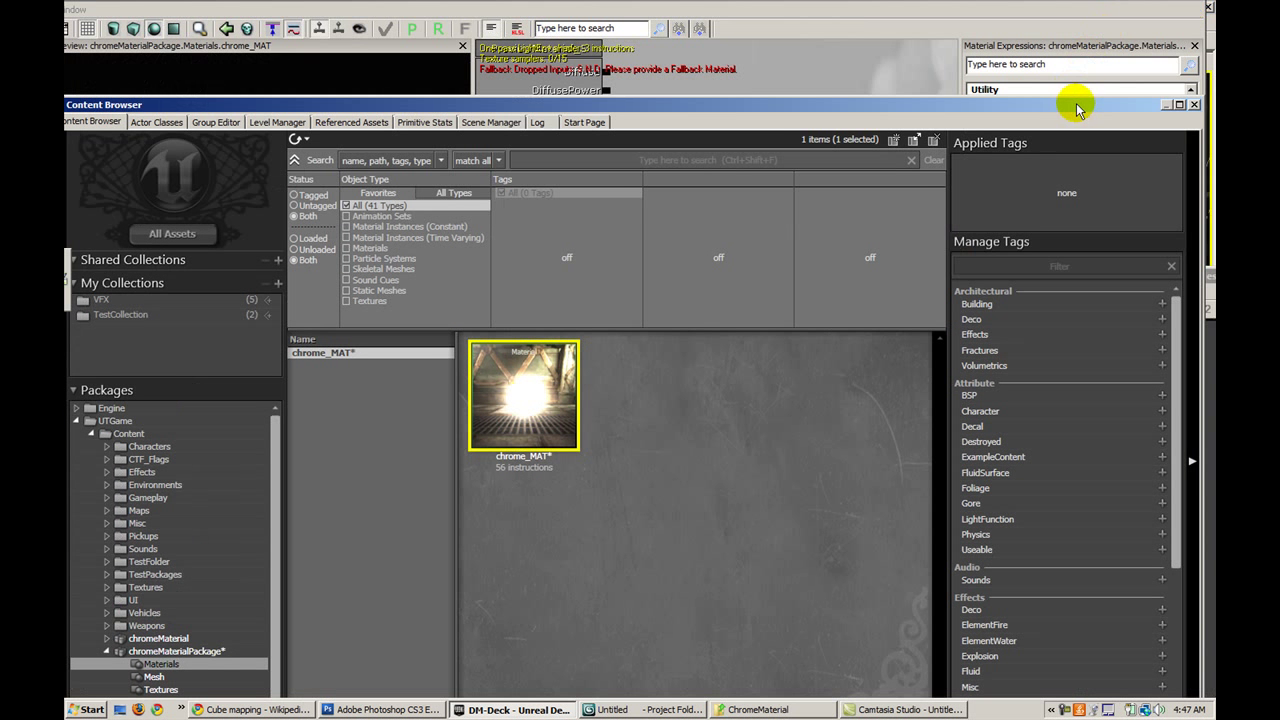
pyautogui.moveTo(1077, 105); pyautogui.dragTo(974, 104)
pyautogui.moveTo(916, 3); pyautogui.dragTo(829, 26)
pyautogui.click(1111, 19)
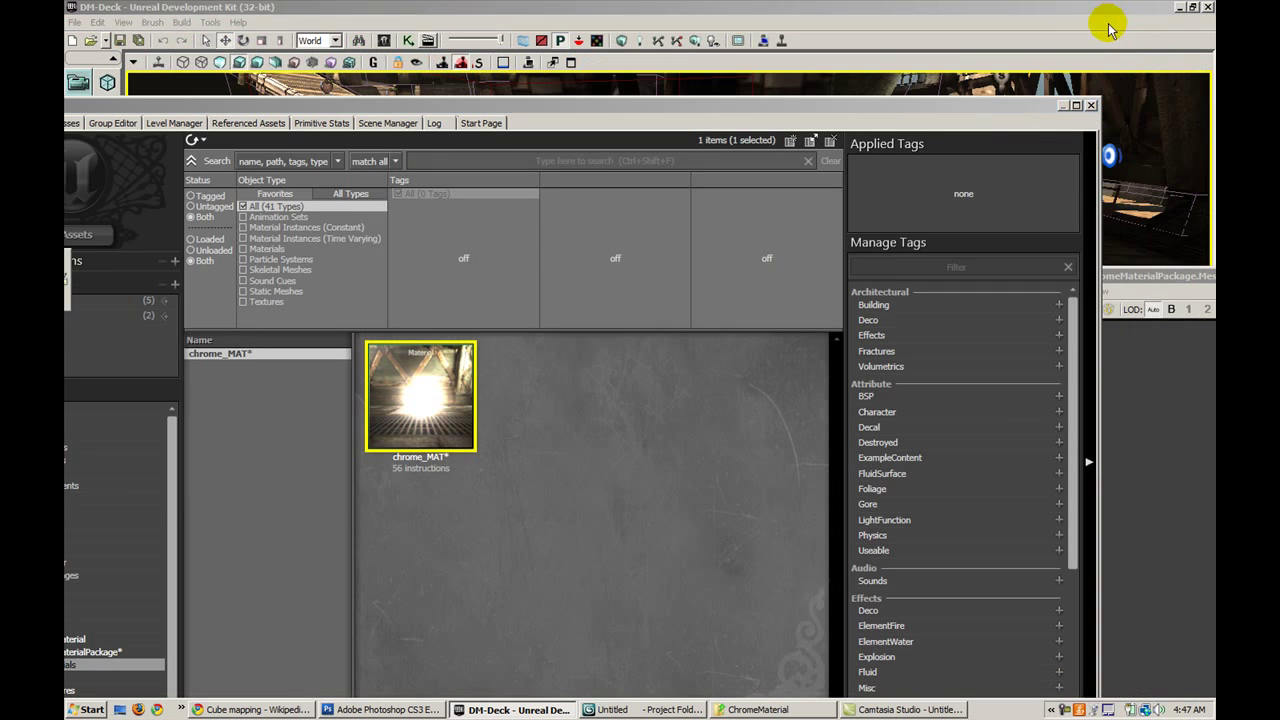
pyautogui.moveTo(1128, 281); pyautogui.dragTo(144, 187)
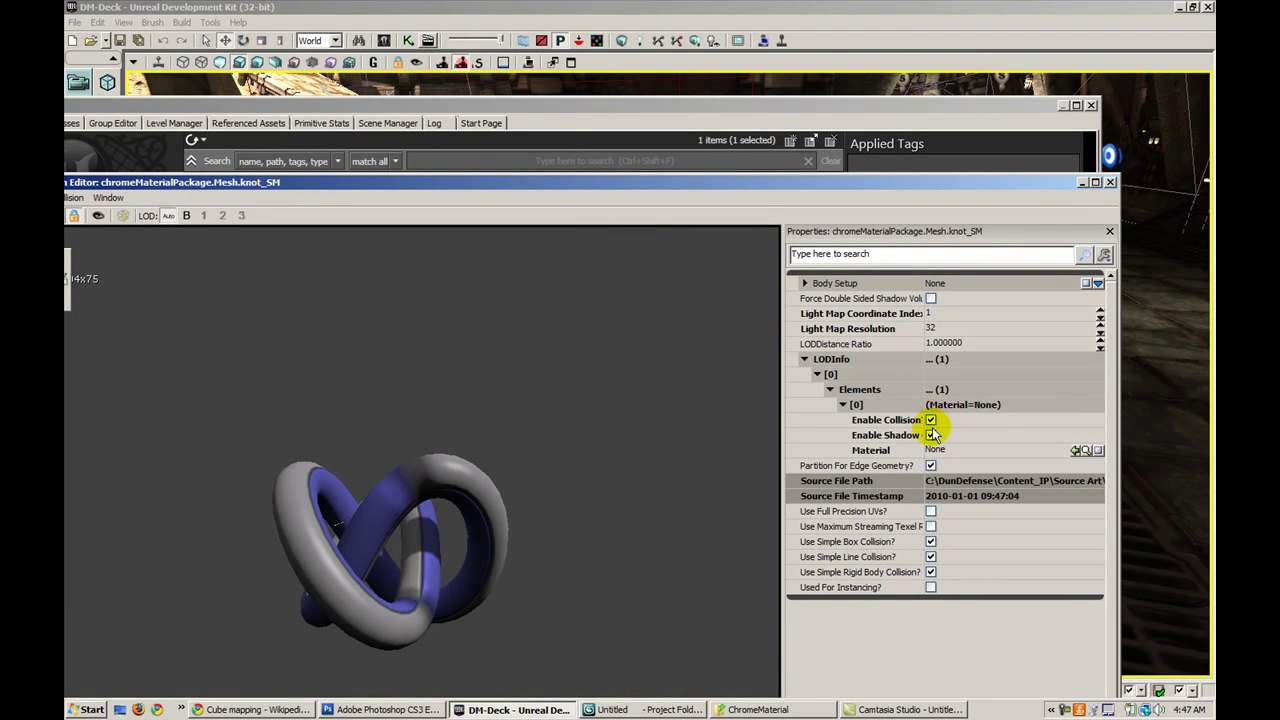
pyautogui.click(1078, 452)
# - Inspect the chrome reflections on the knot from several angles in the enlarged mesh editor, then close it
pyautogui.moveTo(534, 507); pyautogui.dragTo(684, 188)
pyautogui.click(1095, 184)
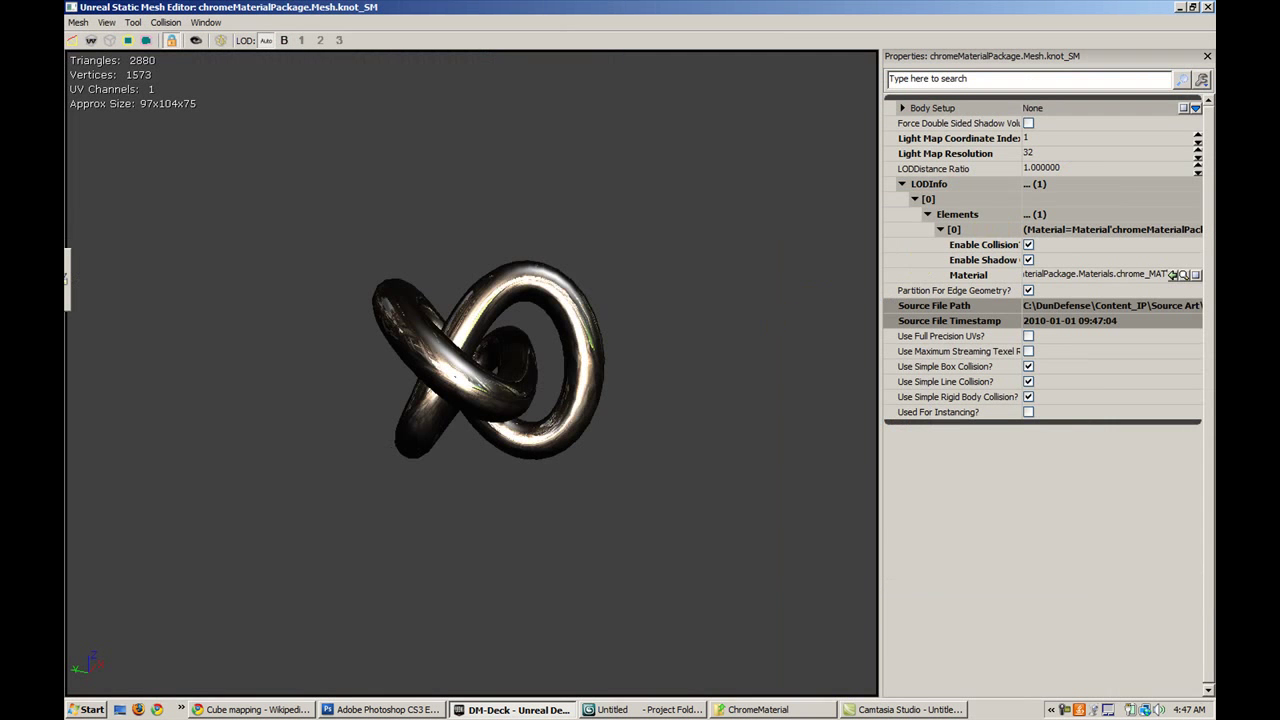
pyautogui.moveTo(520, 380); pyautogui.dragTo(714, 218)
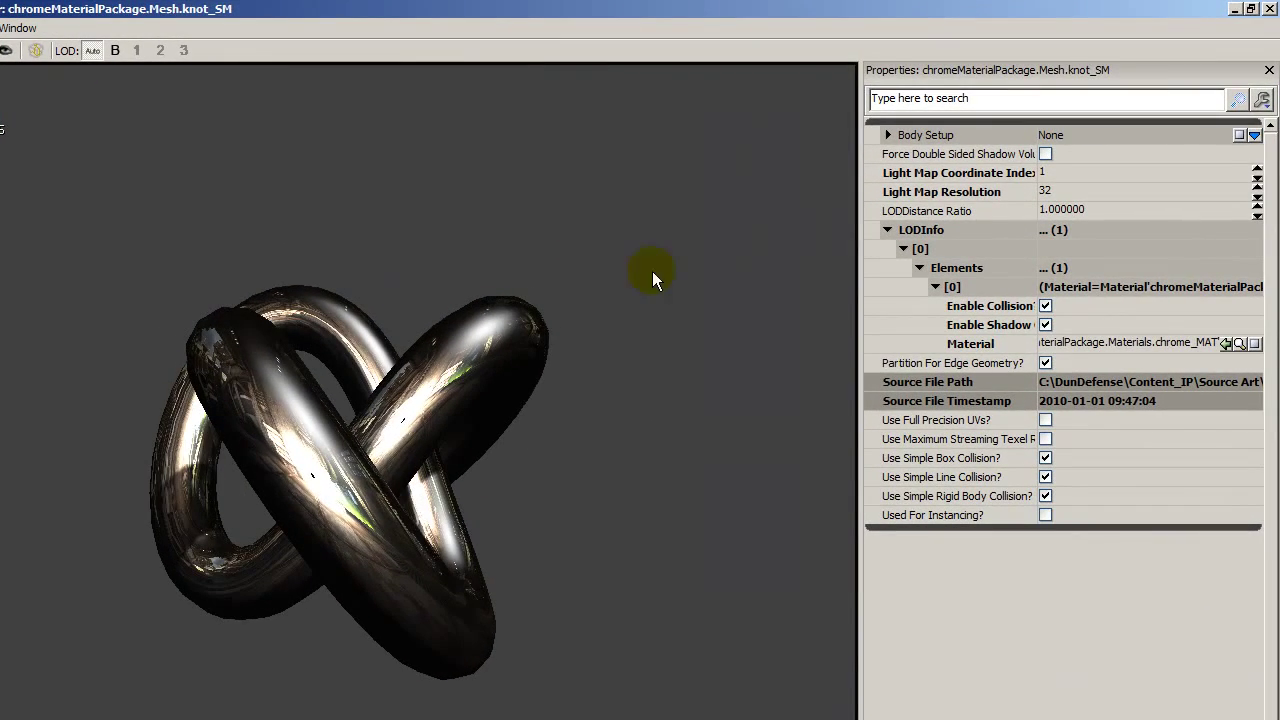
pyautogui.click(1269, 9)
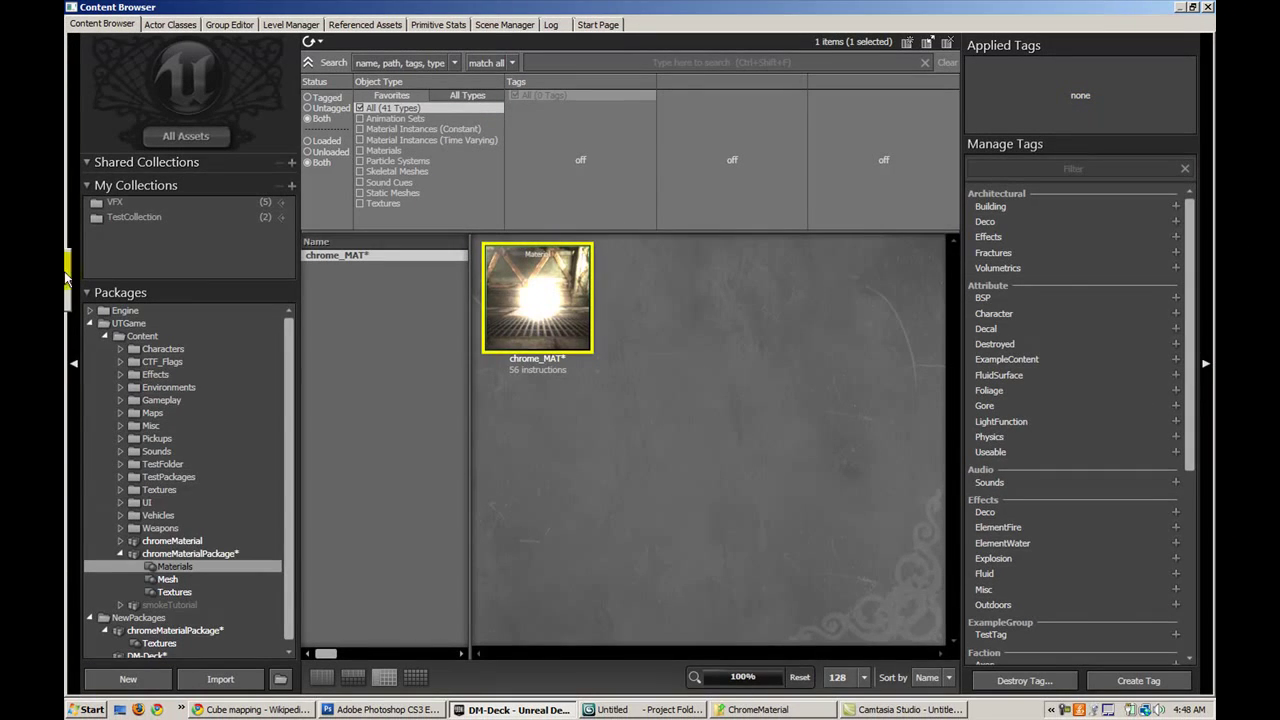
# - Save chromeMaterialPackage with the updated knot mesh
pyautogui.click(190, 553)
pyautogui.rightClick(180, 553)
pyautogui.click(258, 375)
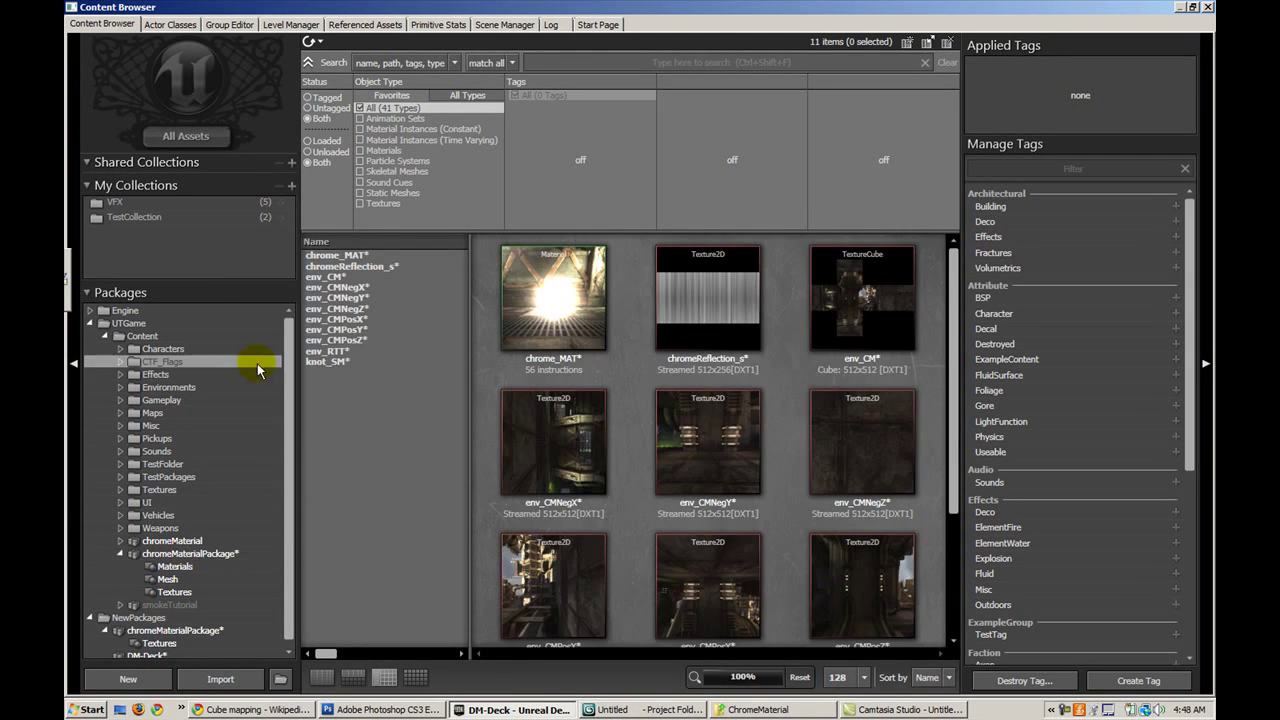
pyautogui.rightClick(195, 552)
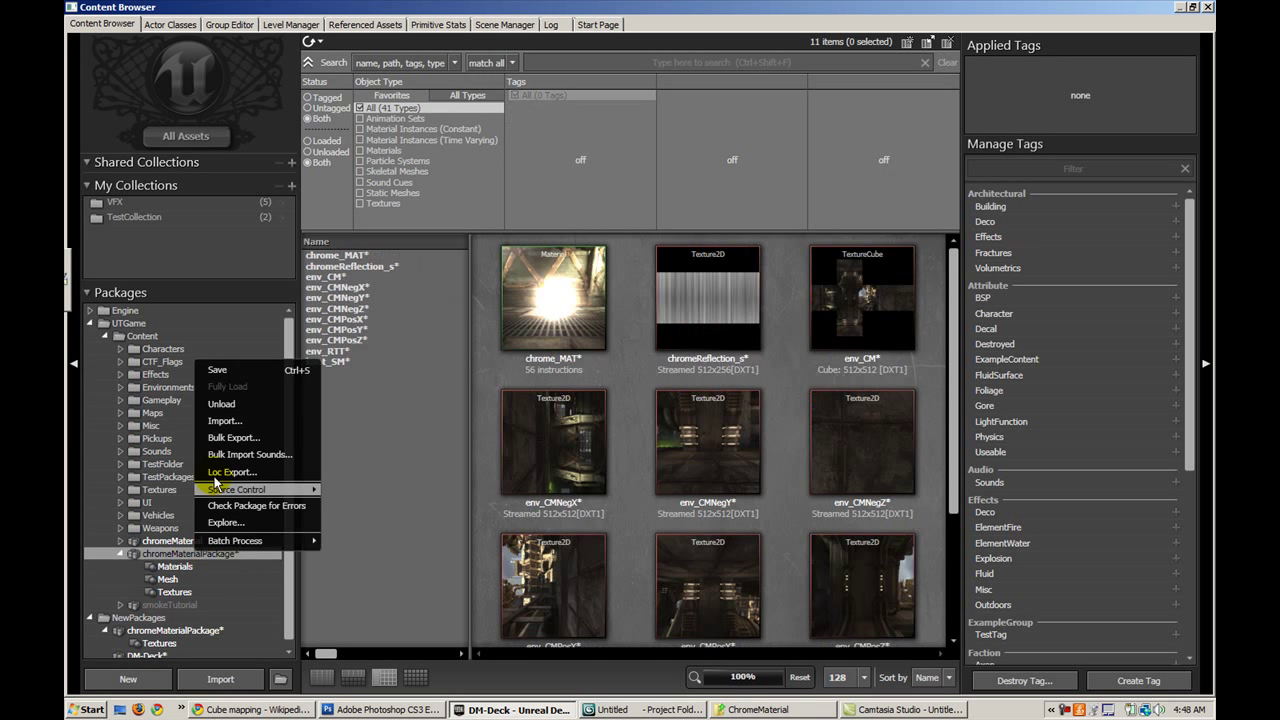
pyautogui.click(234, 374)
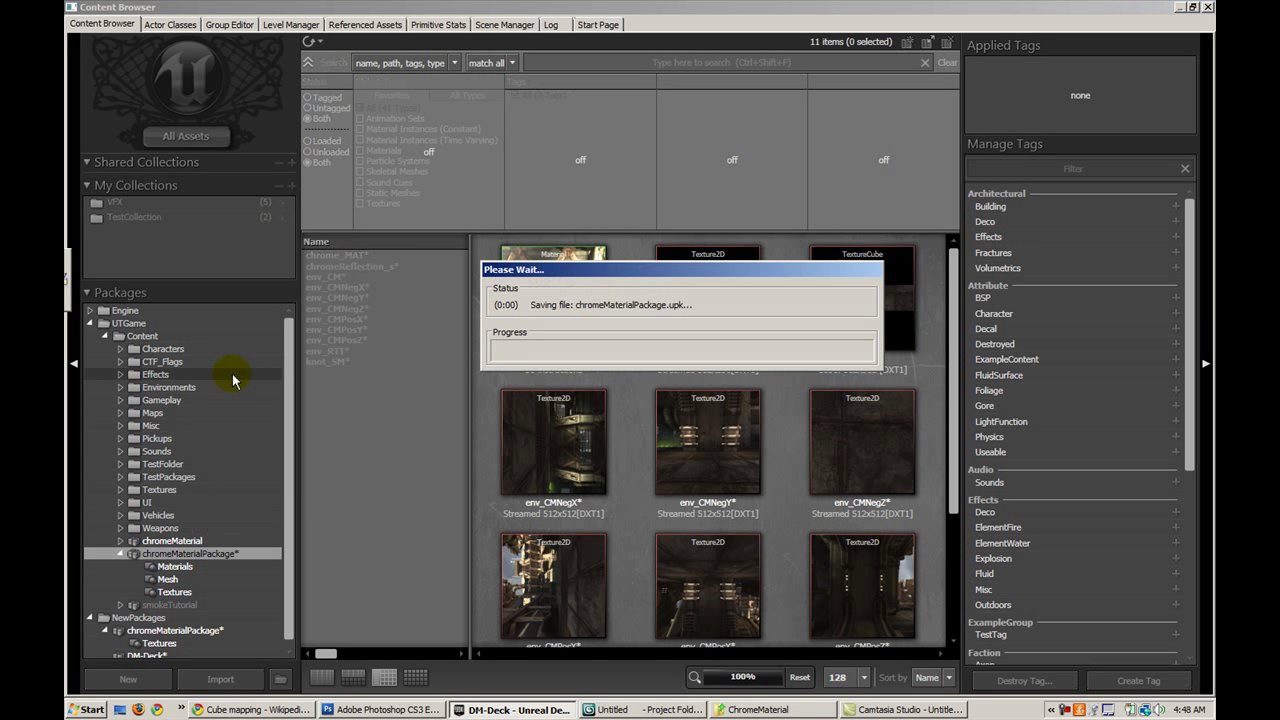
# - Place the knot_SM mesh from the Mesh group on the DM-Deck floor, raise it above the ground and close the Content Browser
pyautogui.click(168, 579)
pyautogui.click(540, 290)
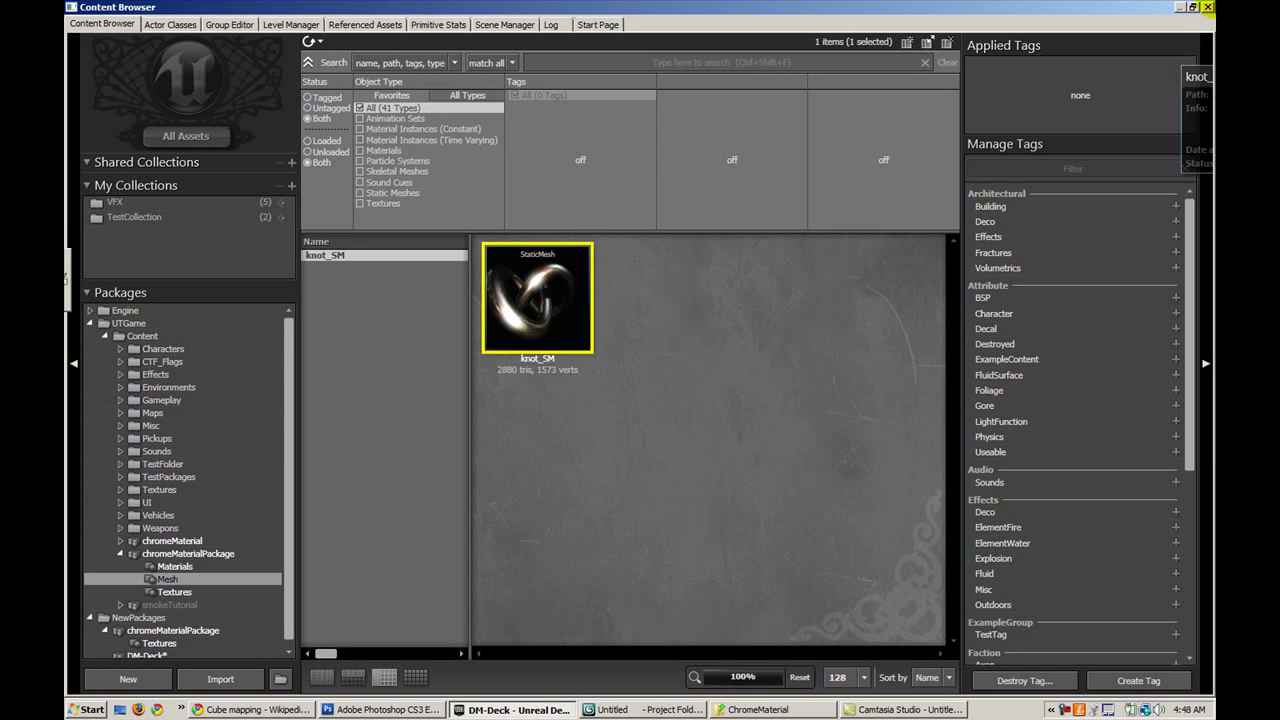
pyautogui.click(1193, 7)
pyautogui.moveTo(708, 113); pyautogui.dragTo(1240, 358)
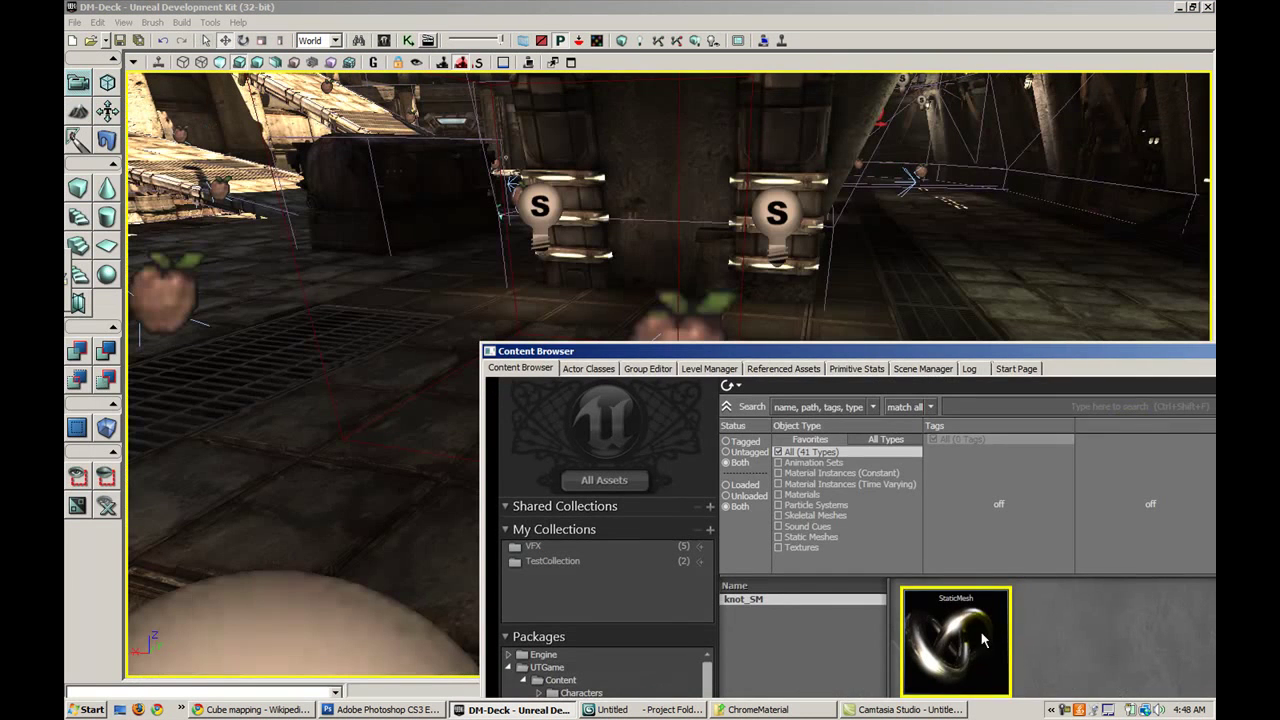
pyautogui.moveTo(415, 455); pyautogui.dragTo(403, 440)
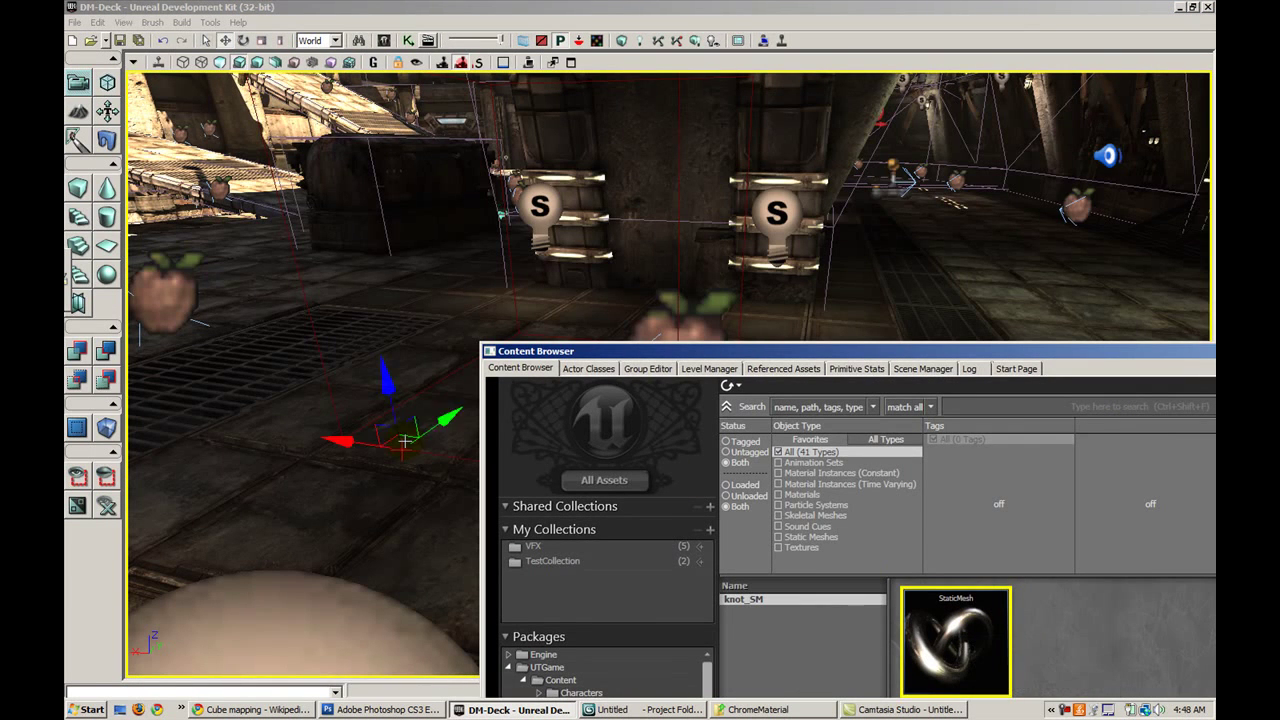
pyautogui.moveTo(390, 386); pyautogui.dragTo(364, 270)
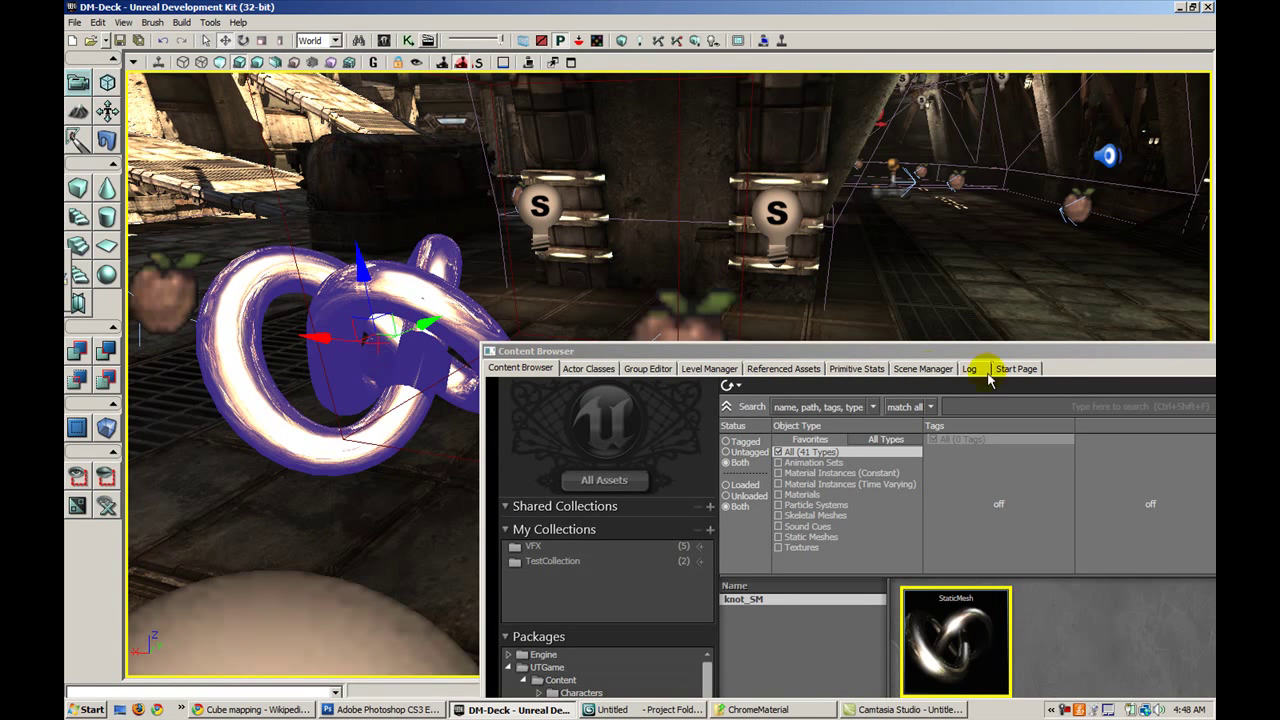
pyautogui.moveTo(1070, 352); pyautogui.dragTo(890, 356)
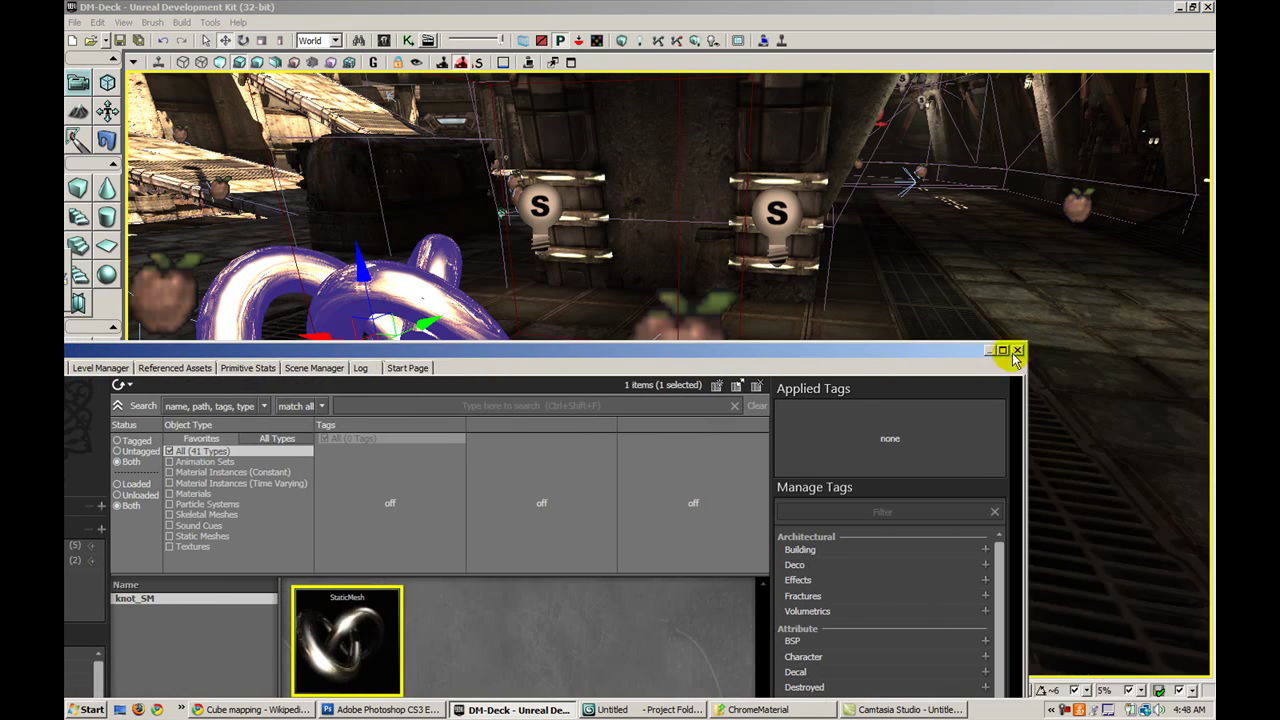
pyautogui.click(1017, 351)
# - Deselect the placed knot and examine its chrome reflections in game view from several sides of the level
pyautogui.scroll(3, 688, 404)
pyautogui.press('g')
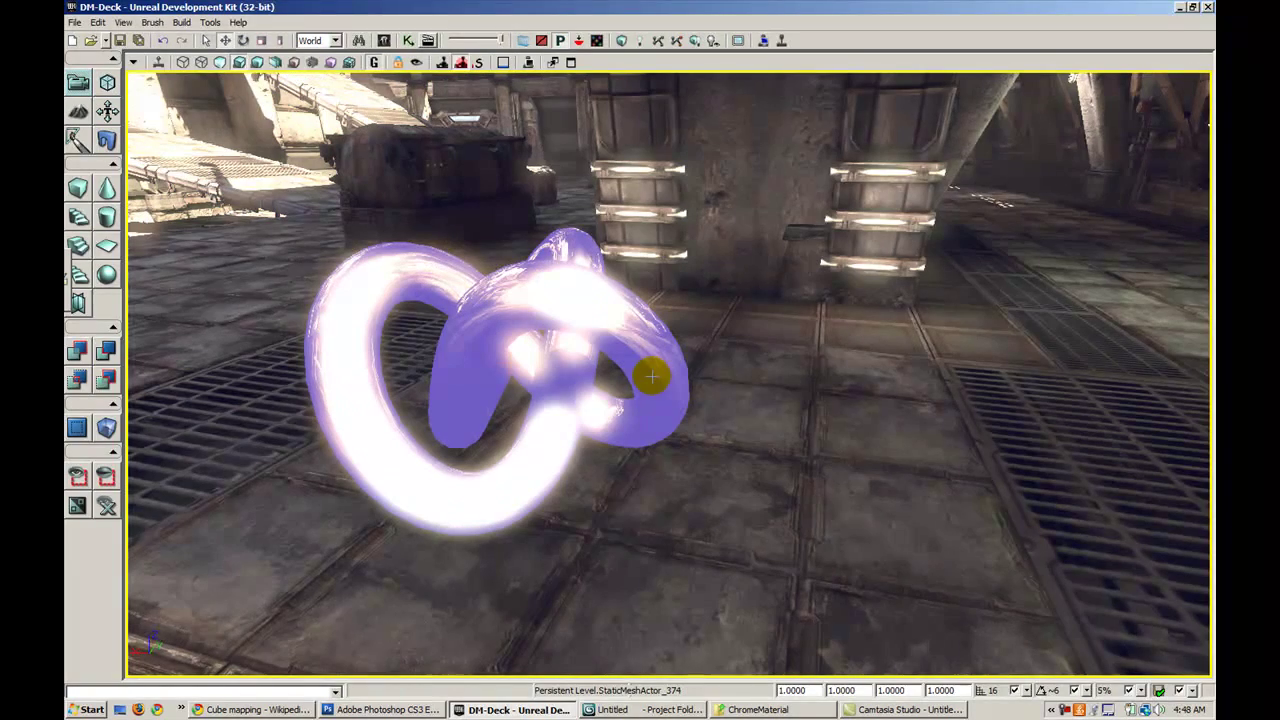
pyautogui.press('g')
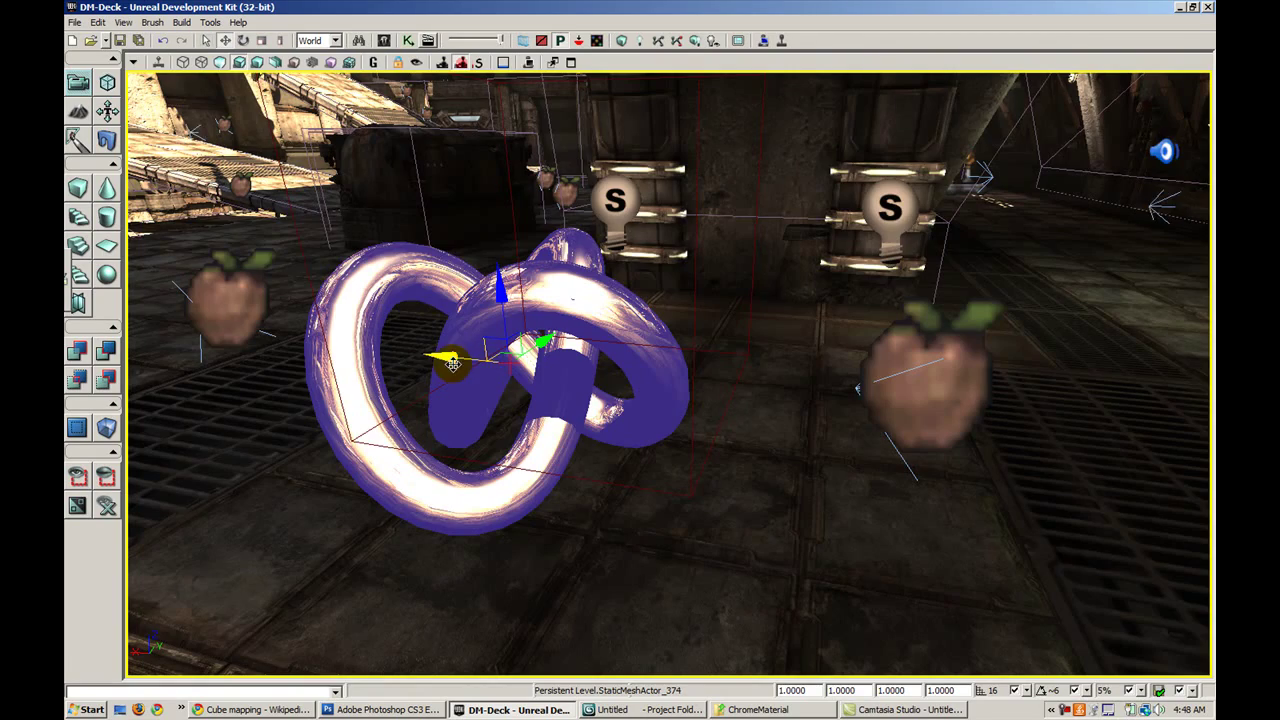
pyautogui.press('g')
pyautogui.press('Escape')
pyautogui.moveTo(462, 360); pyautogui.dragTo(440, 310)
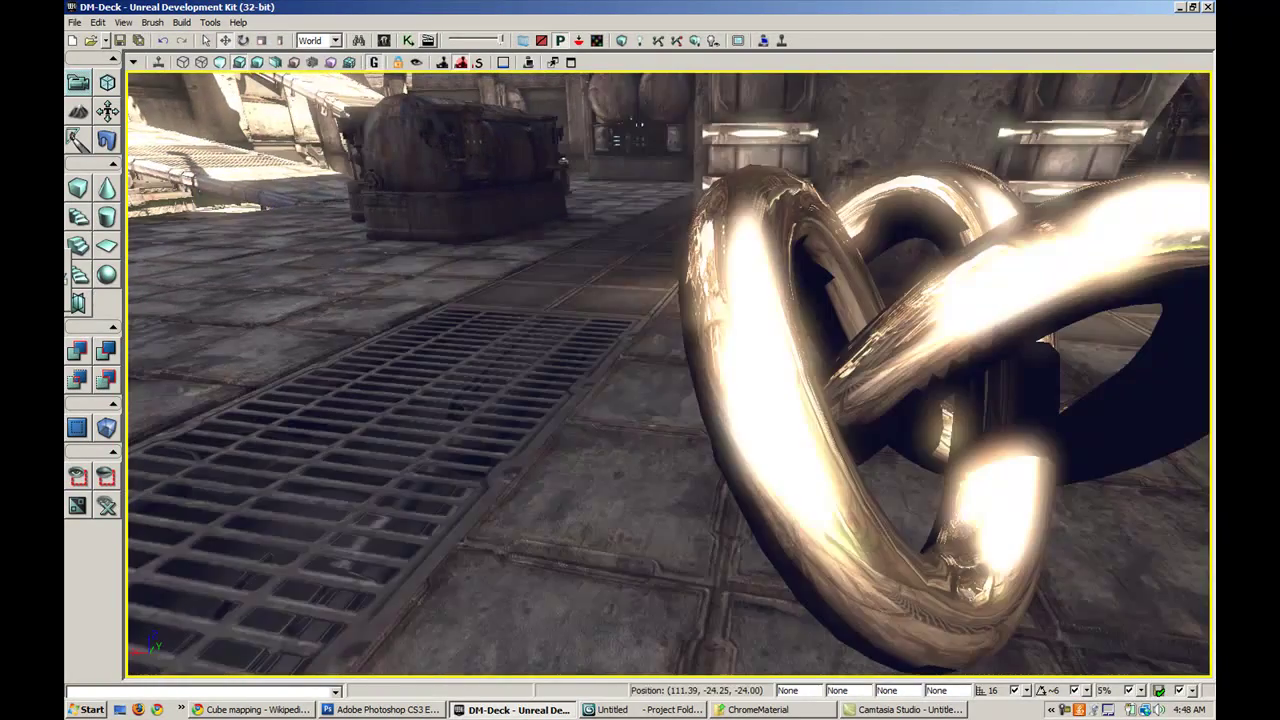
pyautogui.moveTo(440, 310); pyautogui.dragTo(560, 265, button='right')
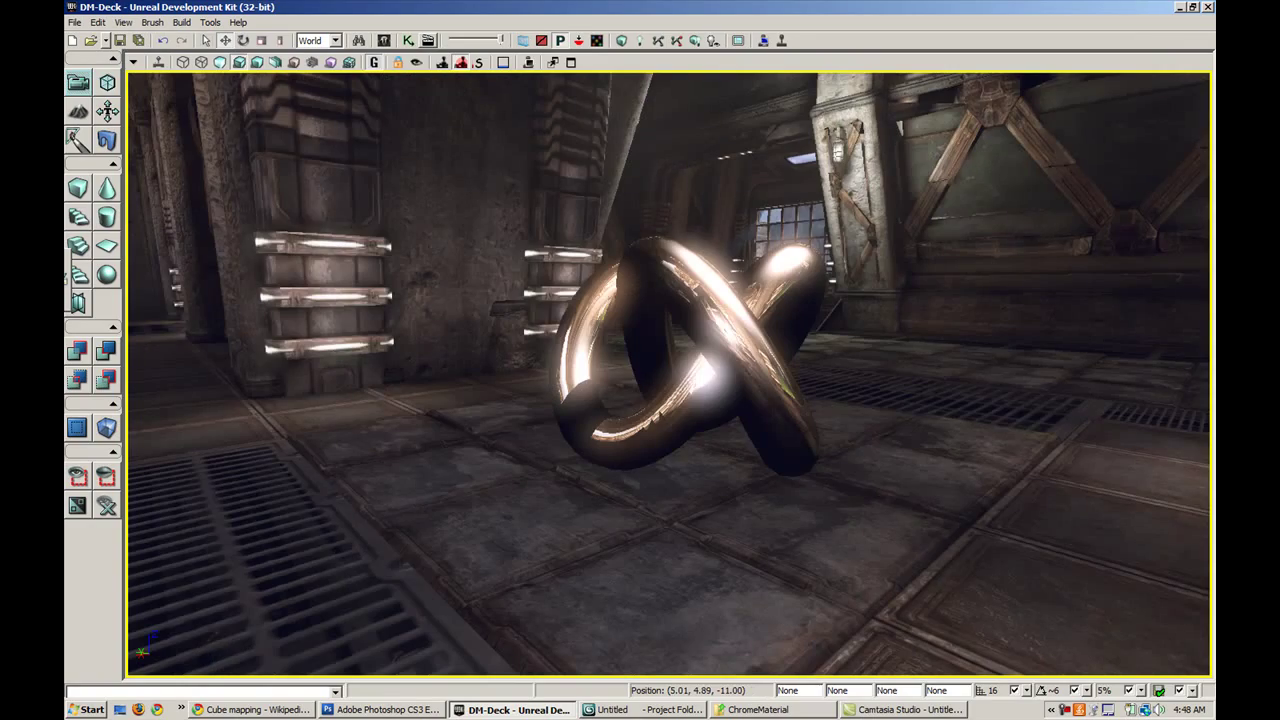
pyautogui.moveTo(598, 392); pyautogui.dragTo(618, 430)
# - Select the chrome knot in the level and place a duplicate of it beside the original
pyautogui.click(614, 388)
pyautogui.moveTo(618, 430); pyautogui.dragTo(650, 472, button='right')
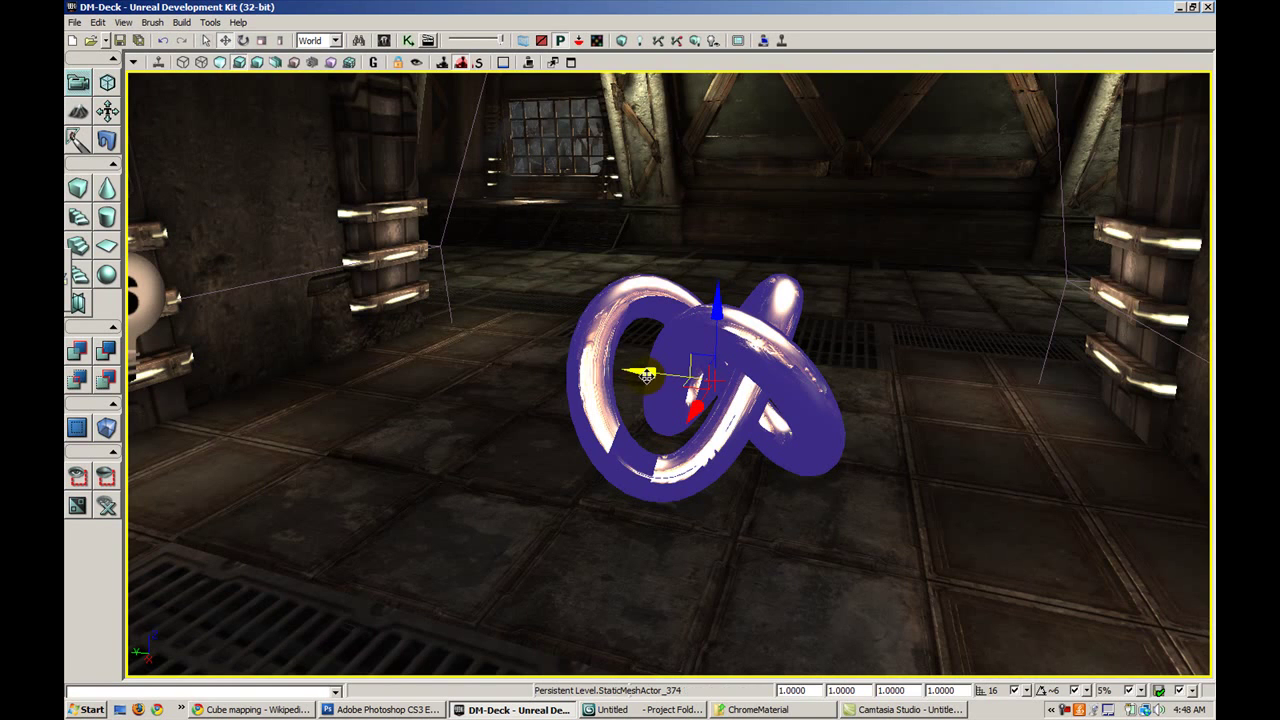
pyautogui.keyDown('alt'); pyautogui.moveTo(645, 368); pyautogui.dragTo(925, 403); pyautogui.keyUp('alt')
pyautogui.press('g')
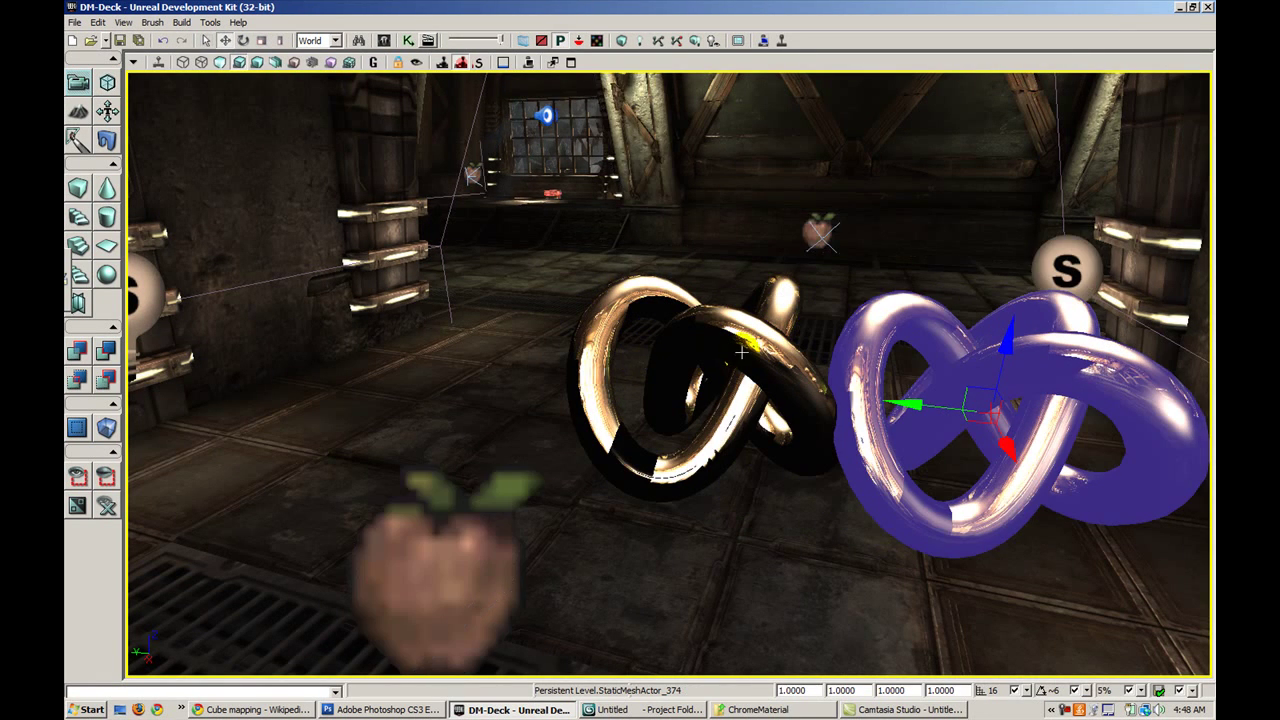
# - Select both chrome knots together and duplicate the pair alongside to form a cluster of four
pyautogui.keyDown('ctrl'); pyautogui.click(743, 360); pyautogui.keyUp('ctrl')
pyautogui.moveTo(737, 417); pyautogui.dragTo(666, 473, button='right')
pyautogui.keyDown('alt'); pyautogui.moveTo(592, 510); pyautogui.dragTo(964, 479); pyautogui.keyUp('alt')
pyautogui.moveTo(960, 480); pyautogui.dragTo(1030, 542, button='right')
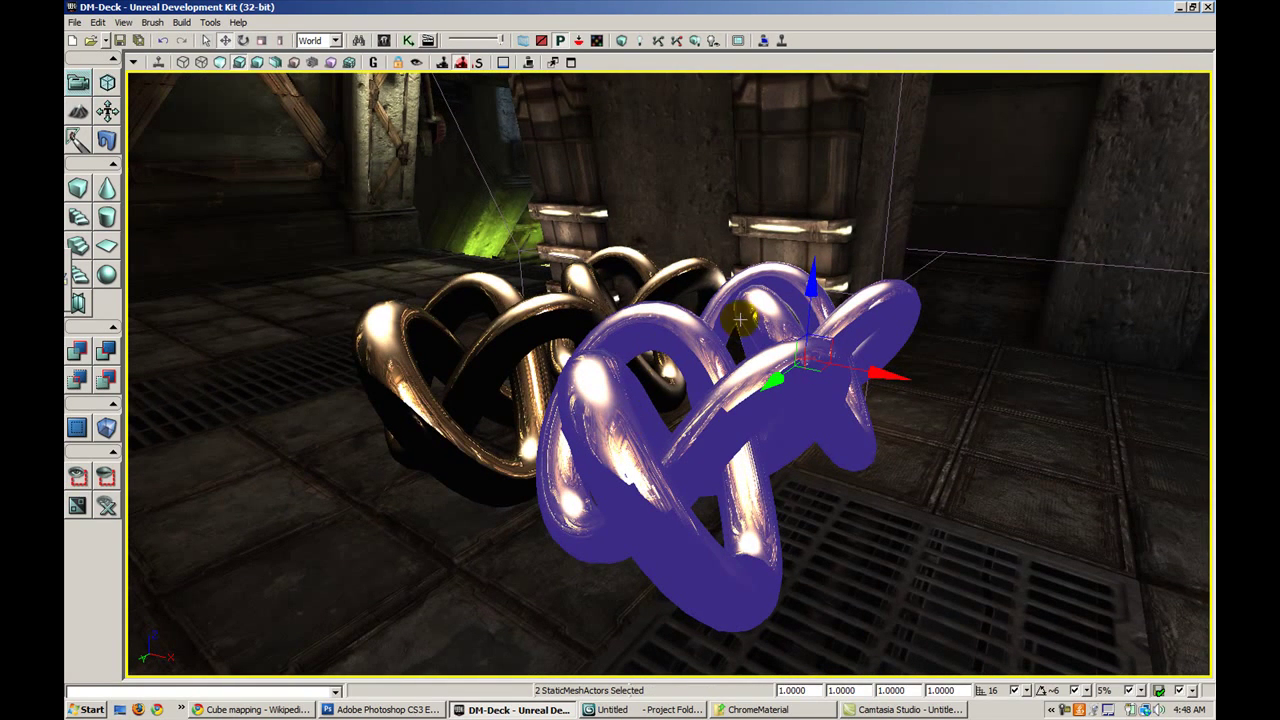
# - Deselect the duplicated knots and examine the reflections on the whole cluster up close in game view
pyautogui.moveTo(861, 372)
pyautogui.mouseDown()
pyautogui.moveTo(940, 376)
pyautogui.moveTo(860, 372)
pyautogui.mouseUp()
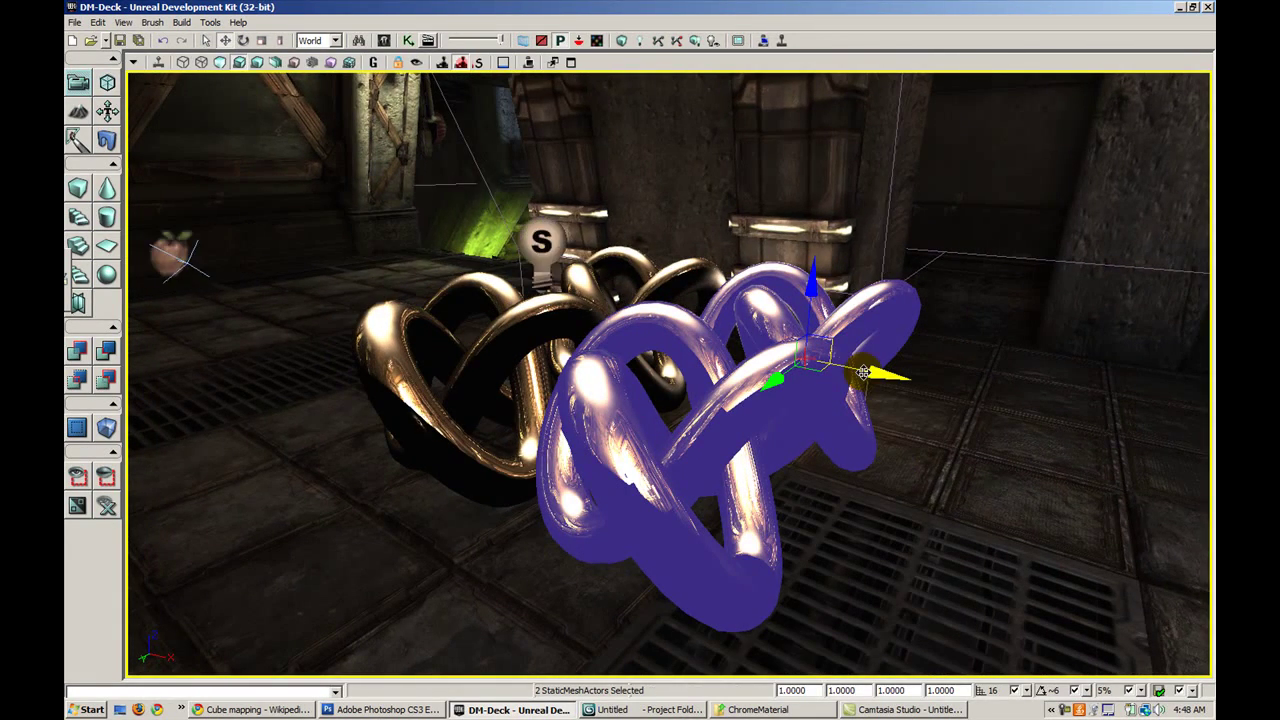
pyautogui.press('g')
pyautogui.press('Escape')
pyautogui.moveTo(803, 380); pyautogui.dragTo(750, 340)
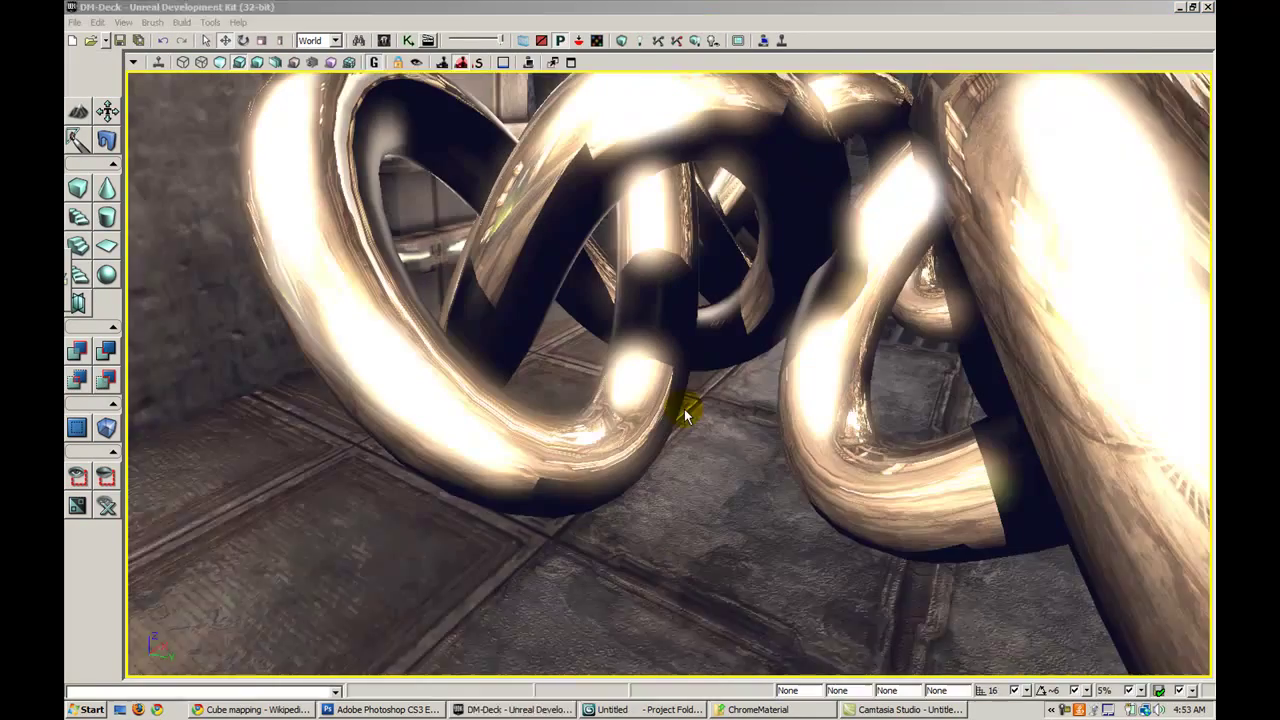
pyautogui.moveTo(680, 409); pyautogui.dragTo(620, 440)
# - Reopen knot_SM from the Content Browser in the static mesh editor and examine its chrome surface from several angles
pyautogui.click(383, 40)
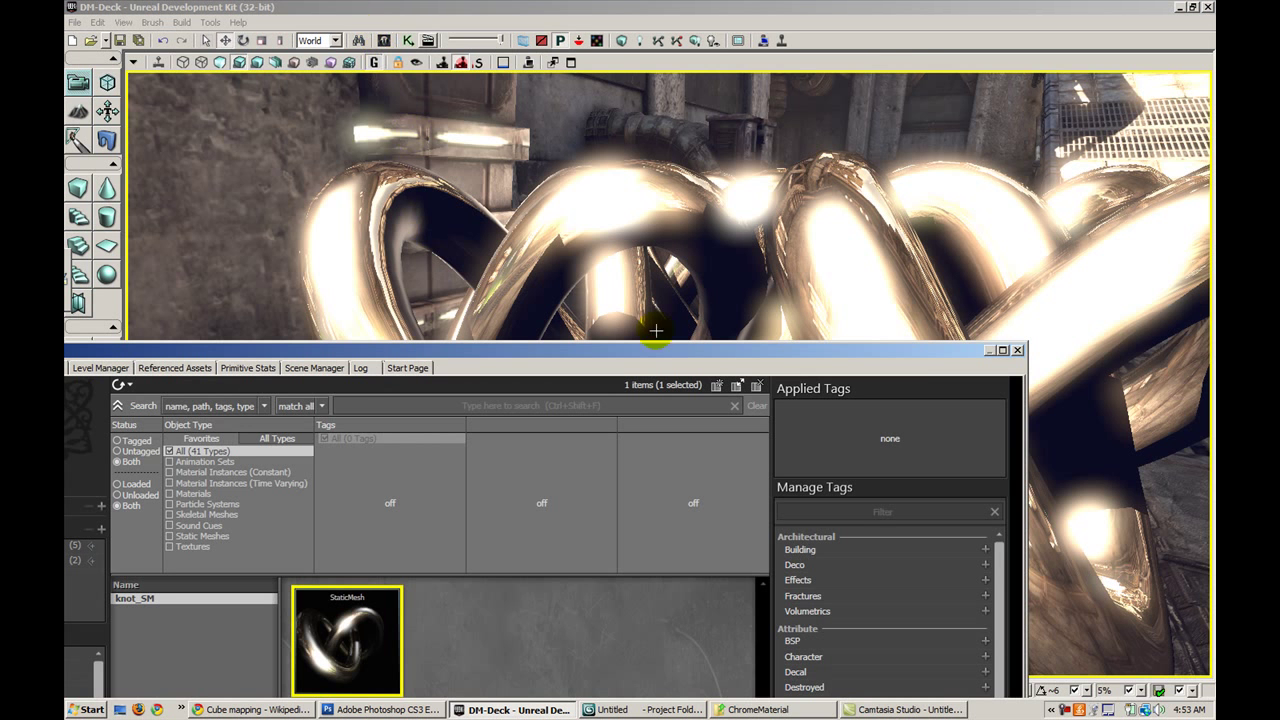
pyautogui.click(1003, 351)
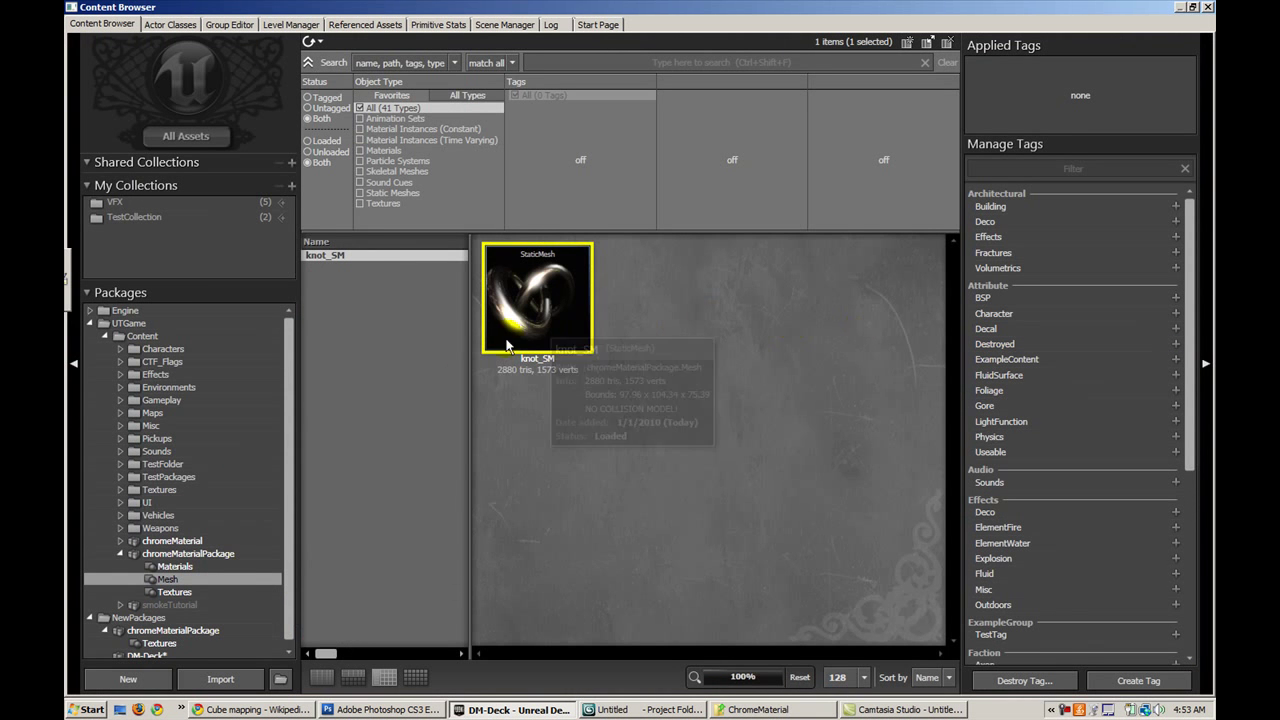
pyautogui.doubleClick(501, 297)
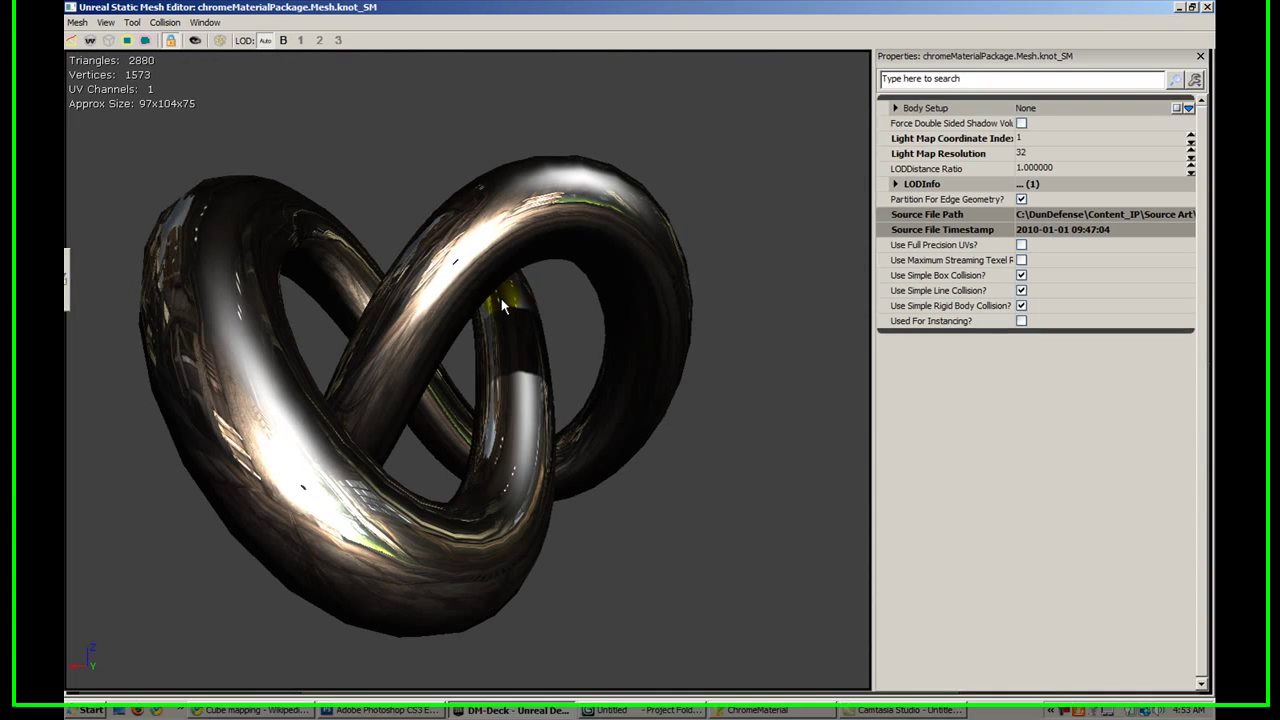
pyautogui.moveTo(501, 297); pyautogui.dragTo(735, 264)
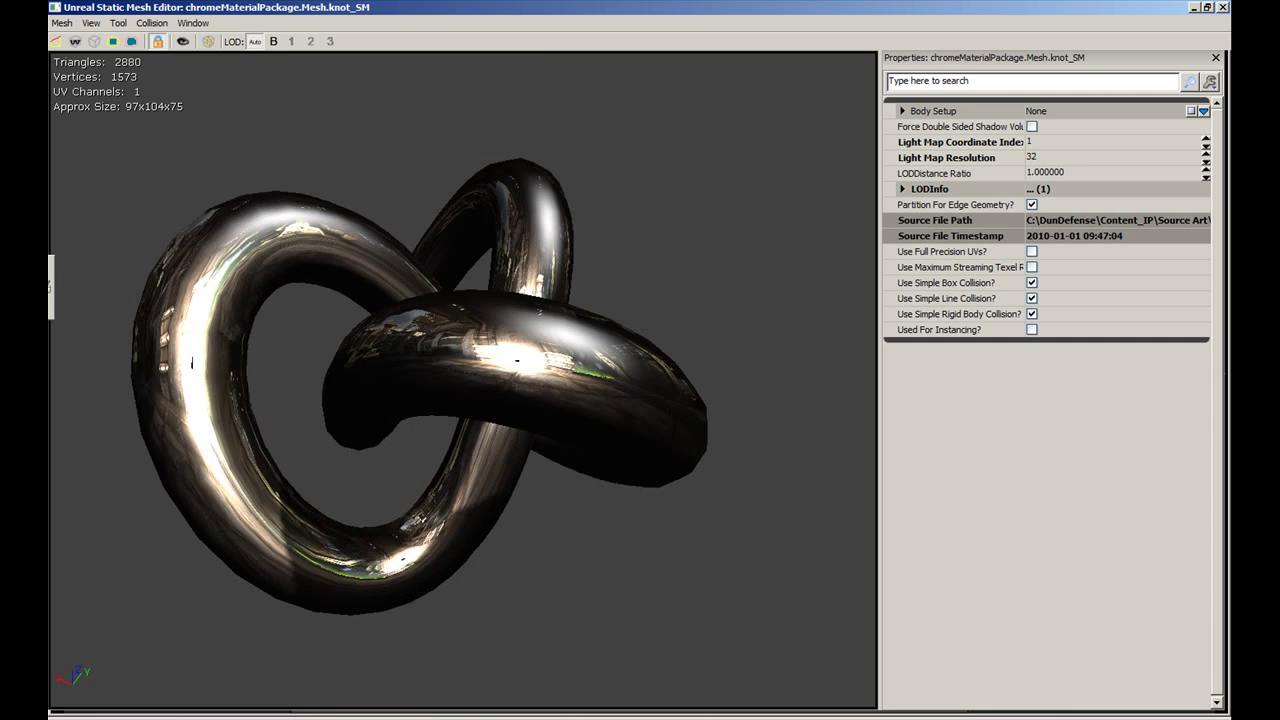
pyautogui.moveTo(482, 300); pyautogui.dragTo(485, 366)
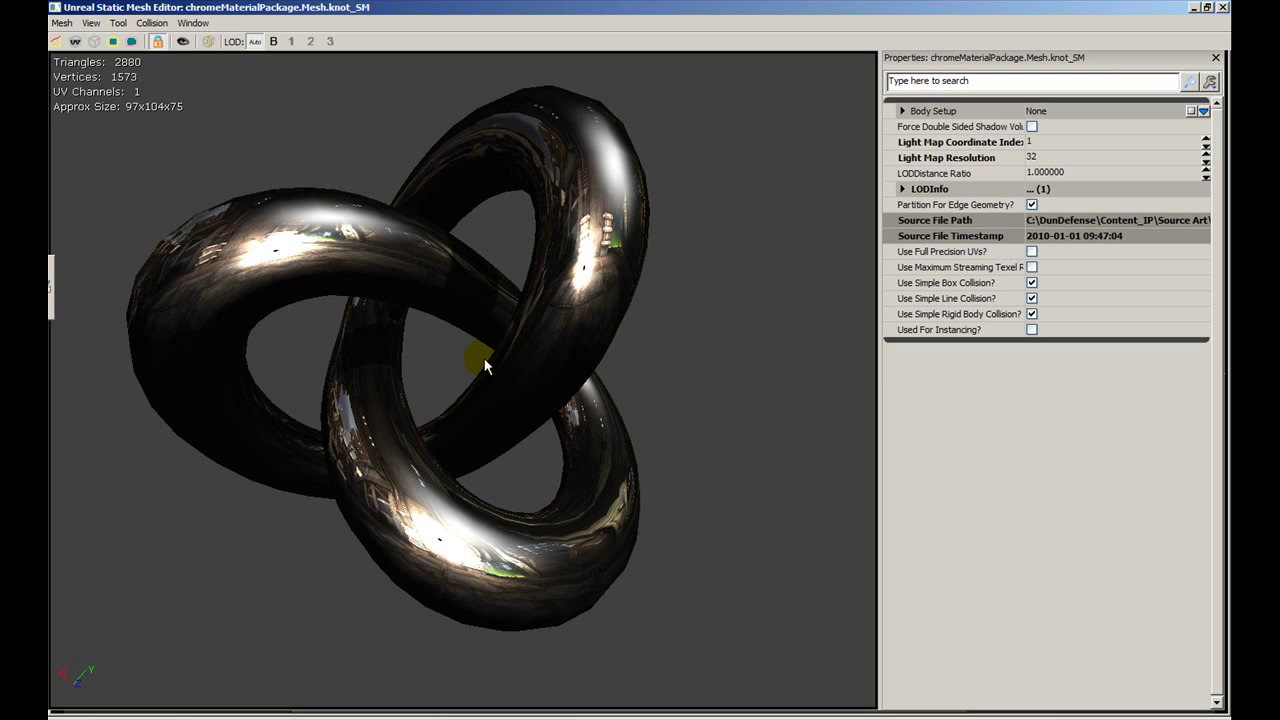